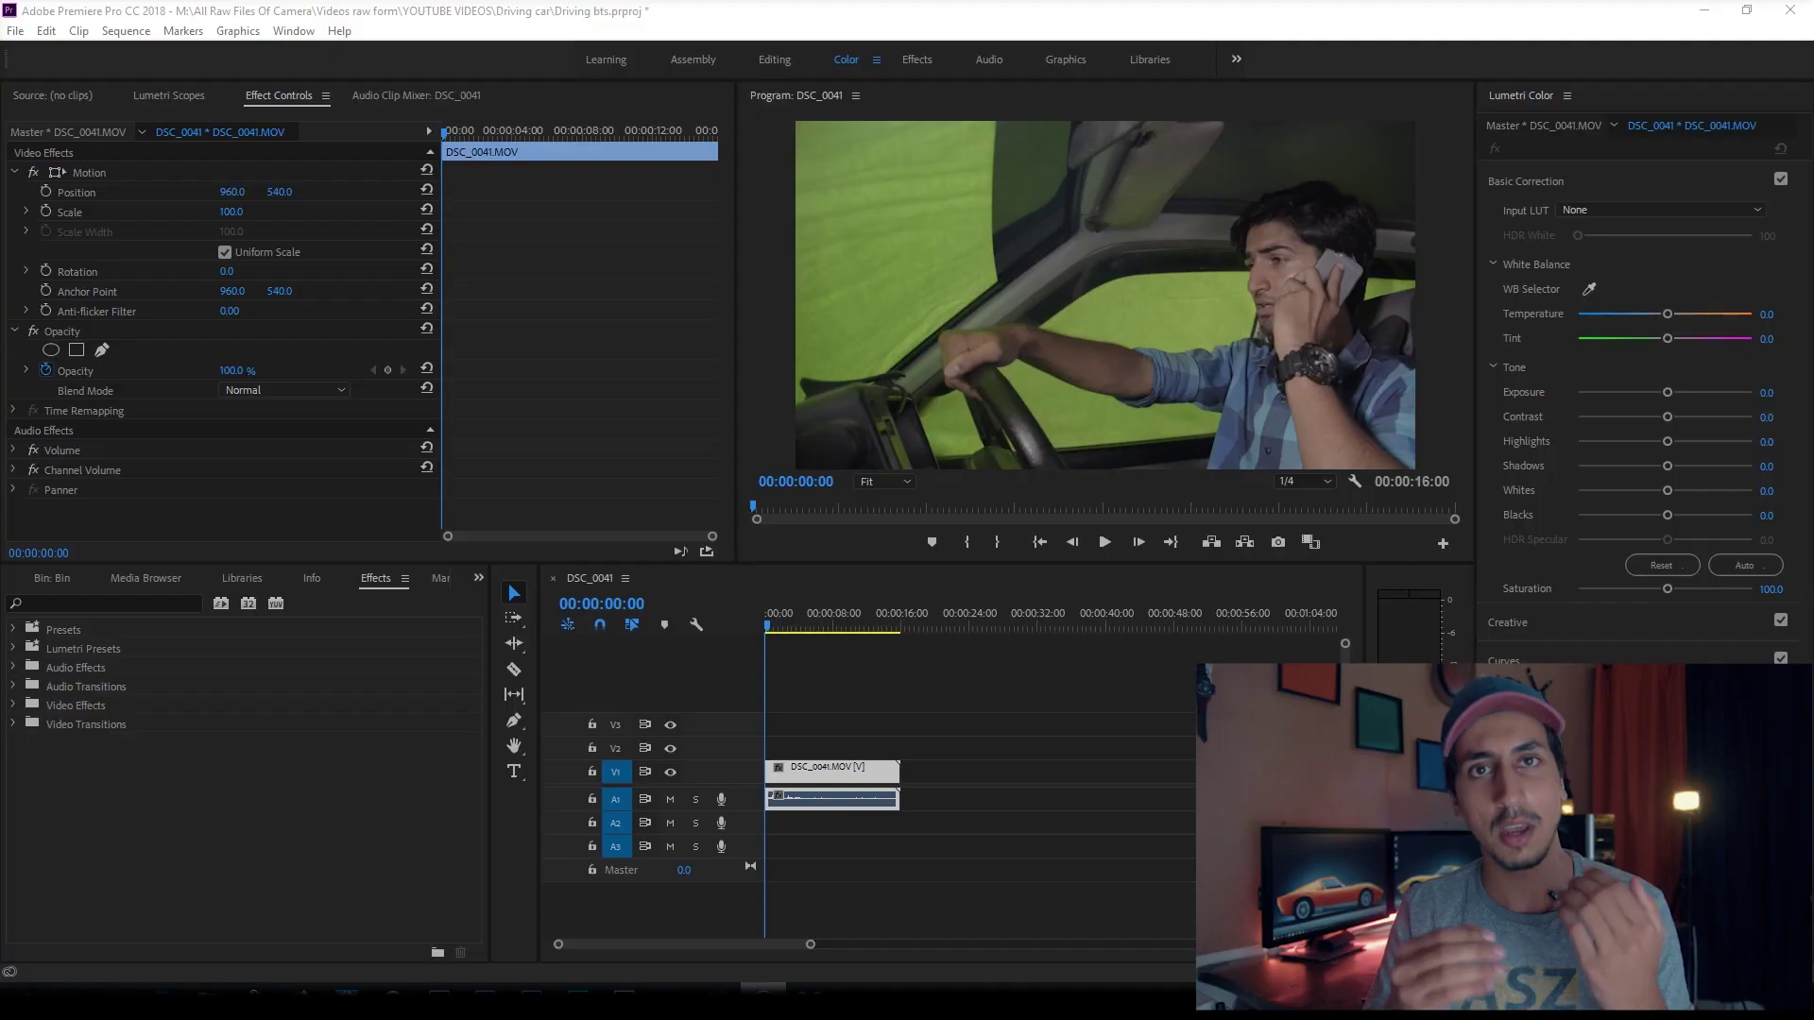
- Play the opening seconds of the green-screen clip DSC_0041.MOV and return to its start
drag(786, 640, 766, 637)
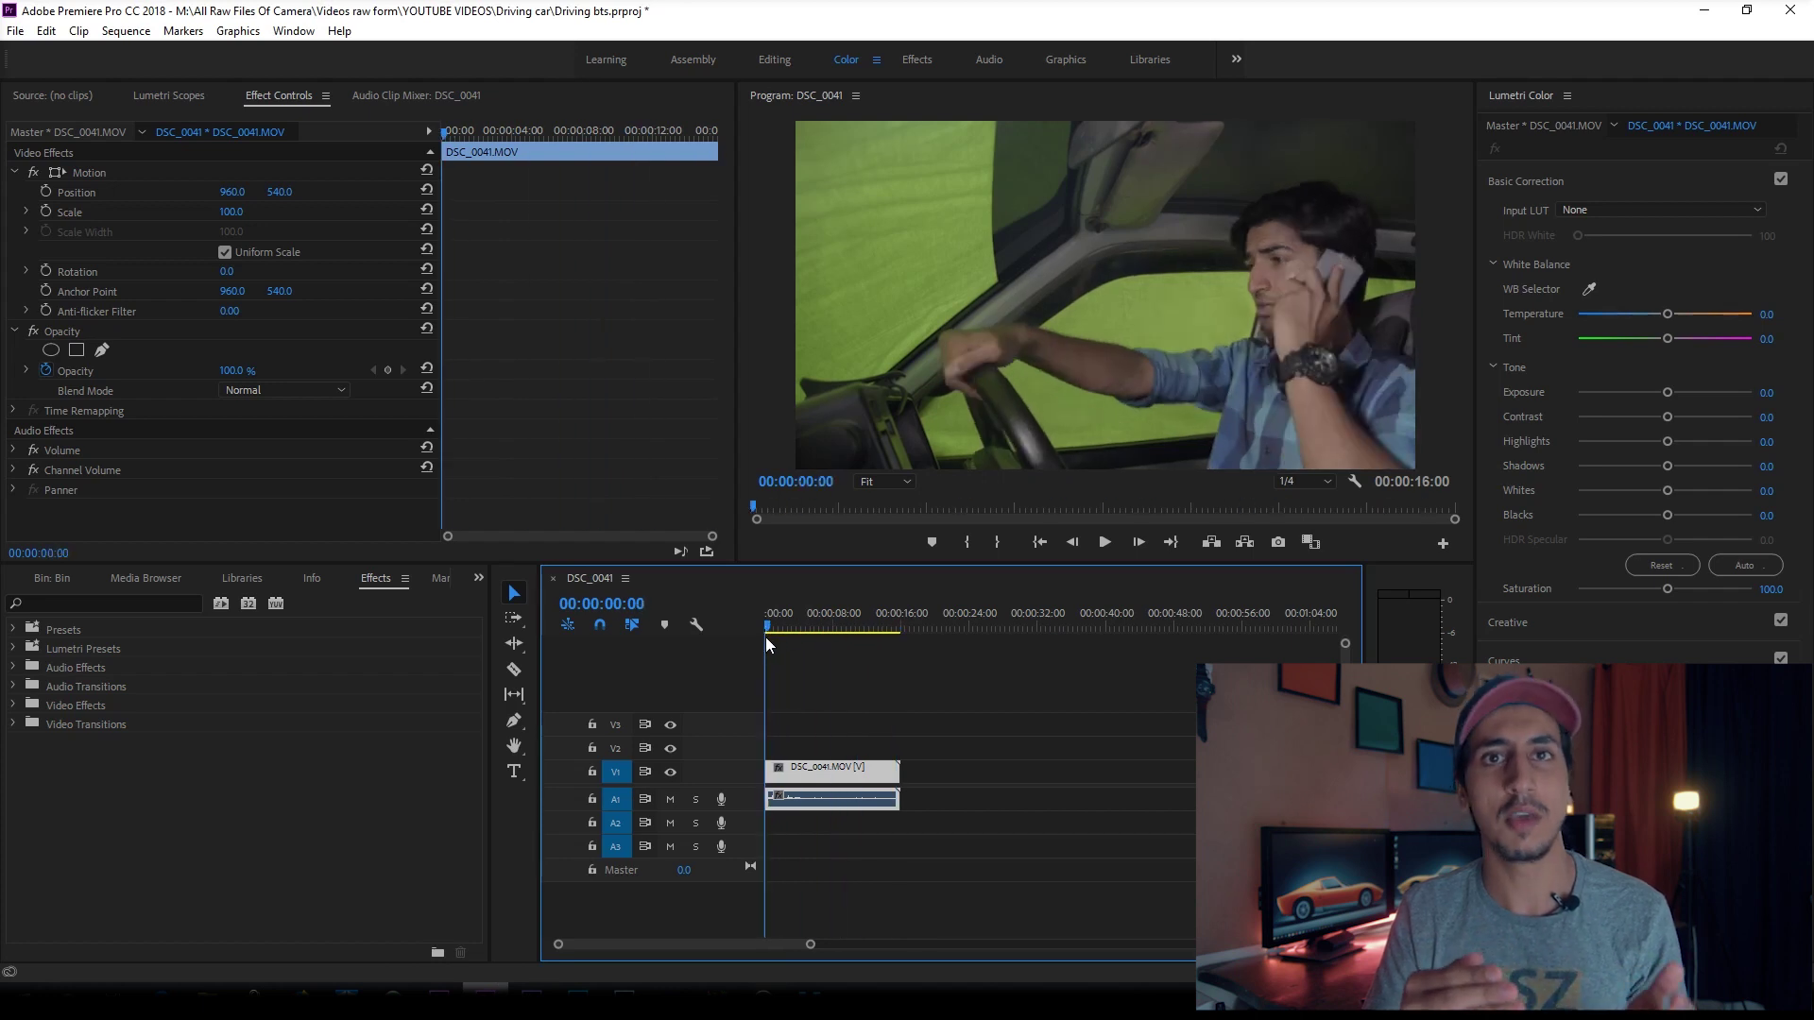
click(1105, 543)
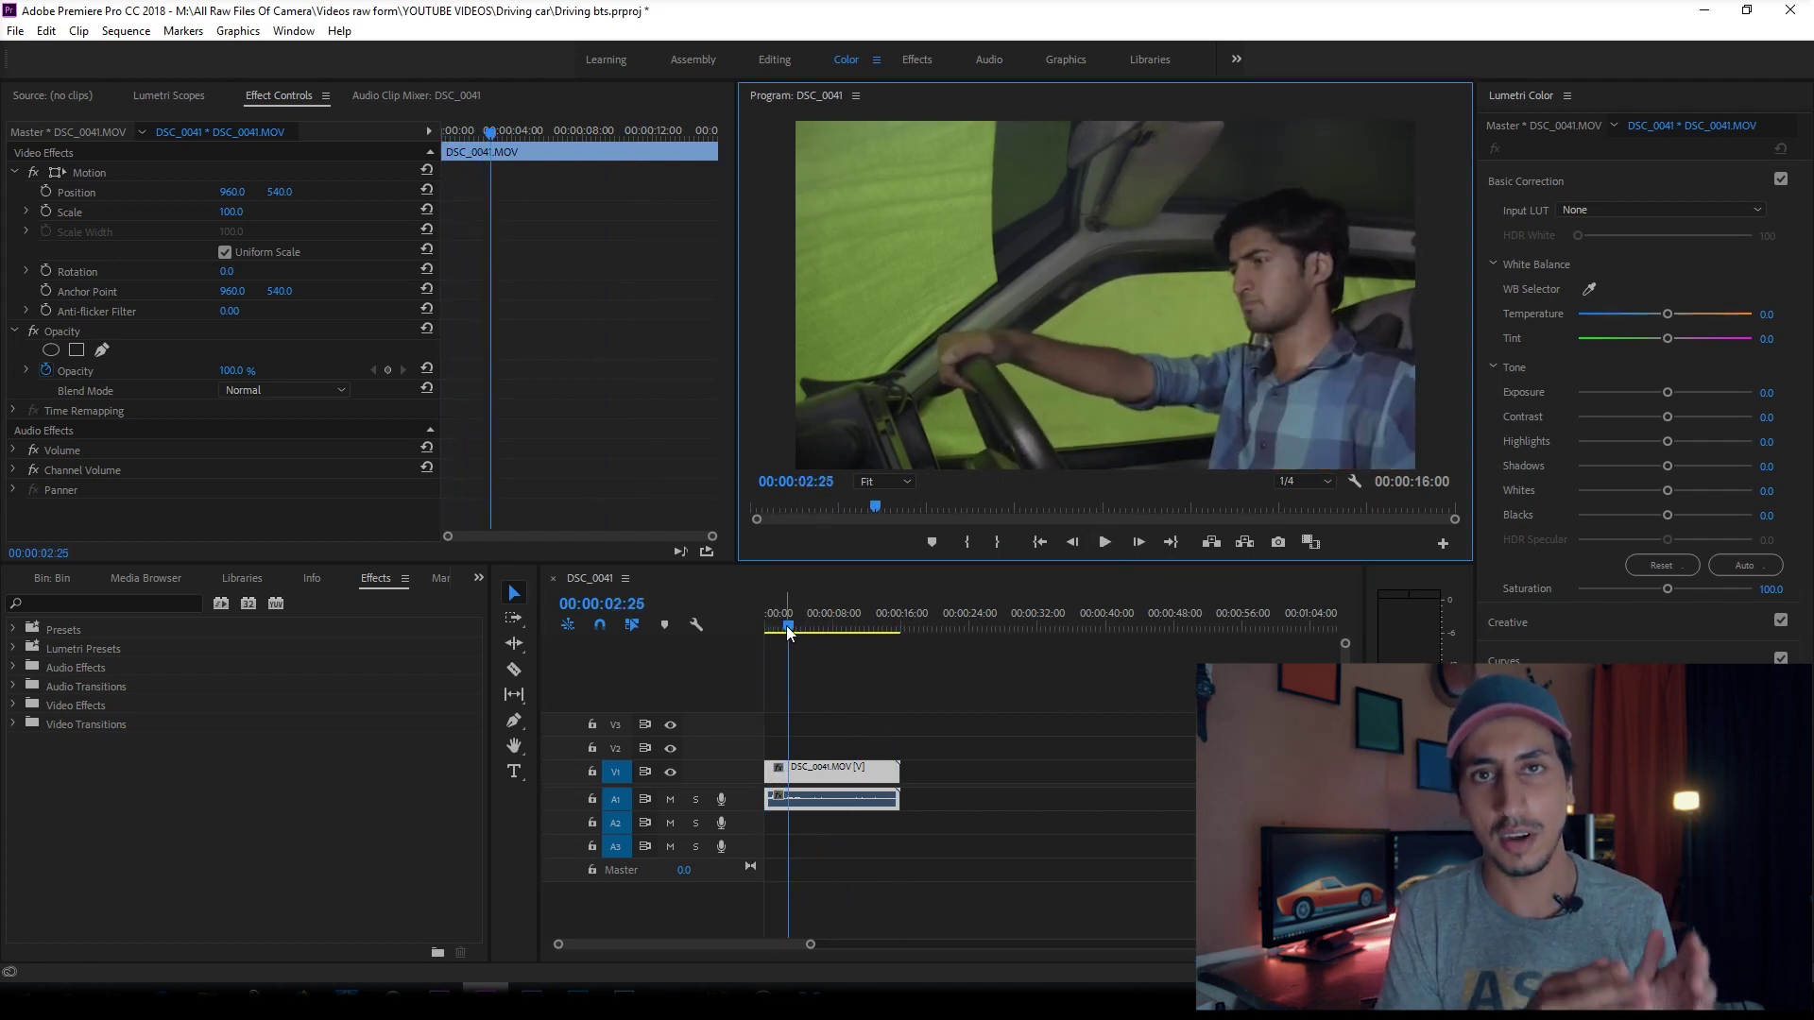
drag(808, 633, 766, 637)
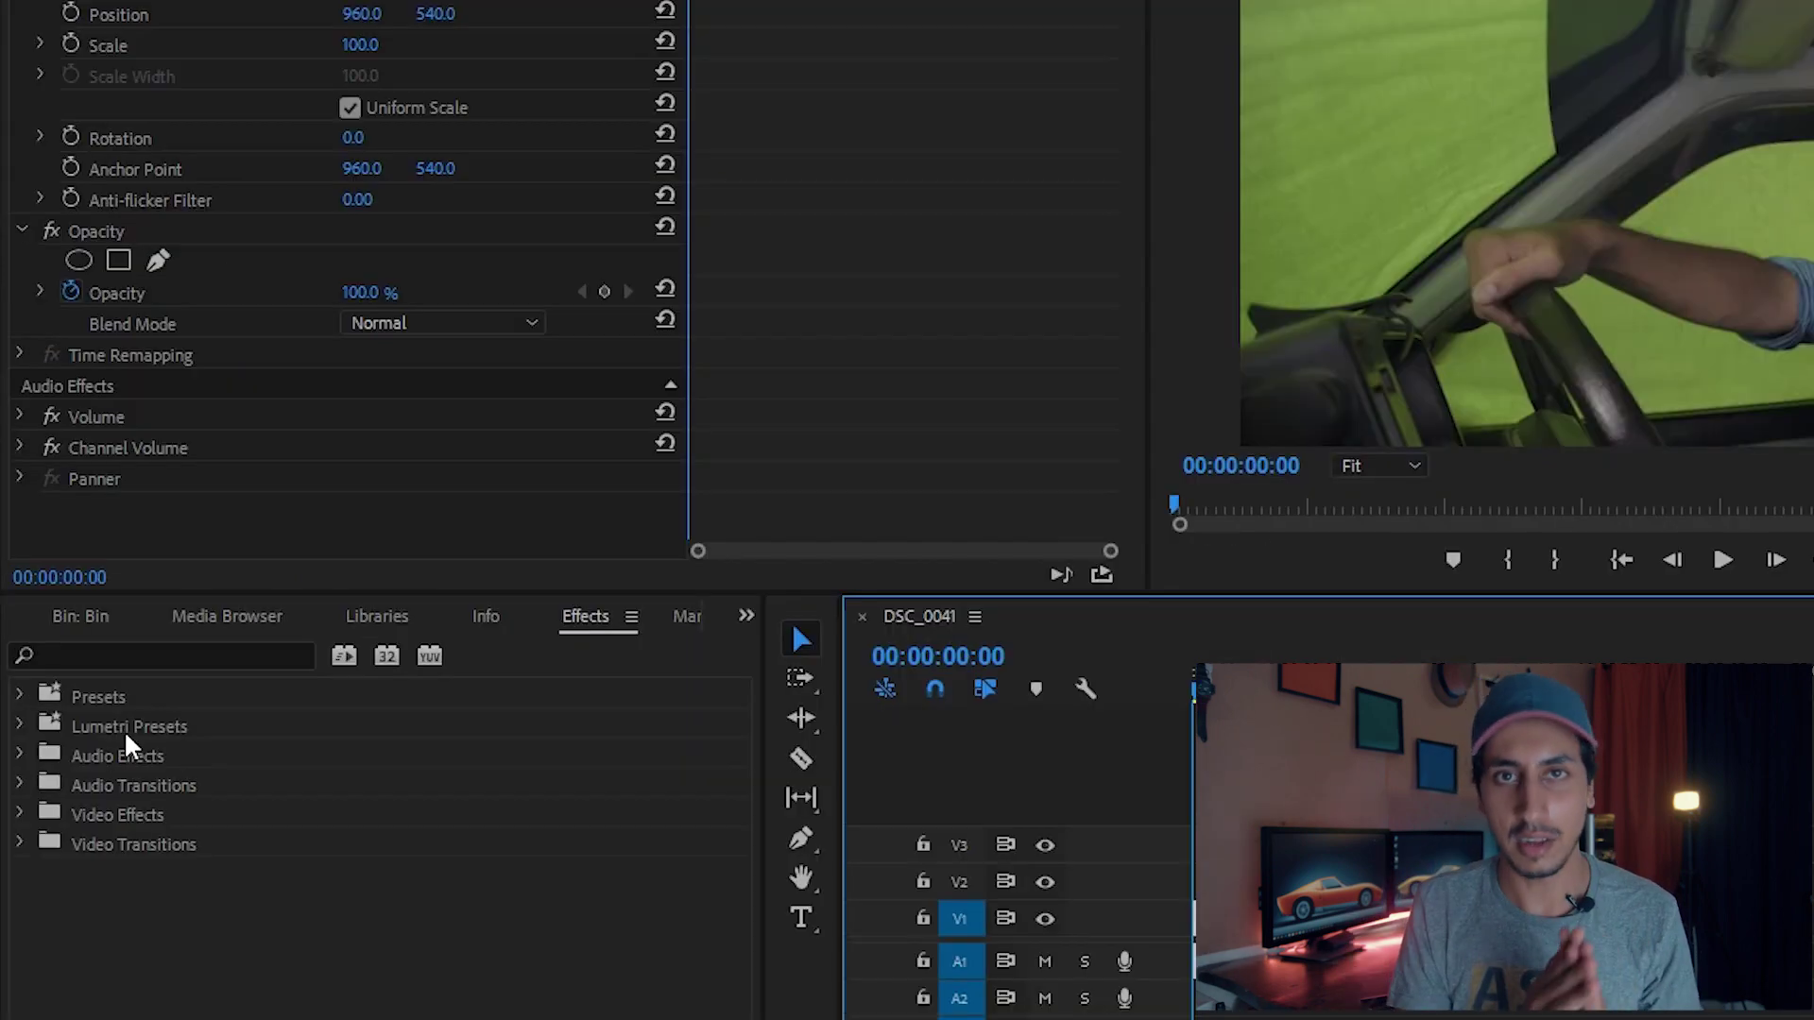
- Find the Ultra Key effect, apply it to DSC_0041.MOV and sample the green backdrop as the key color
click(107, 656)
text(ultra)
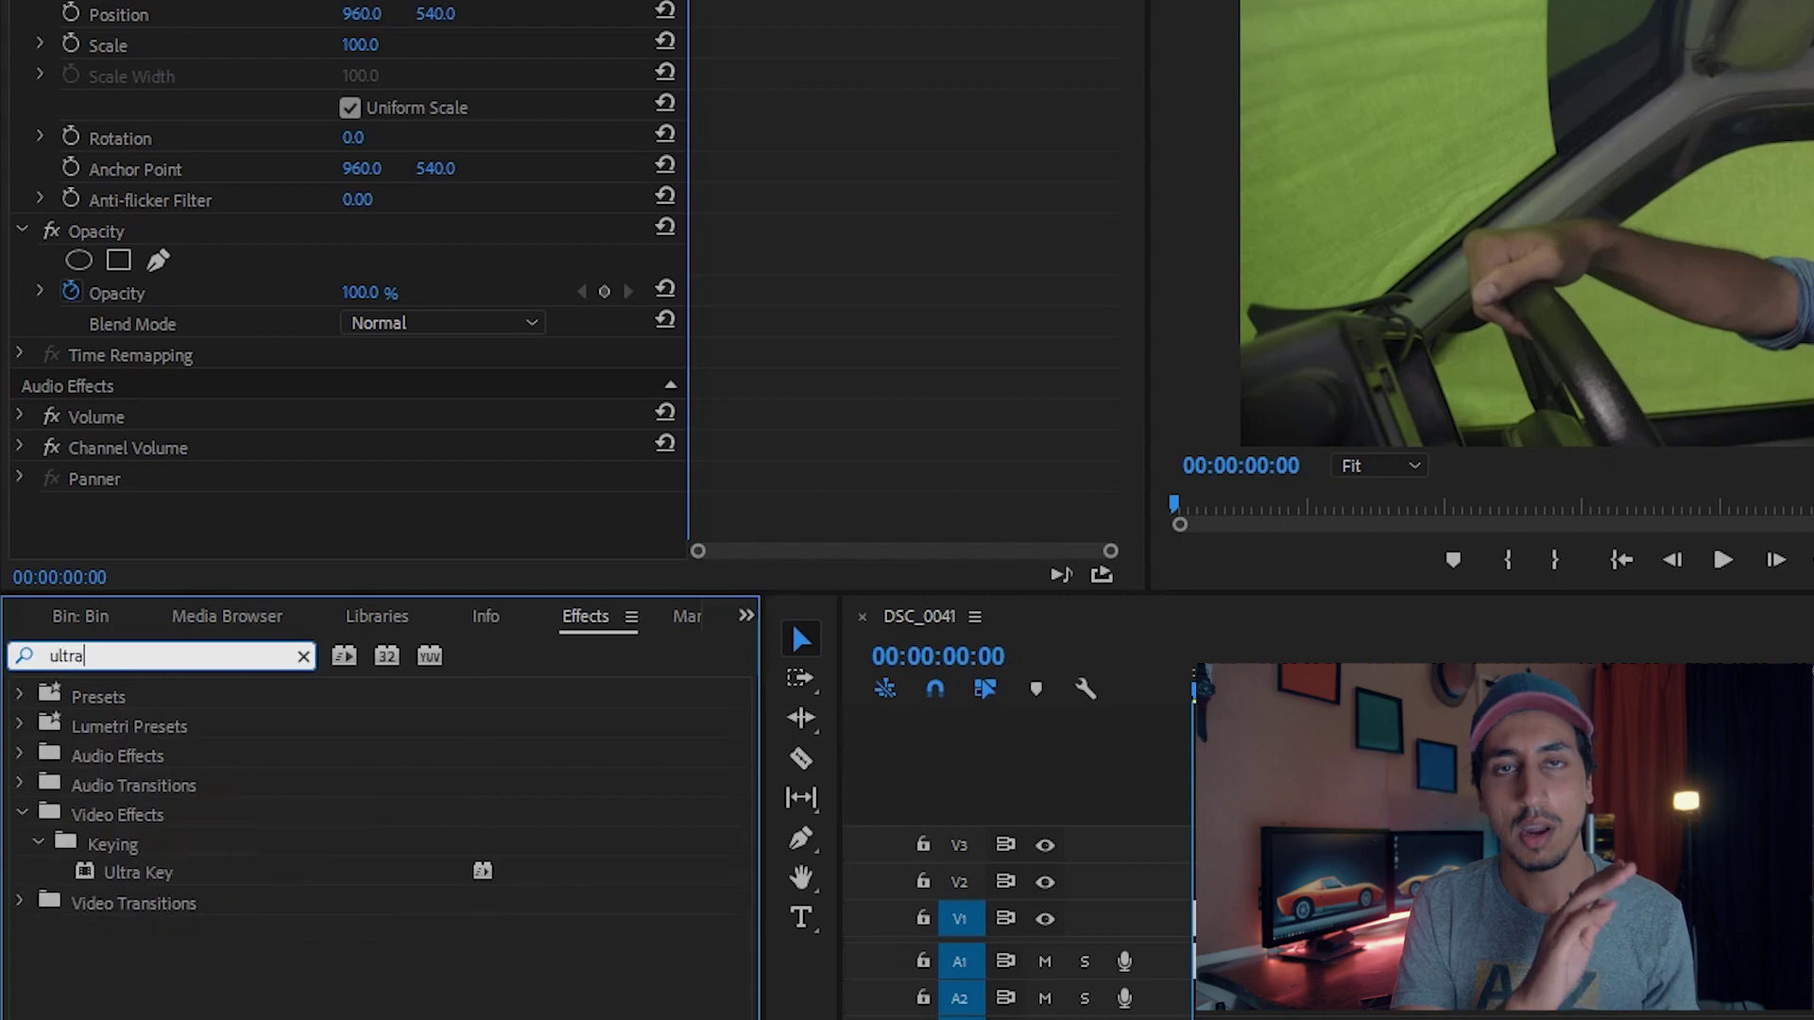
click(142, 875)
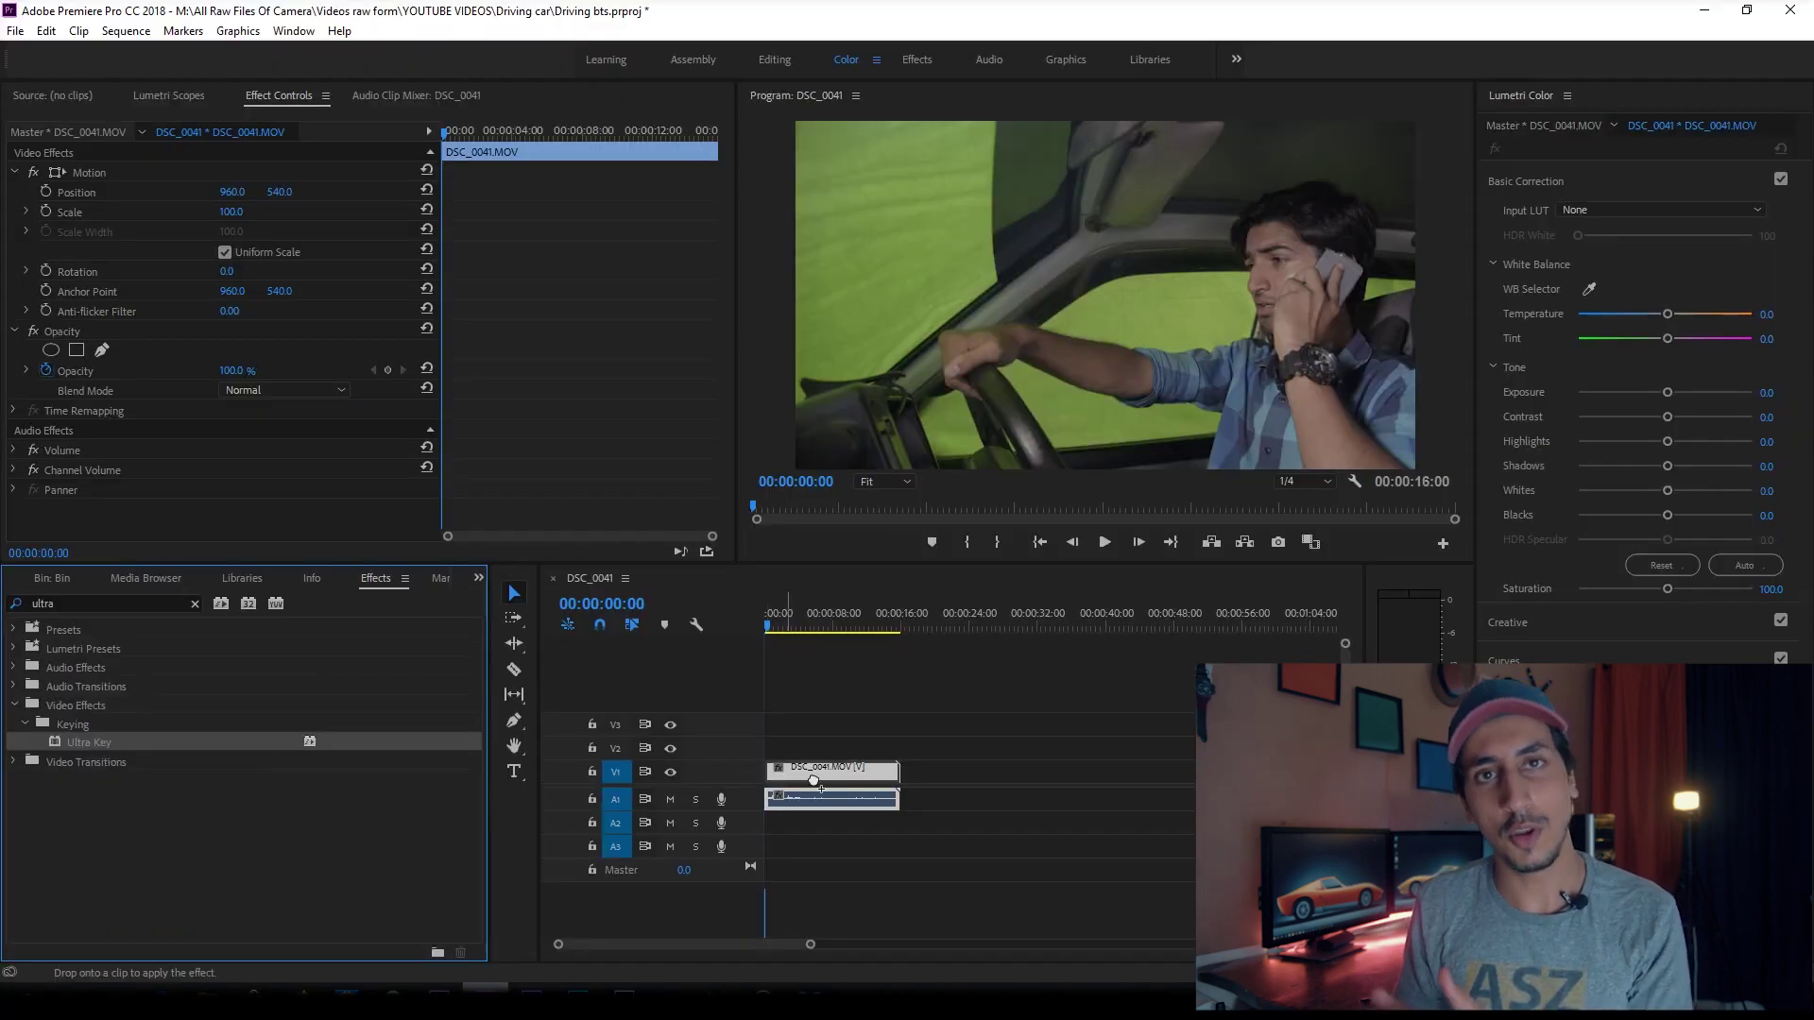
scroll(527, 377, down, 2)
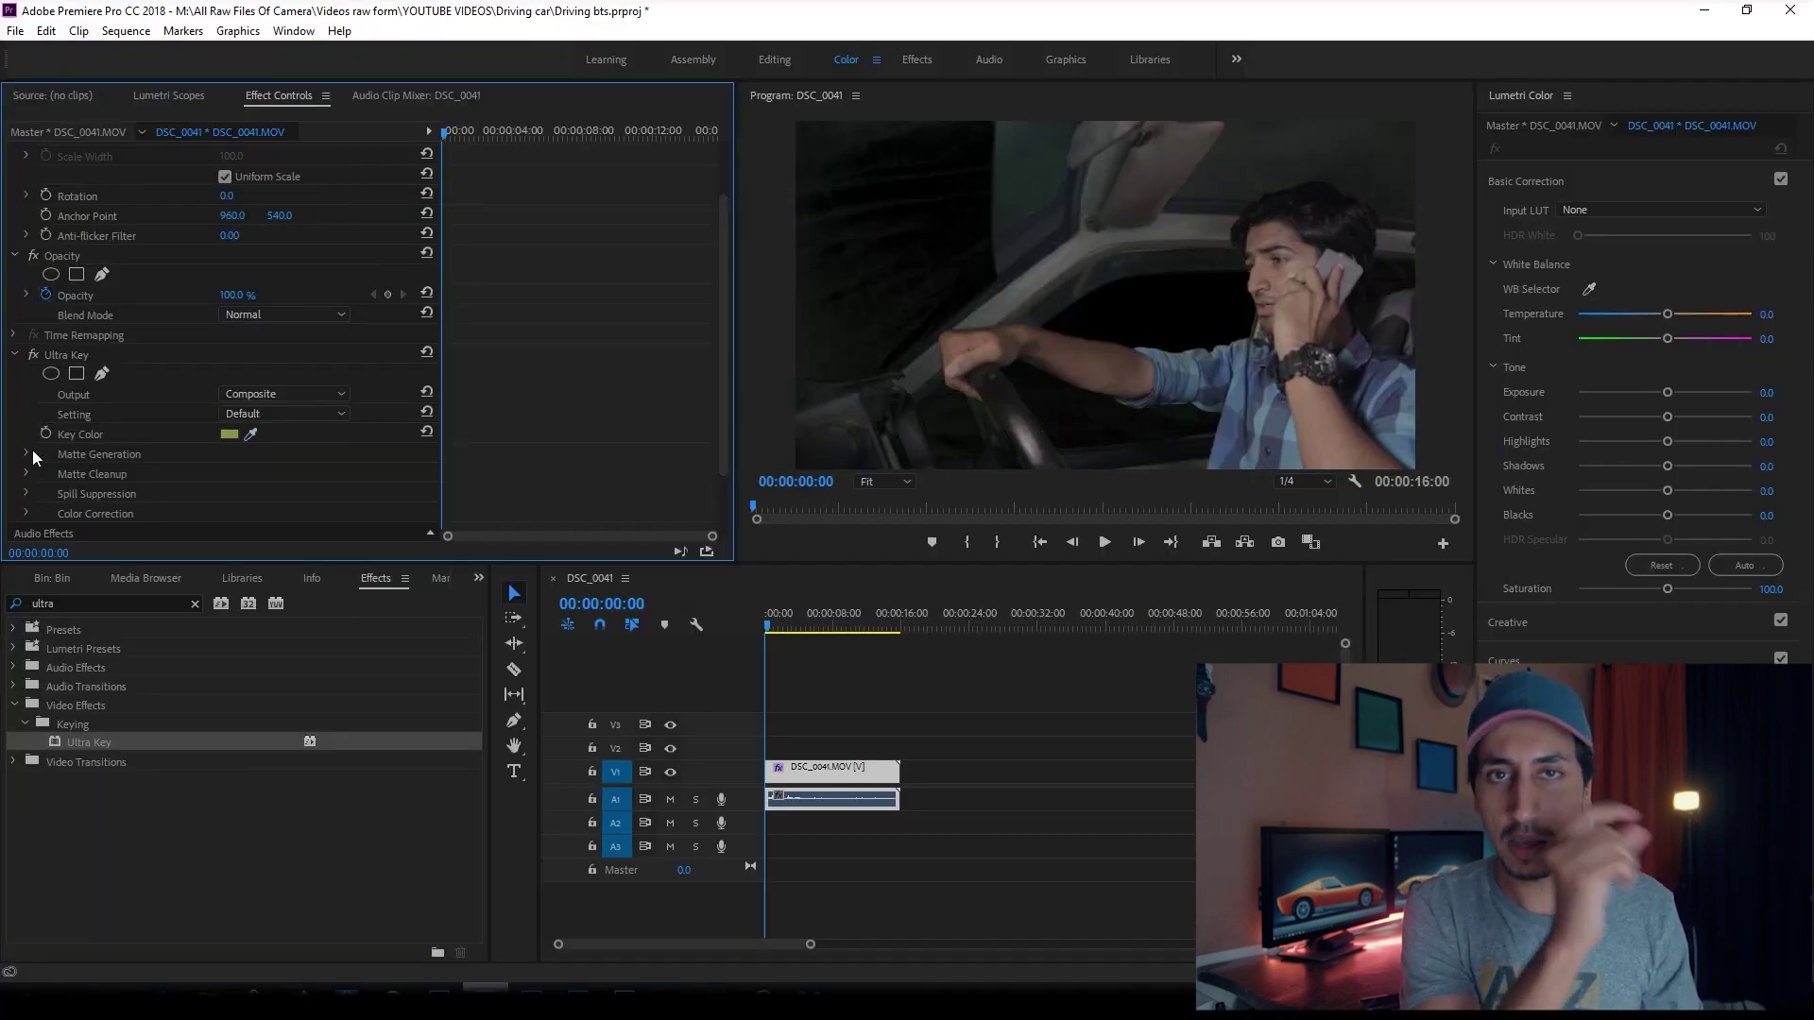
- Refine the Ultra Key matte with pedestal 38, choke 9 and cleanup contrast 31
scroll(489, 406, down, 1)
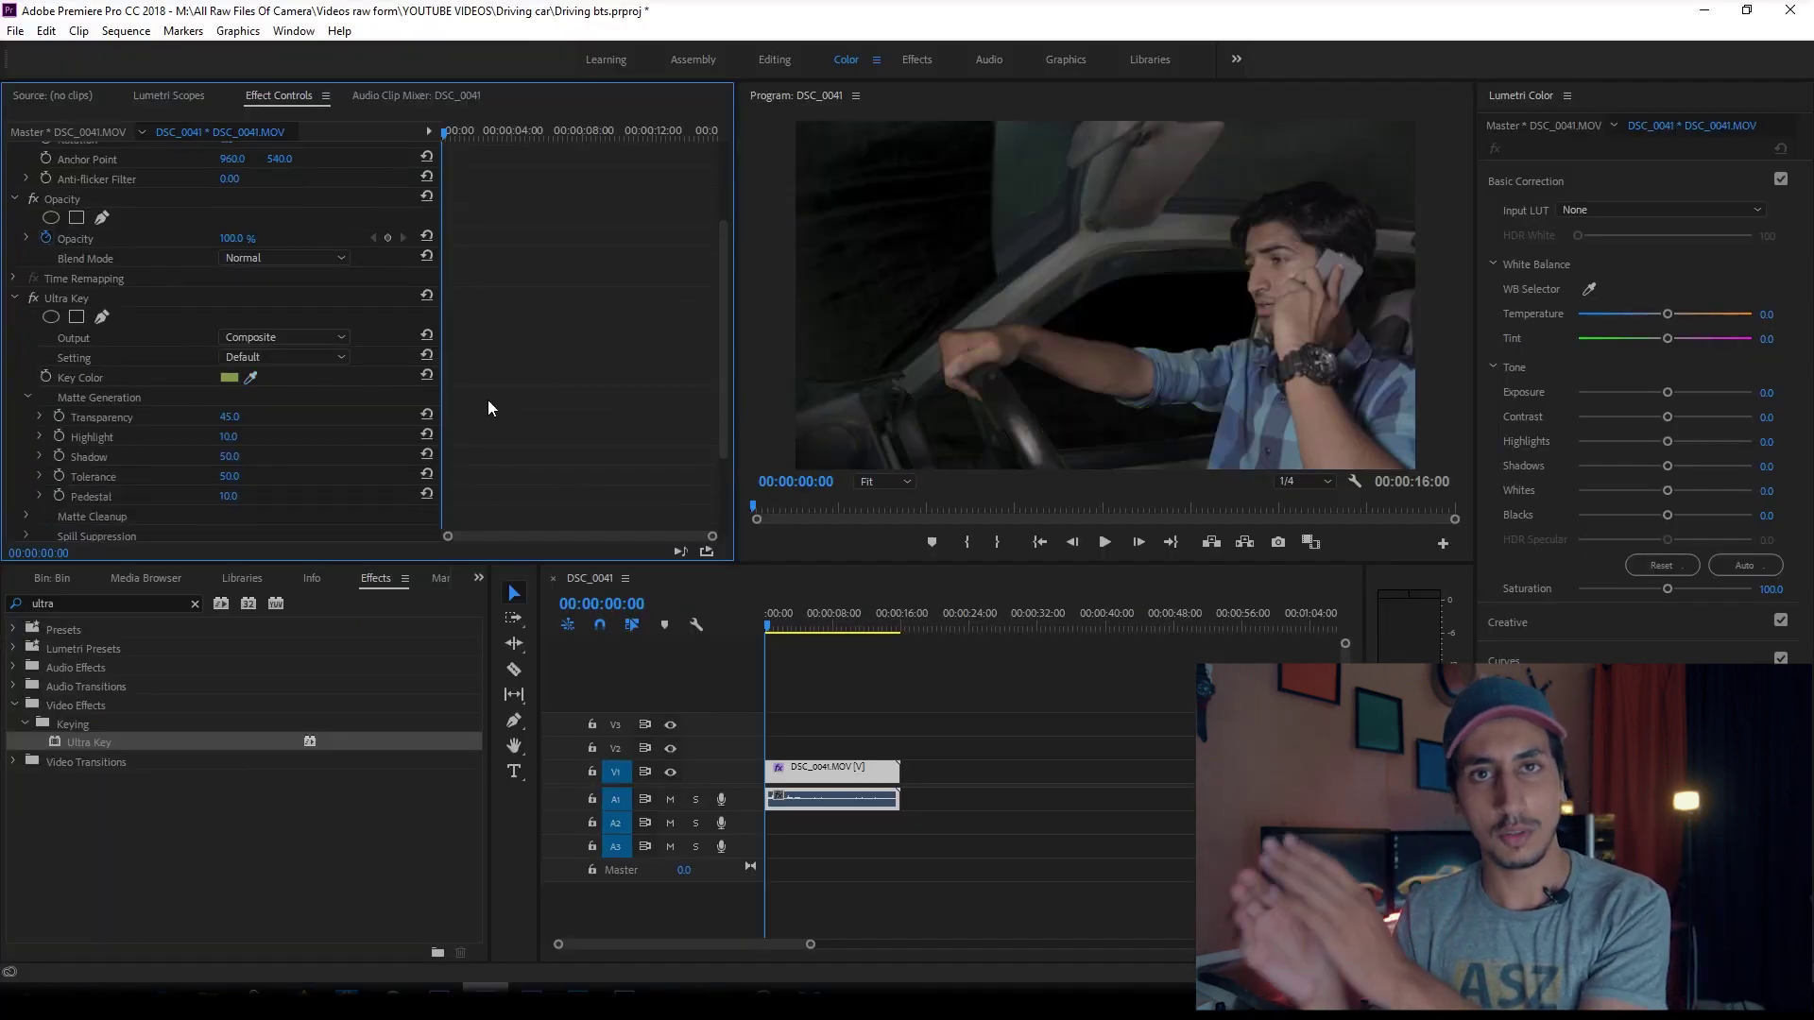
drag(227, 501, 238, 500)
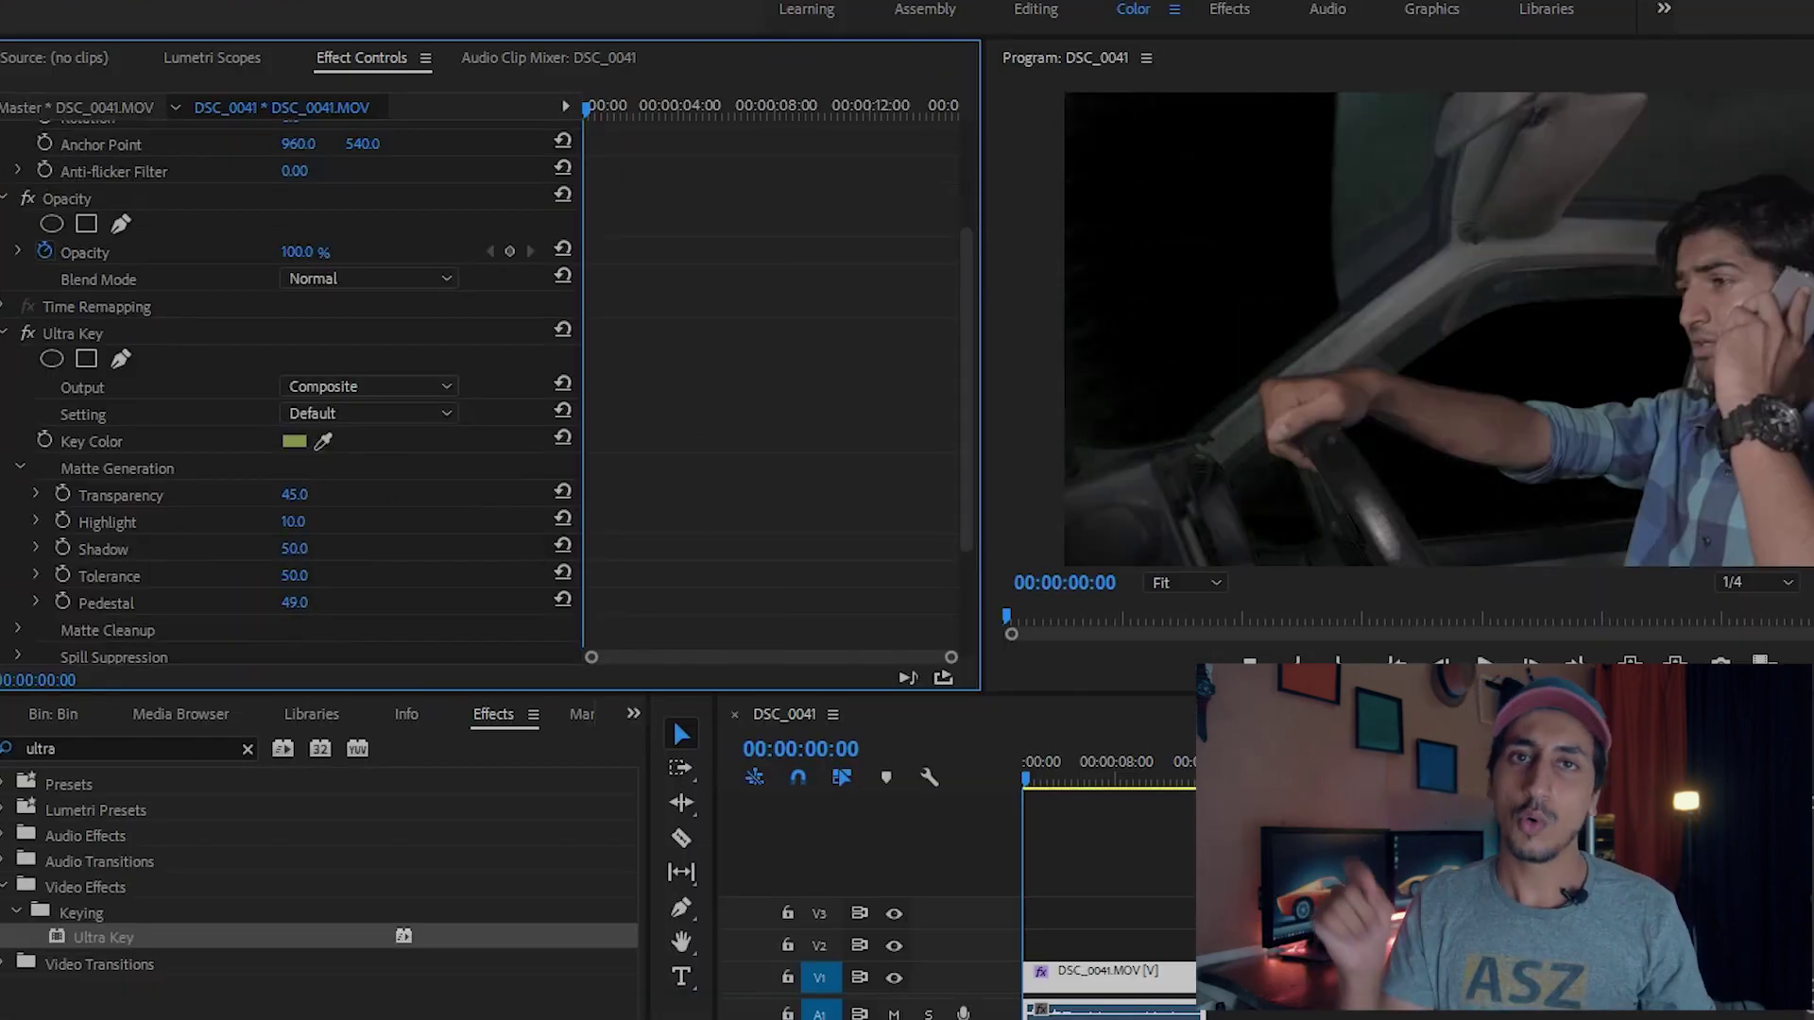
drag(295, 603, 293, 603)
scroll(2, 565, down, 1)
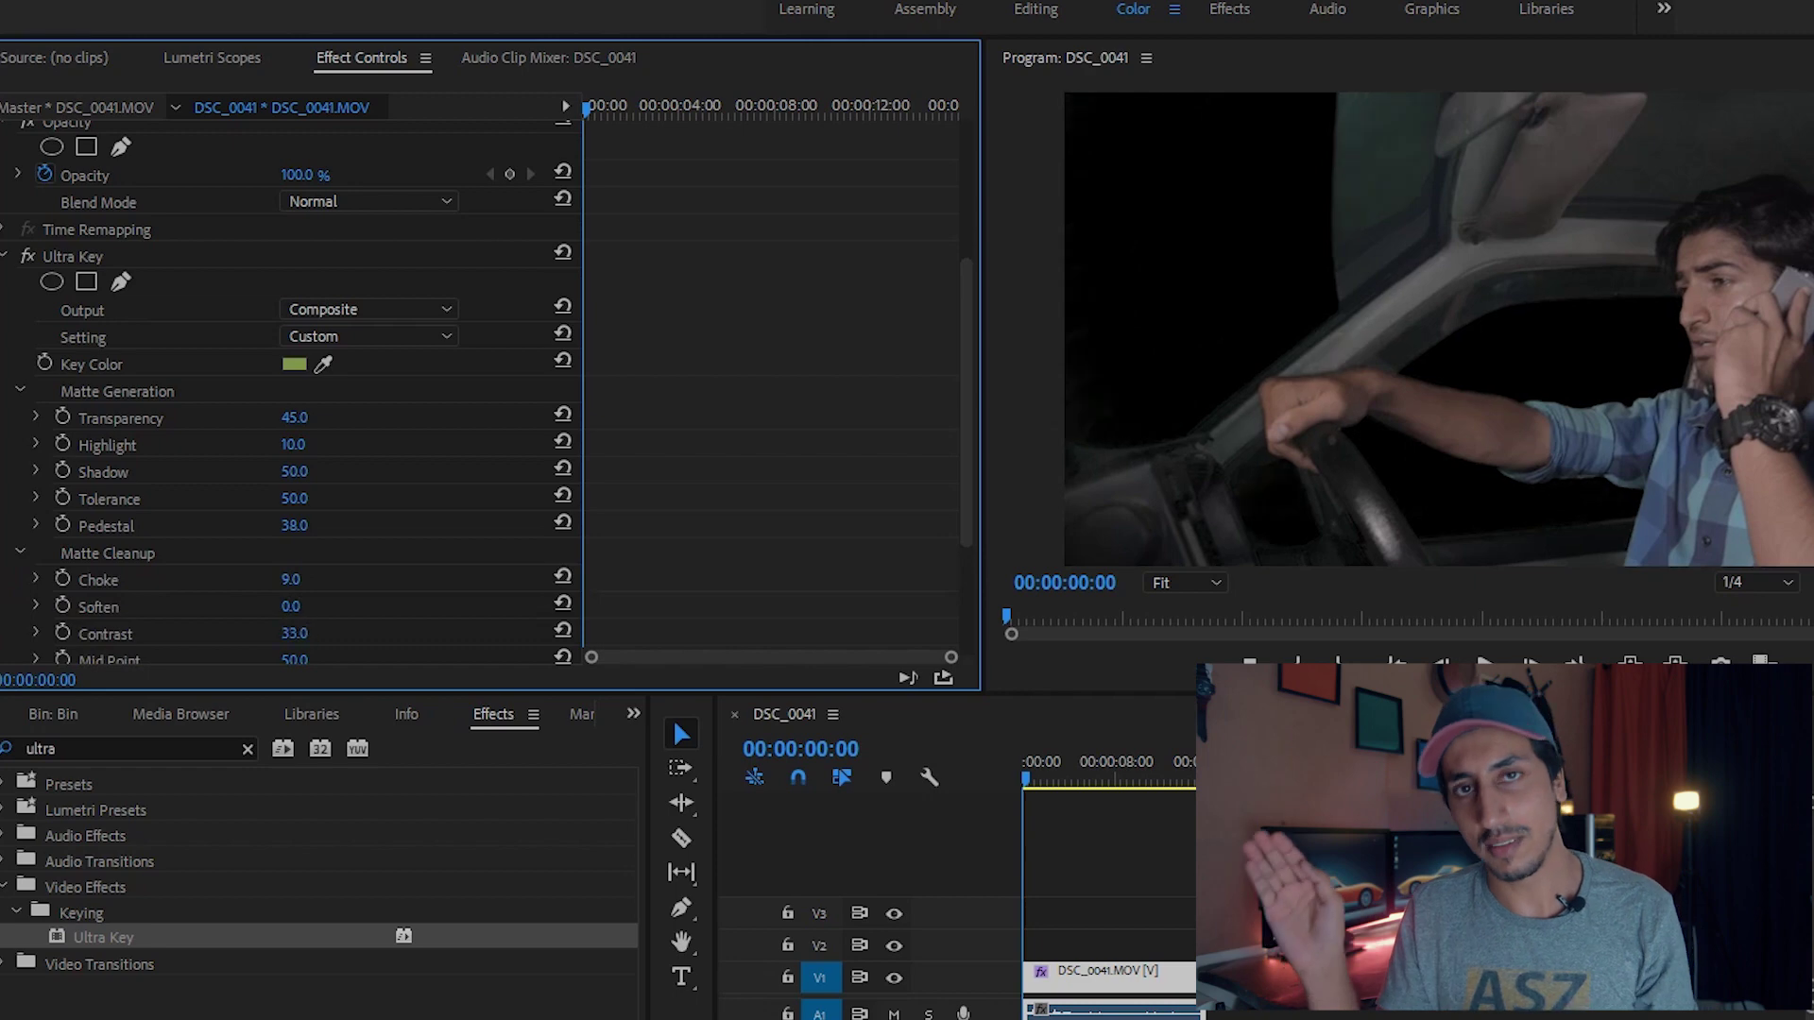
drag(295, 634, 293, 634)
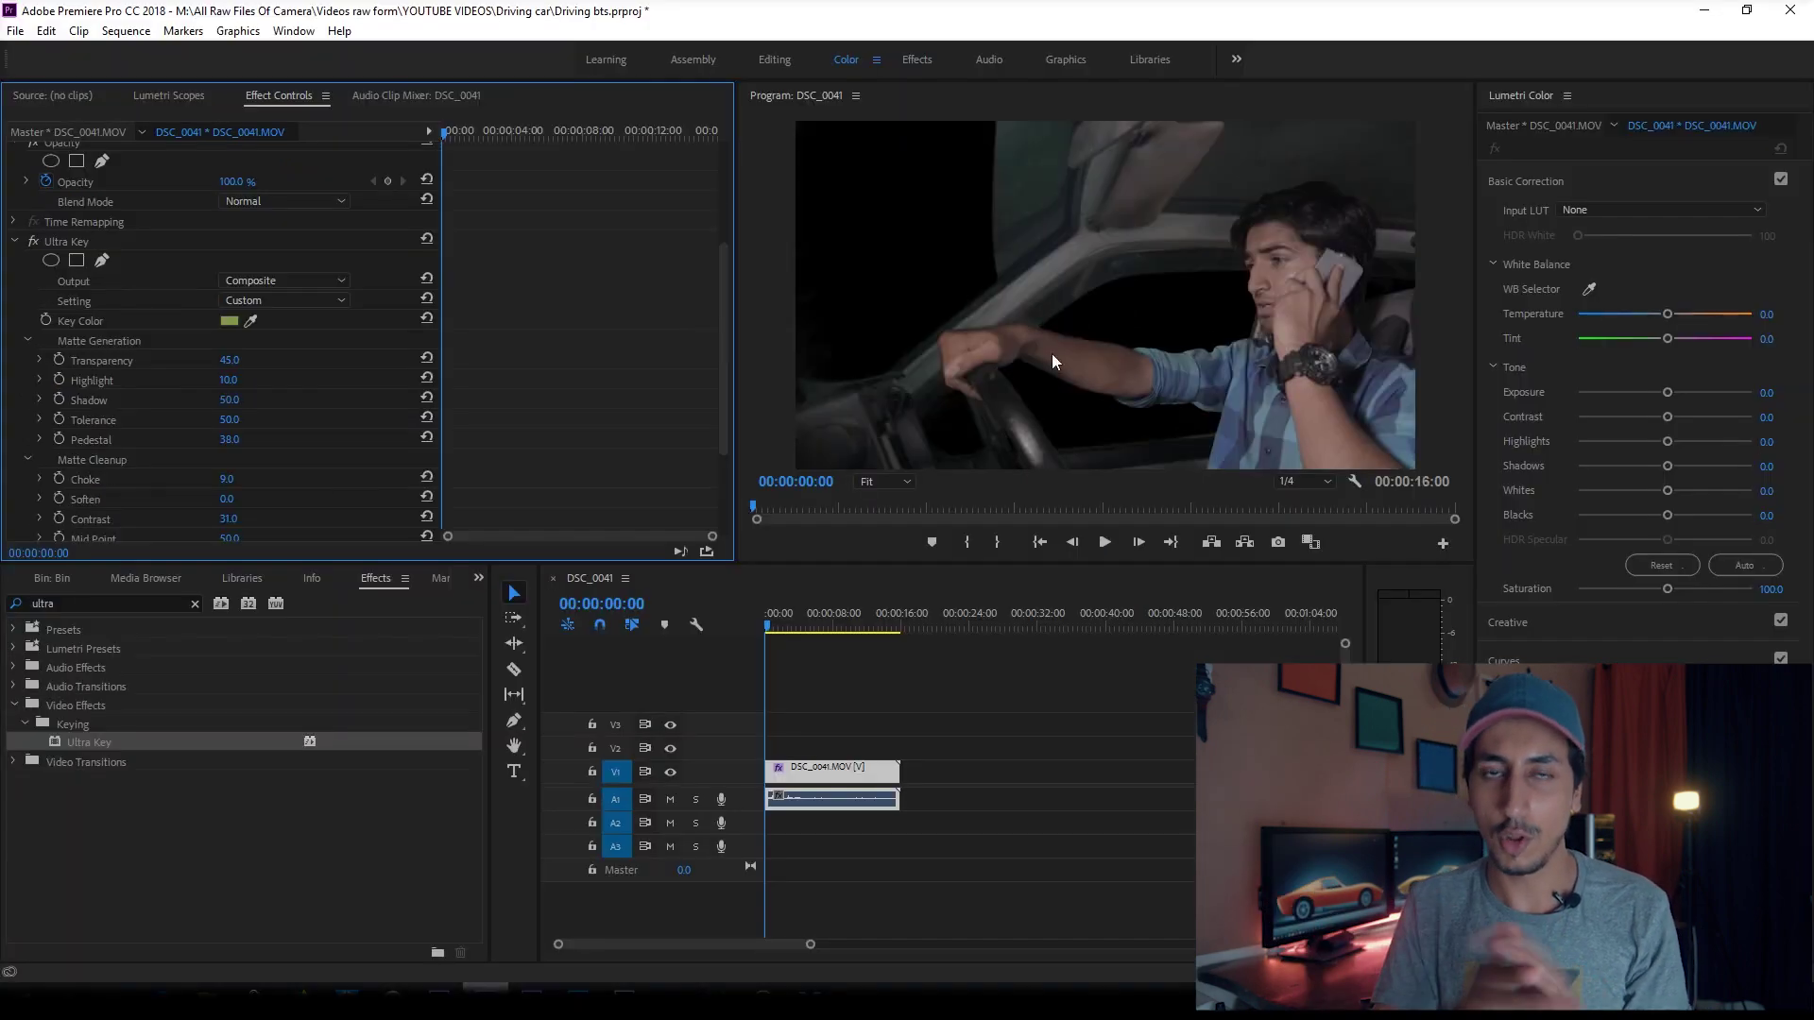
mouse_move(778, 635)
mouse_down()
mouse_move(841, 637)
mouse_move(767, 633)
mouse_up()
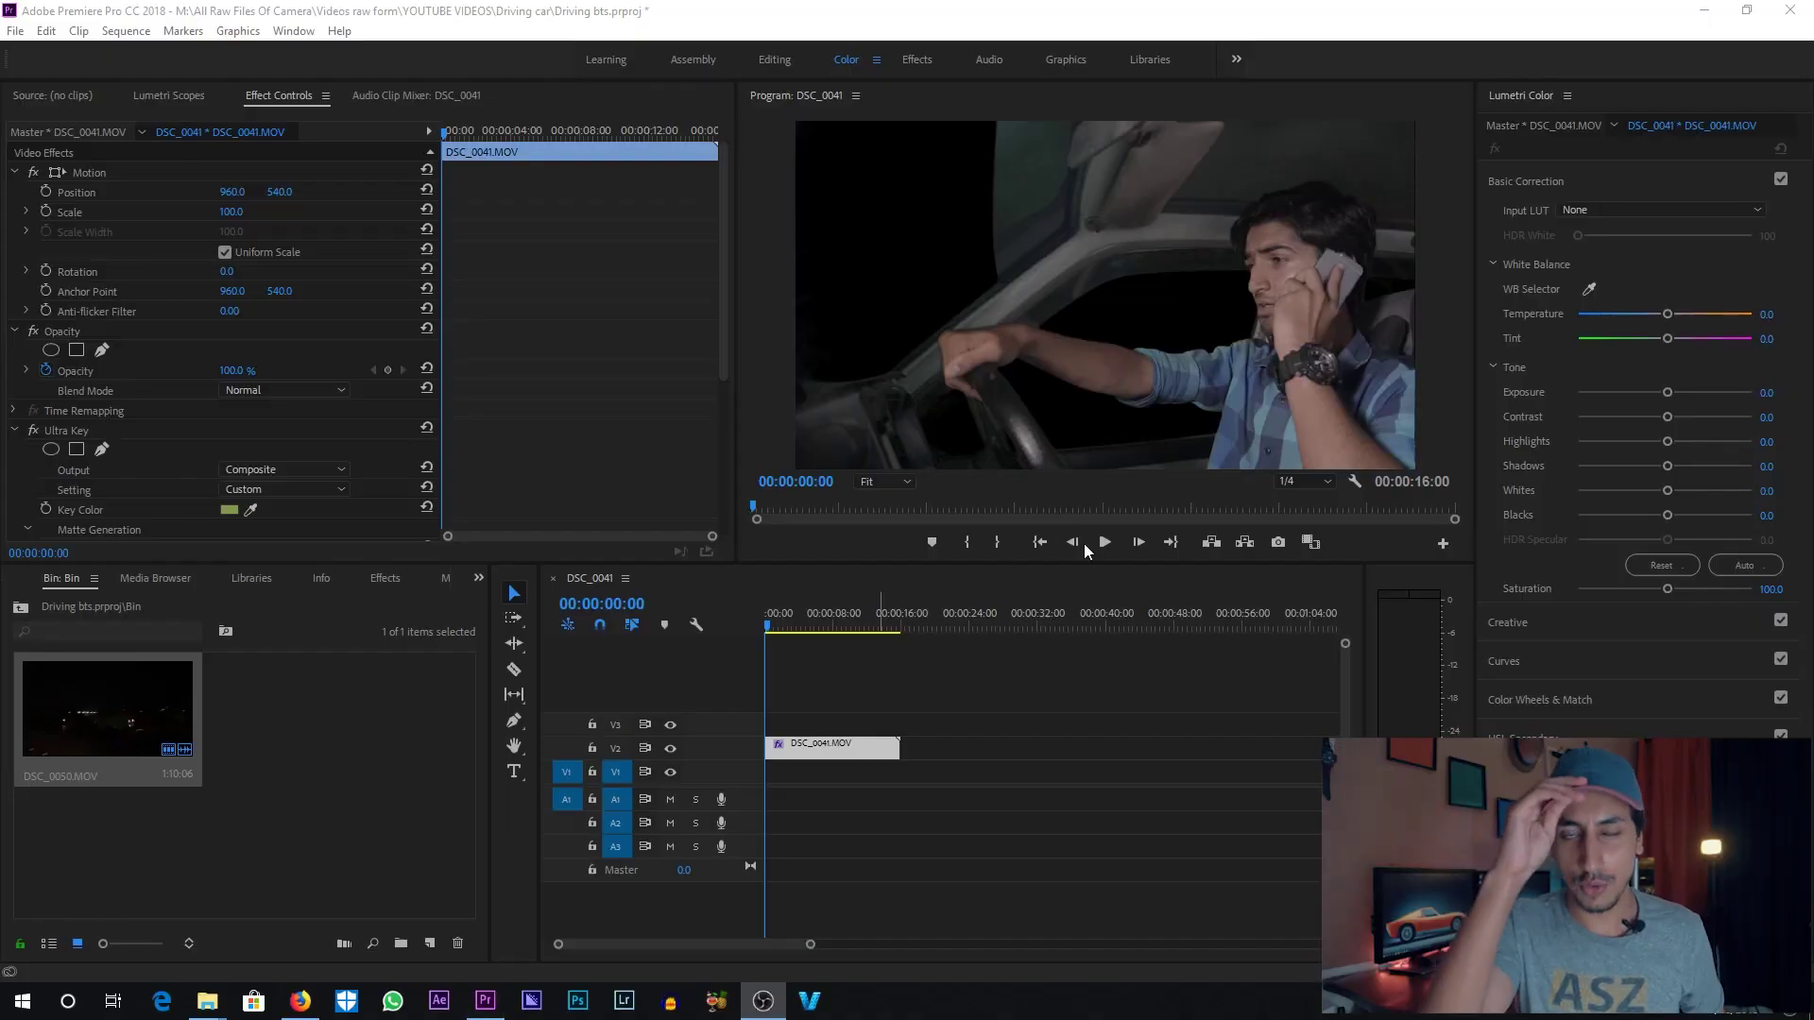
- Place DSC_0050.MOV at the sequence start on V1, beneath the keyed clip, and review the key settings
drag(136, 718, 826, 773)
click(831, 750)
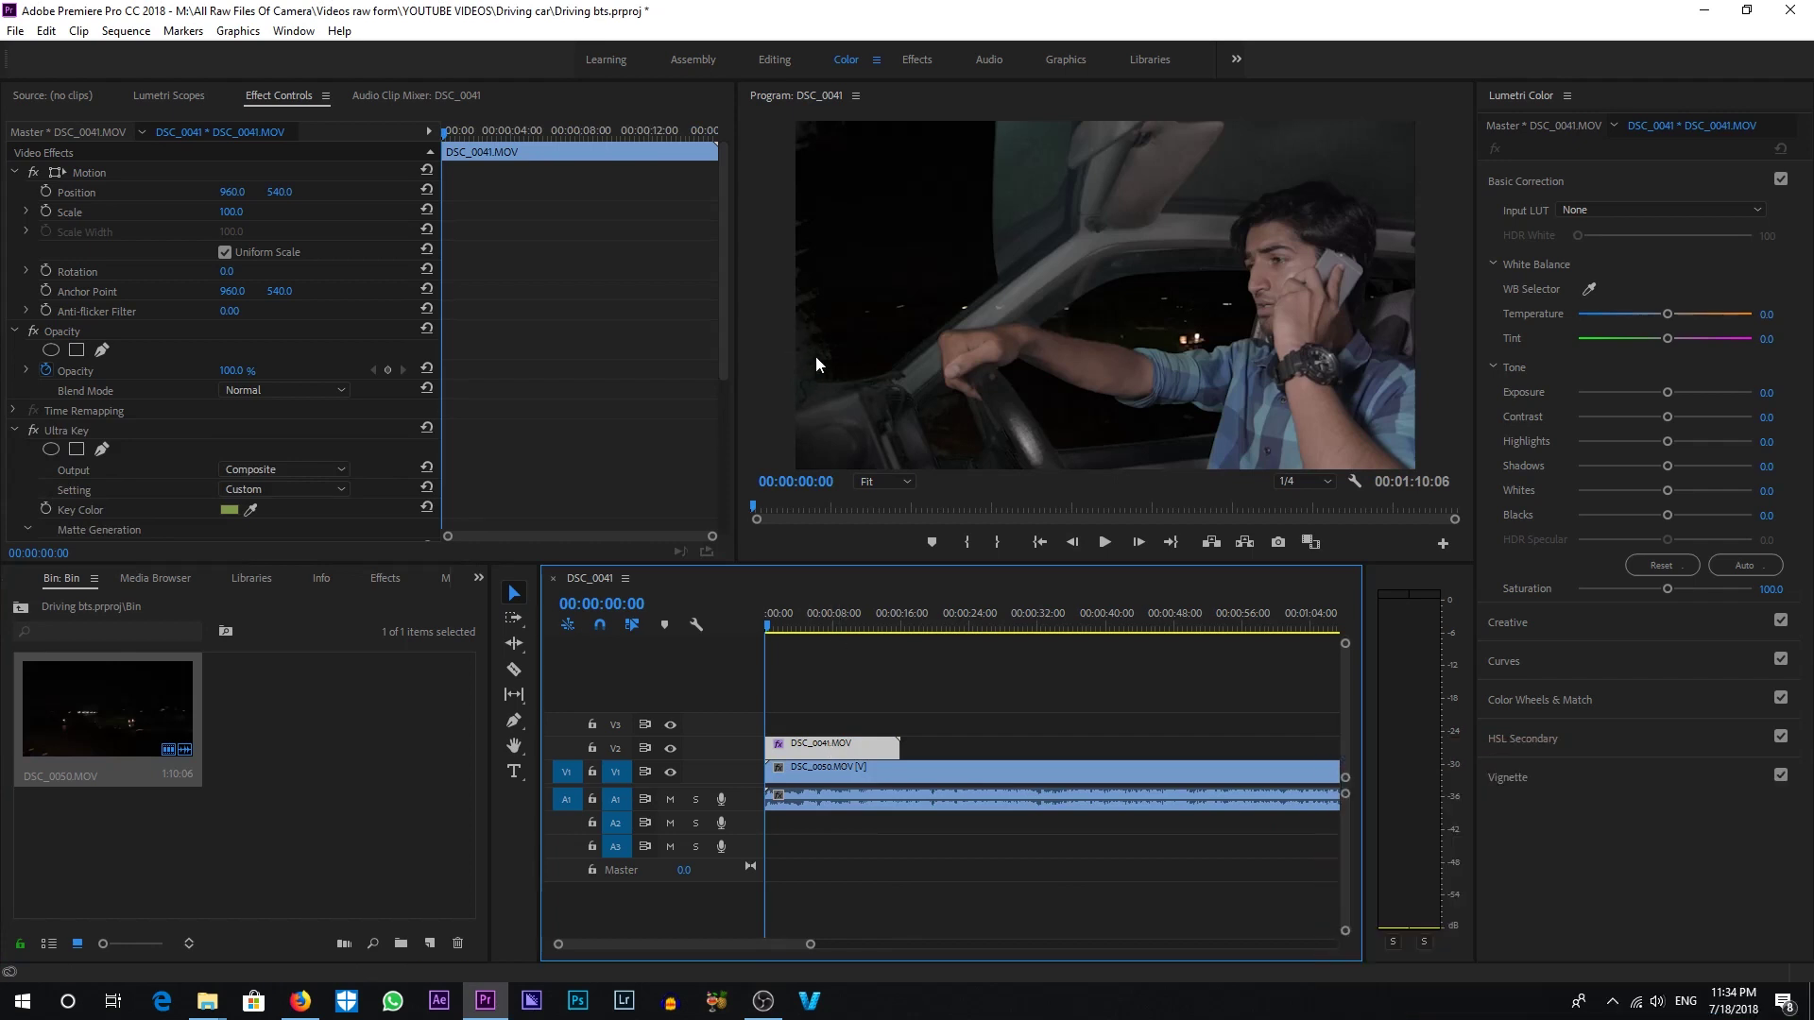
scroll(133, 405, down, 3)
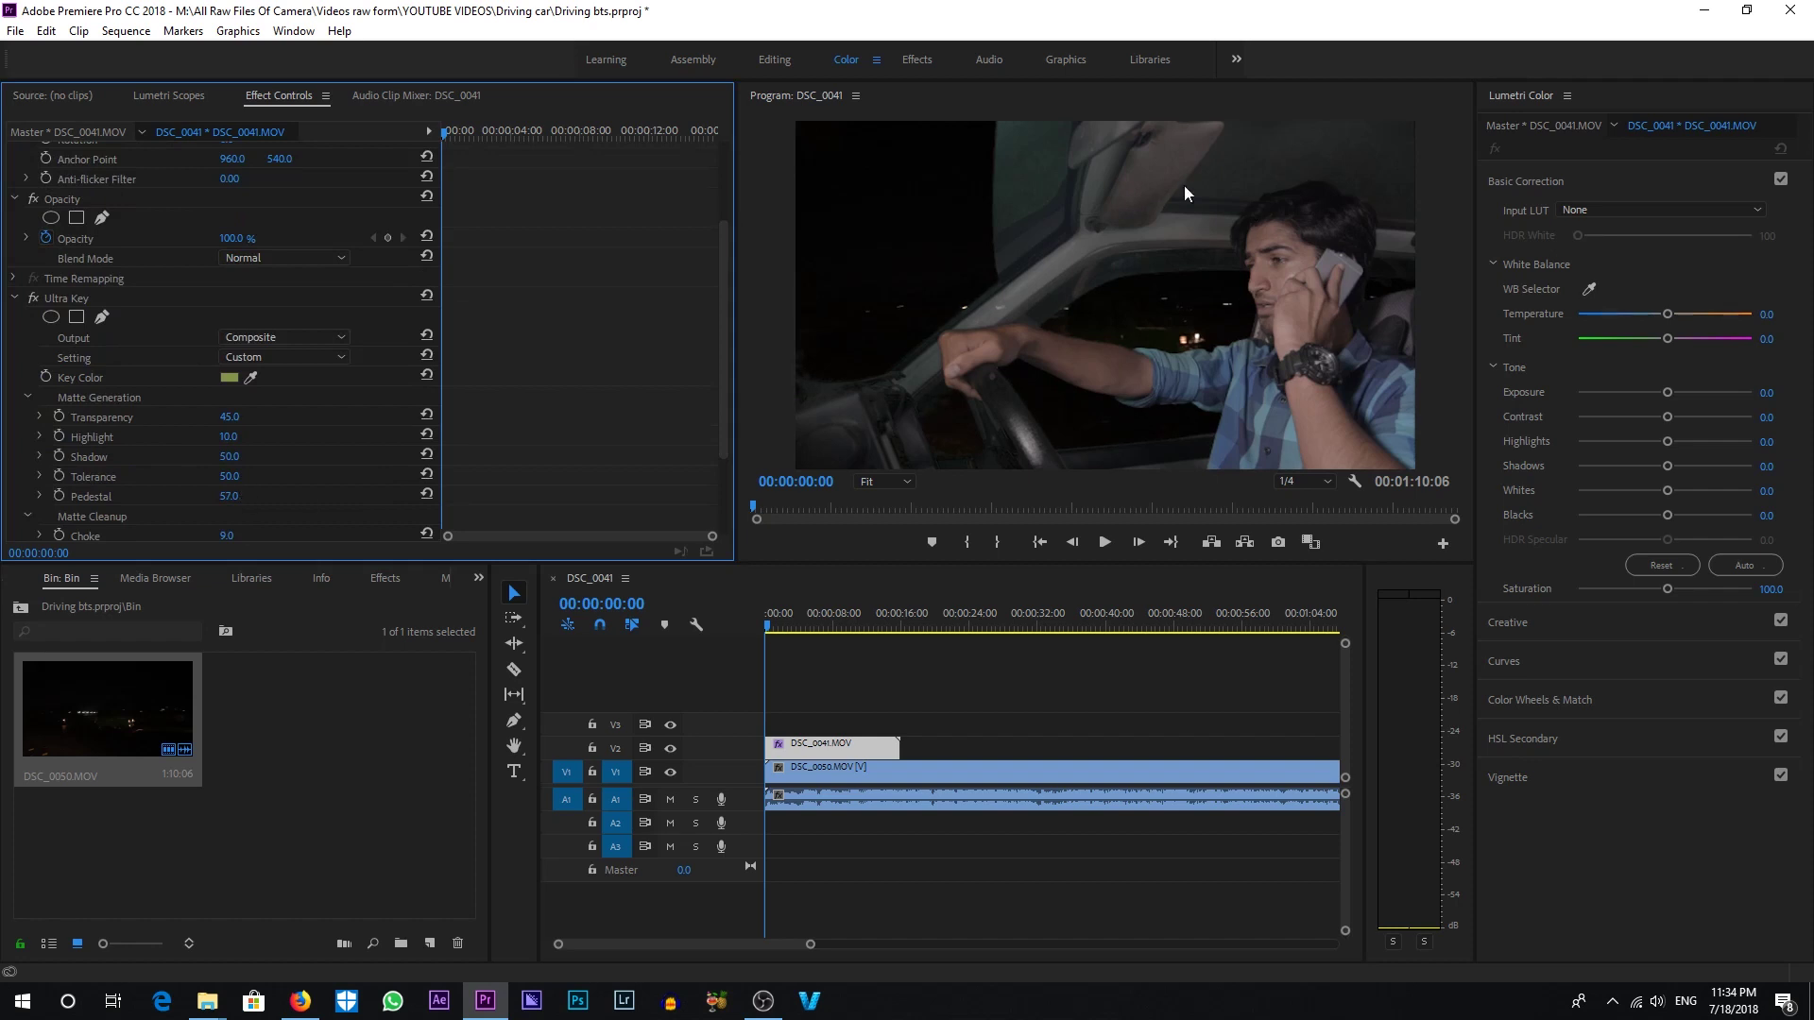
- Trim the background clip DSC_0050.MOV to end at 00:00:33:08, raise it within the frame and preview the composite
drag(814, 626, 785, 650)
click(818, 631)
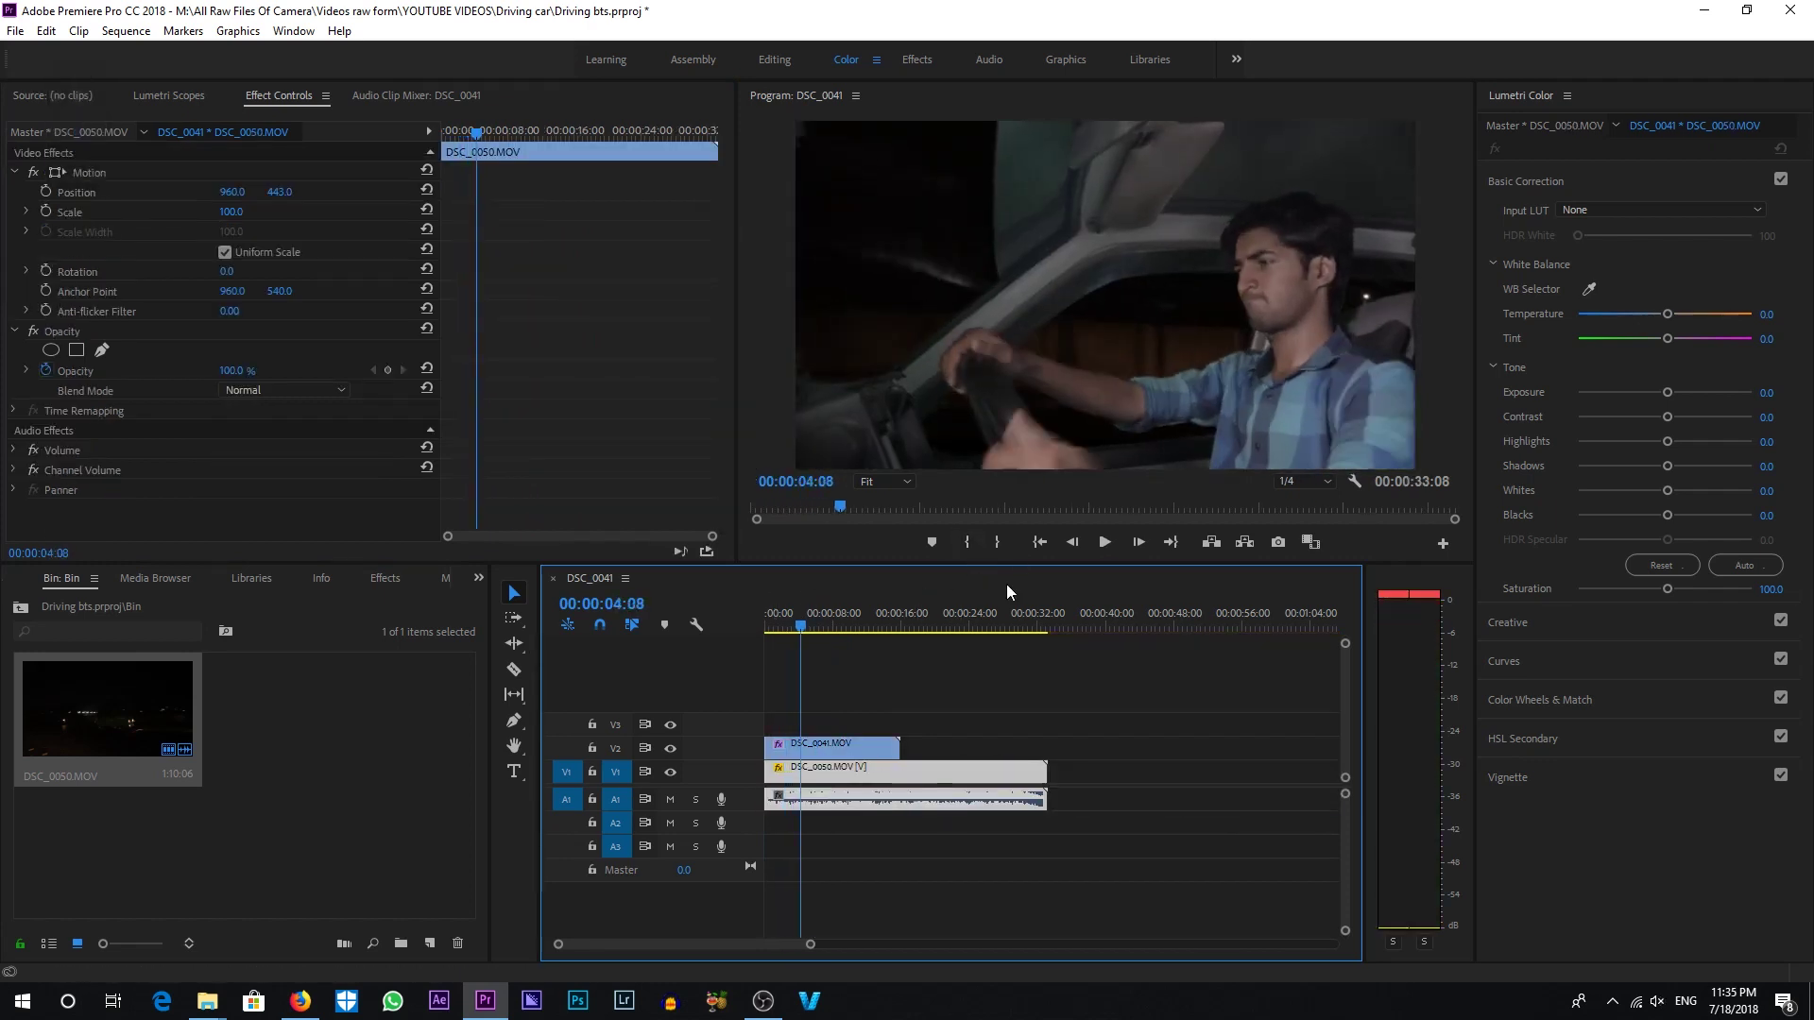
key(space)
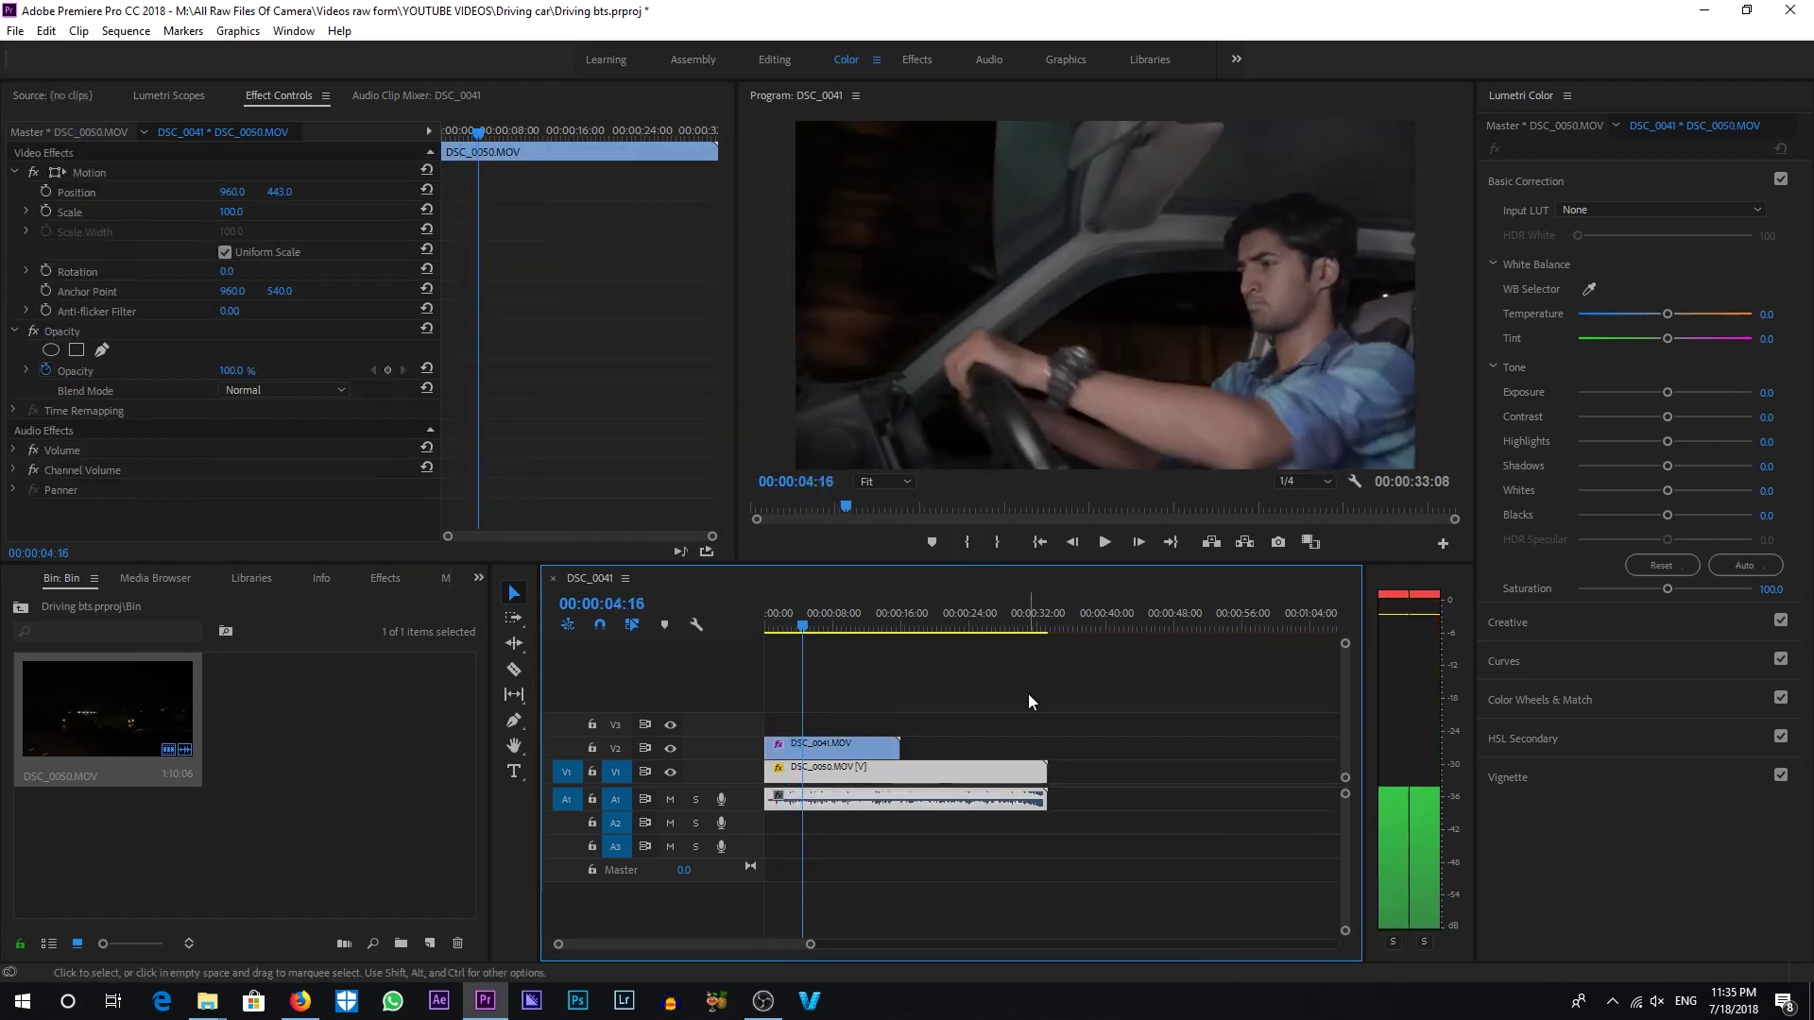
key(space)
click(861, 749)
drag(824, 625, 588, 649)
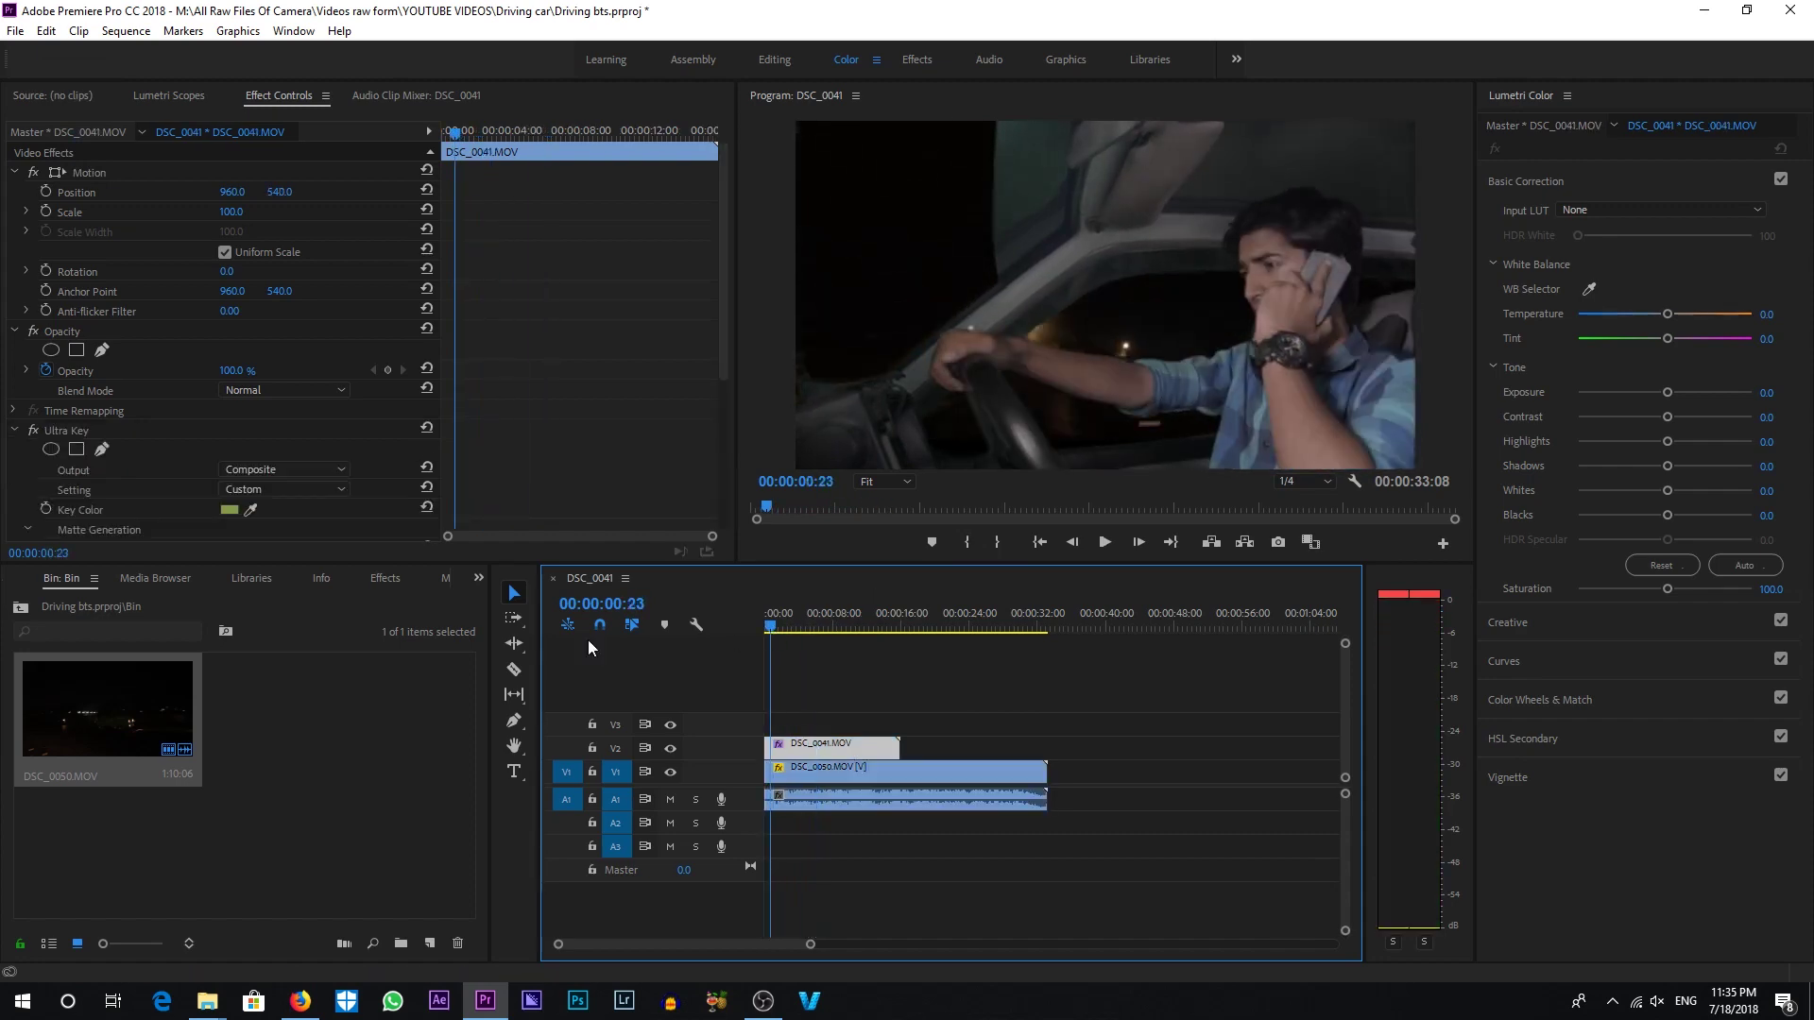
- Find the Gaussian Blur effect and apply it to the background clip DSC_0050.MOV on V1
click(377, 584)
click(78, 605)
key(ctrl+a)
text(gausi)
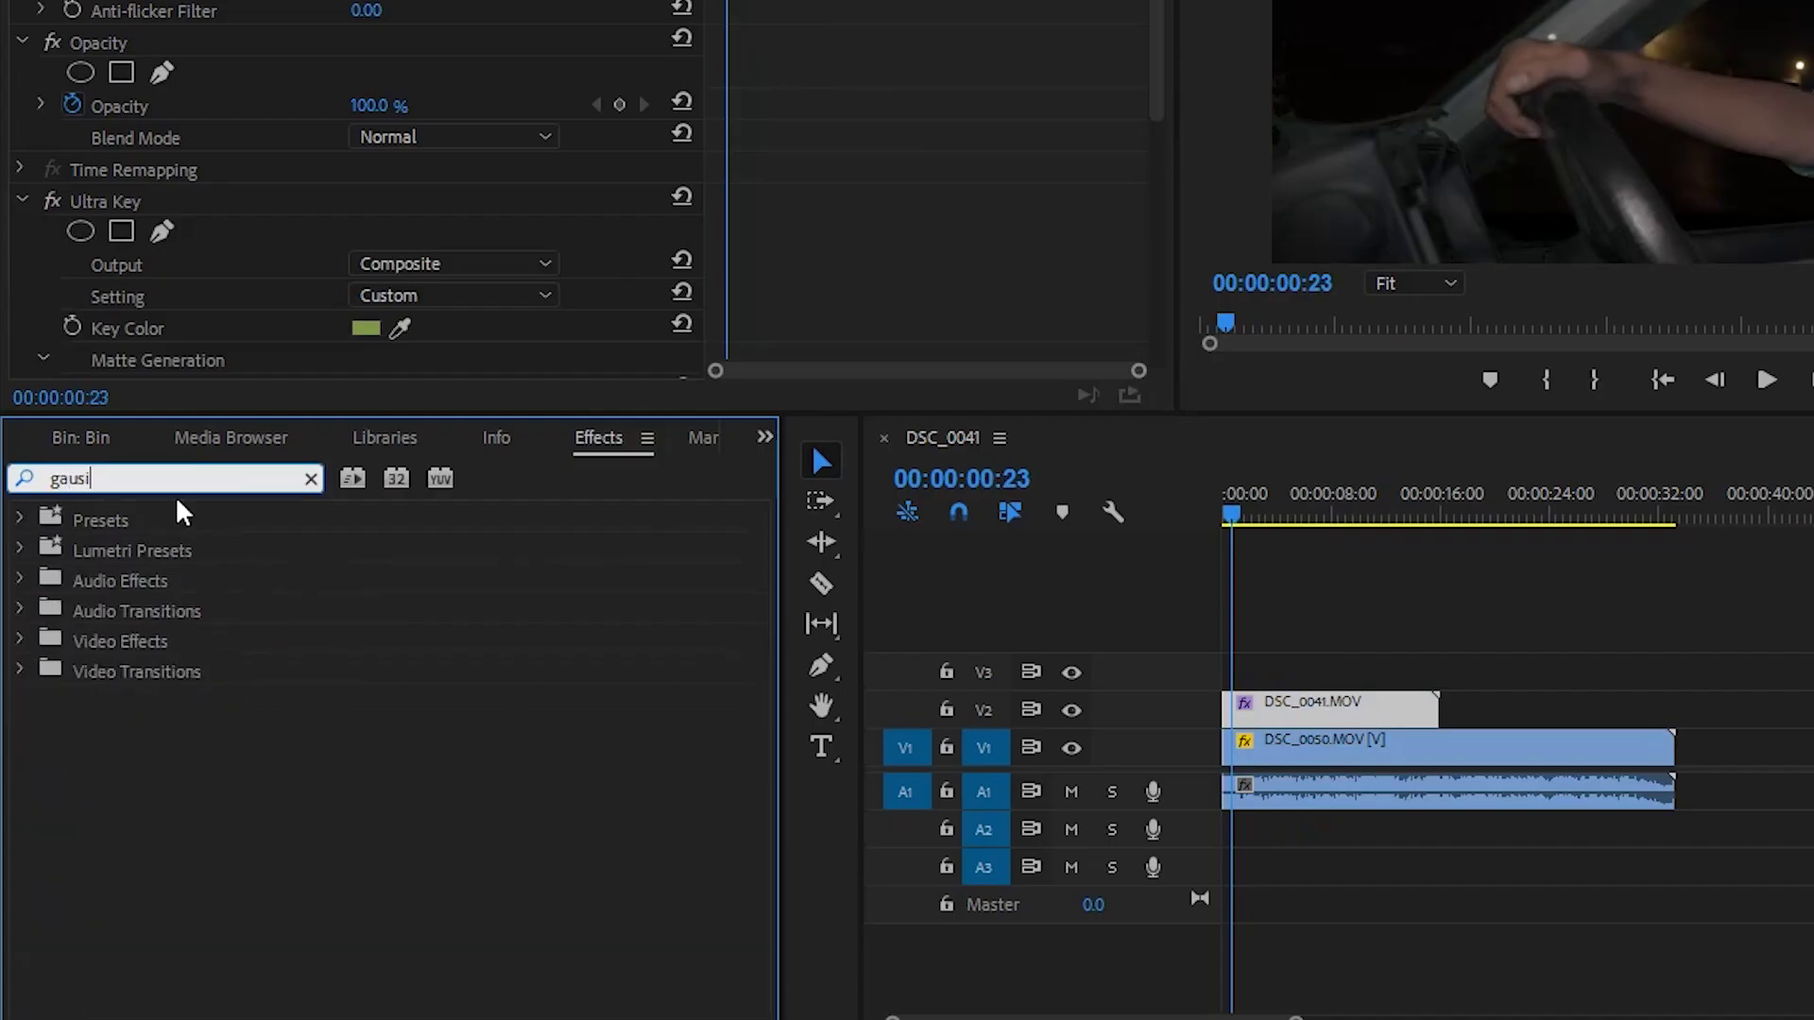
text(blur)
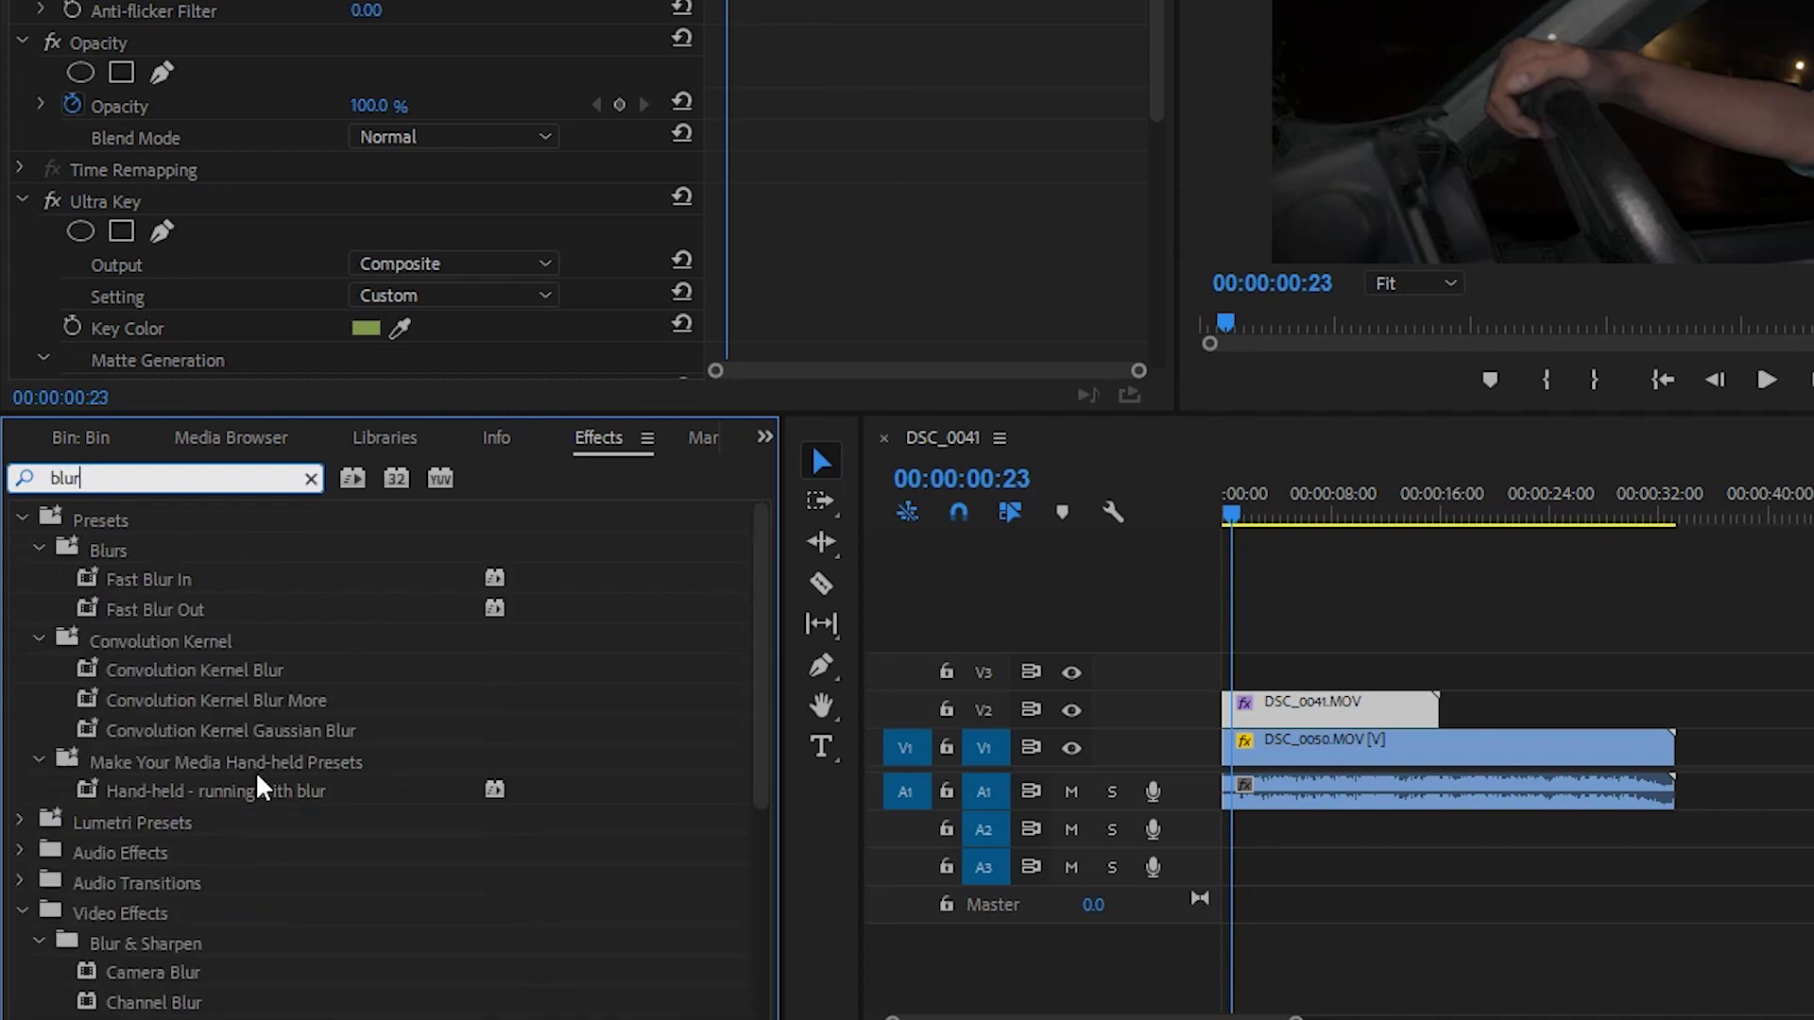
scroll(251, 809, down, 4)
drag(175, 912, 1293, 762)
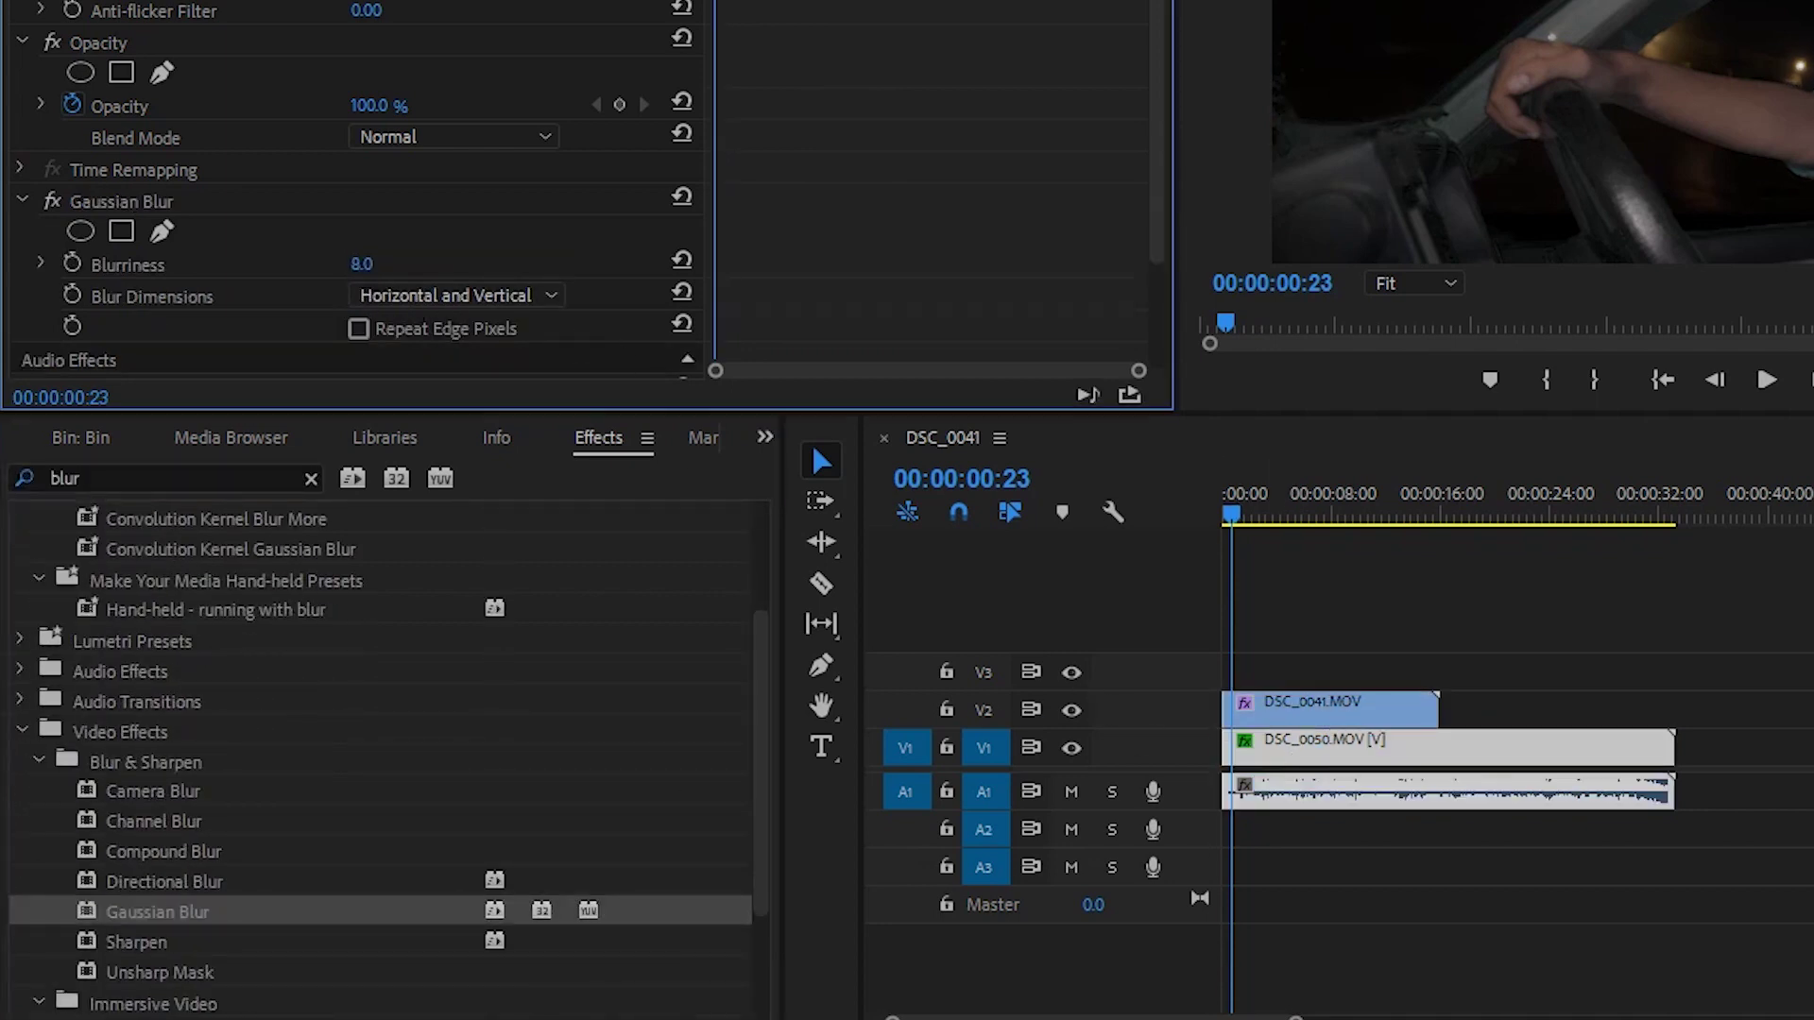
- Set the background clip's Gaussian Blur blurriness to 27 and play back the composite
drag(365, 264, 355, 264)
click(1276, 740)
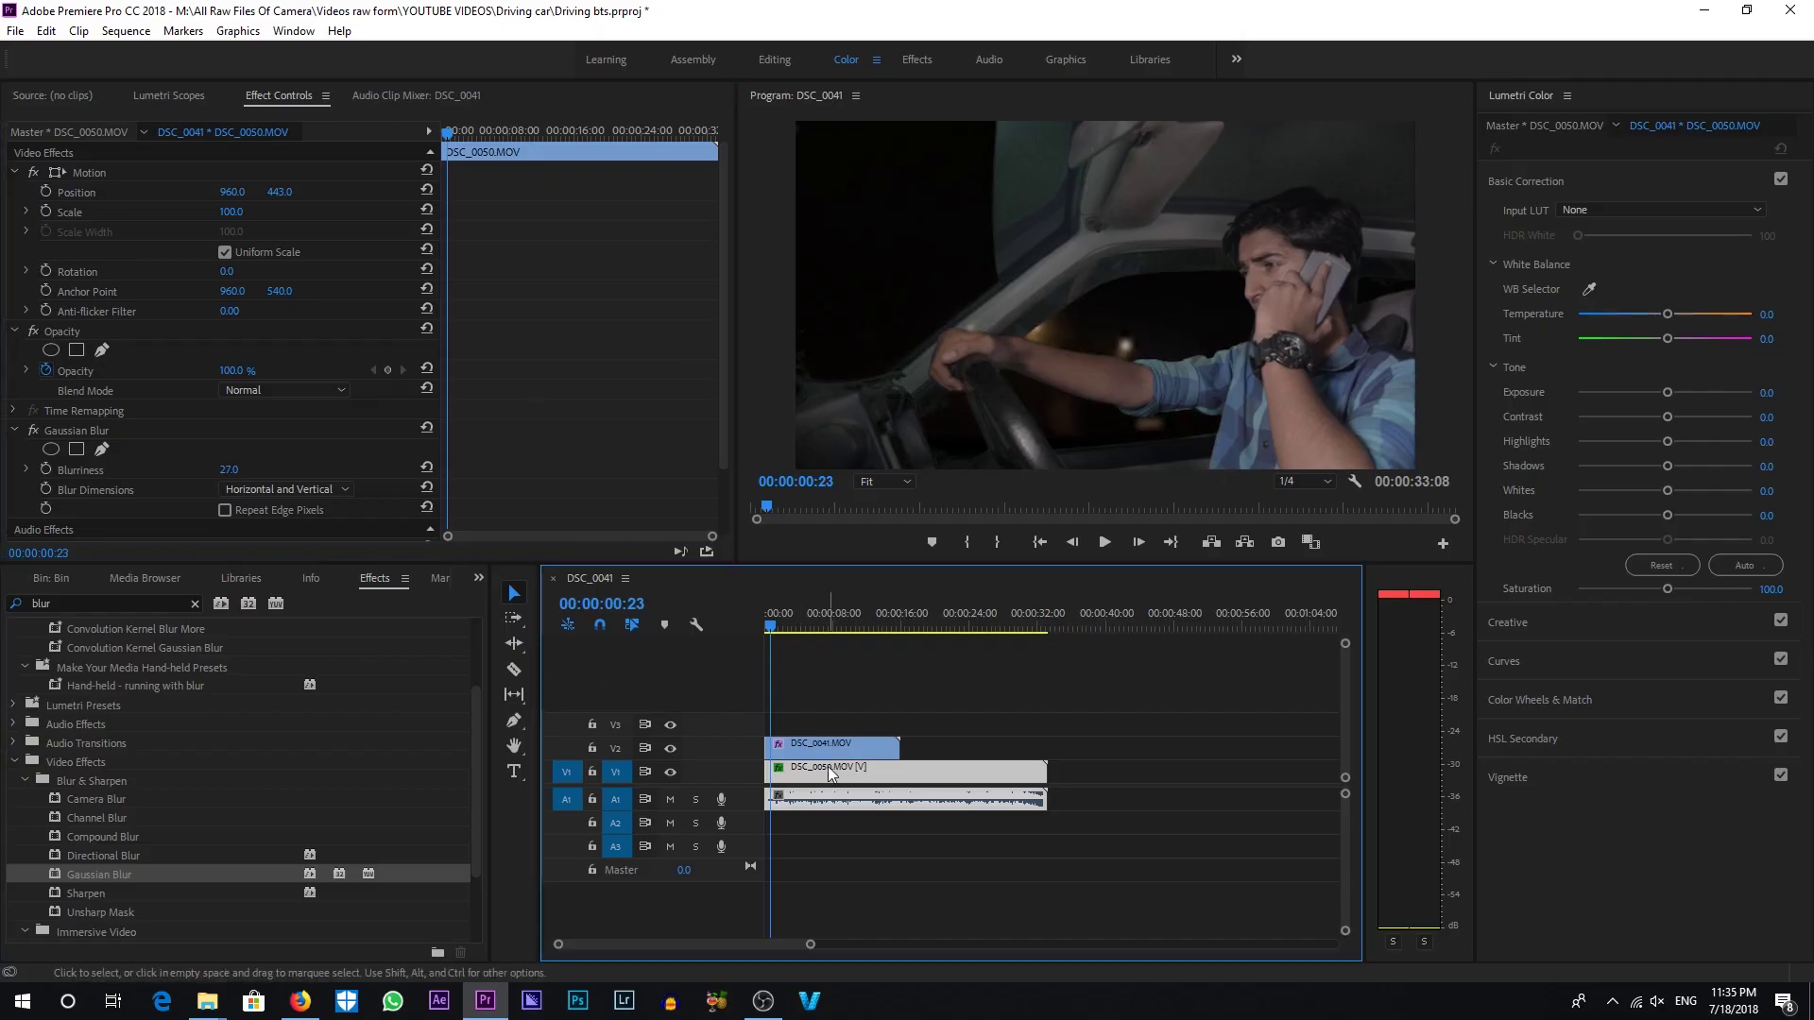
key(space)
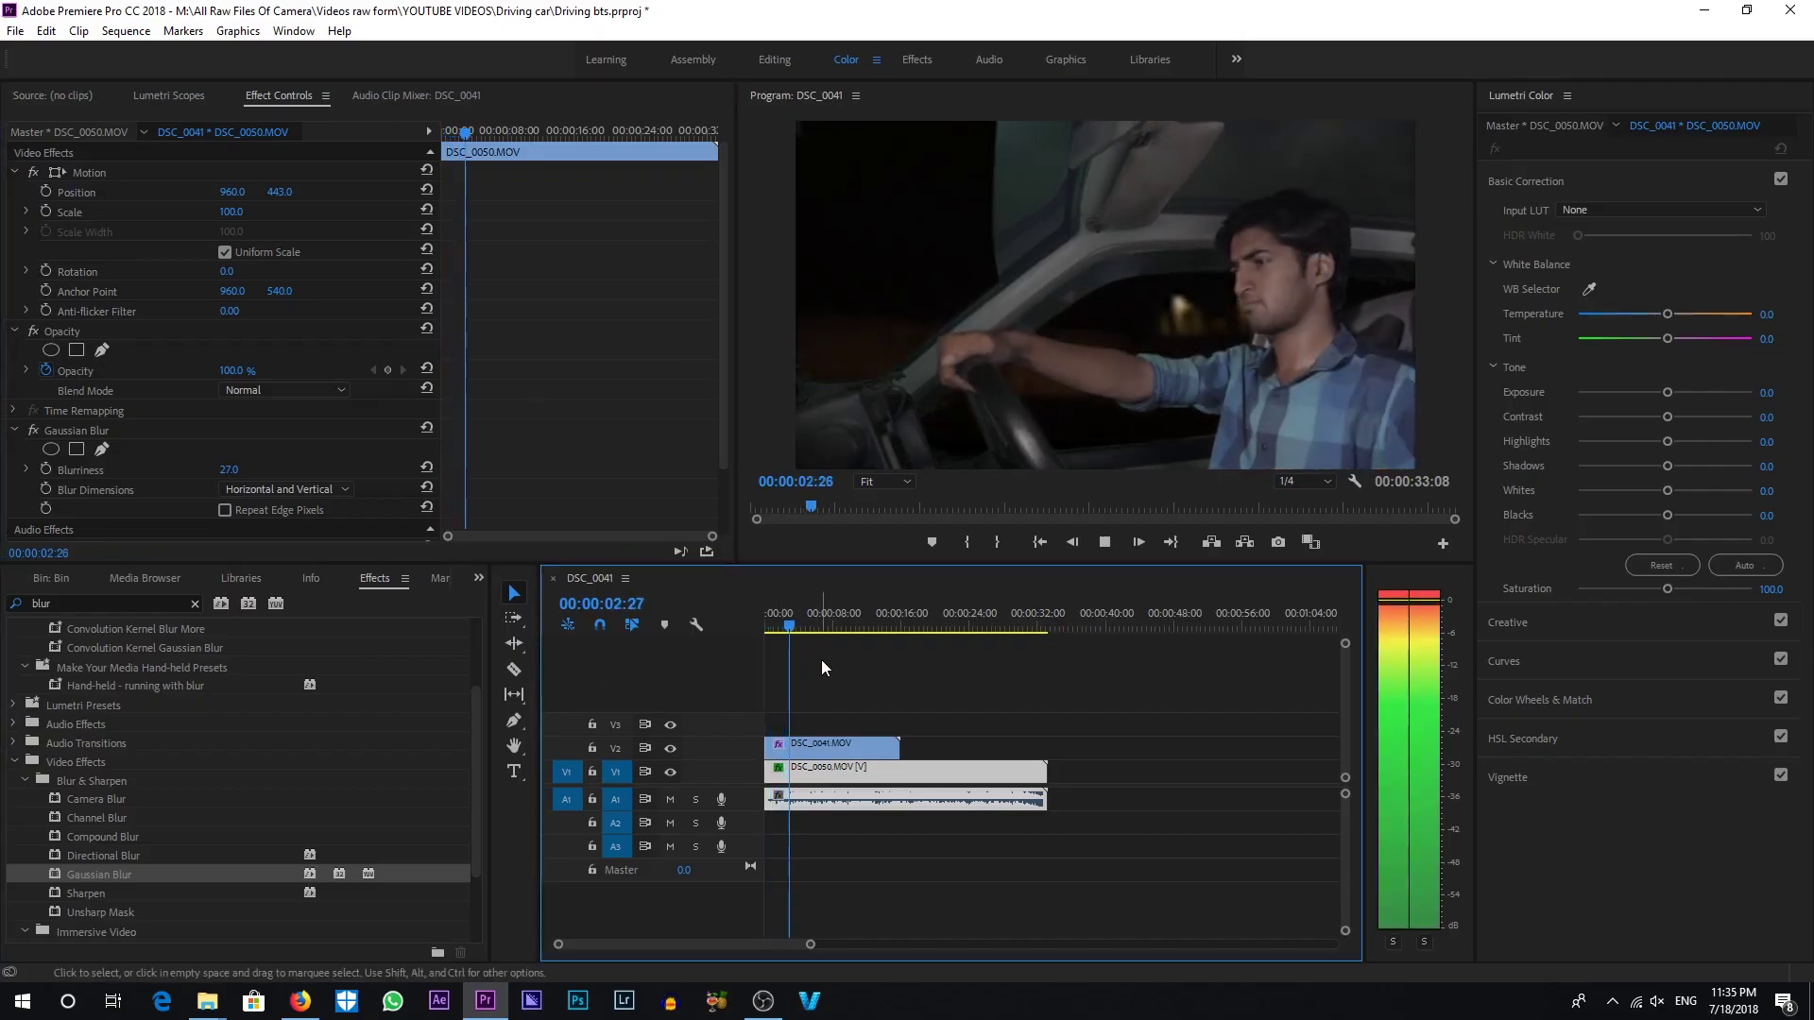
key(space)
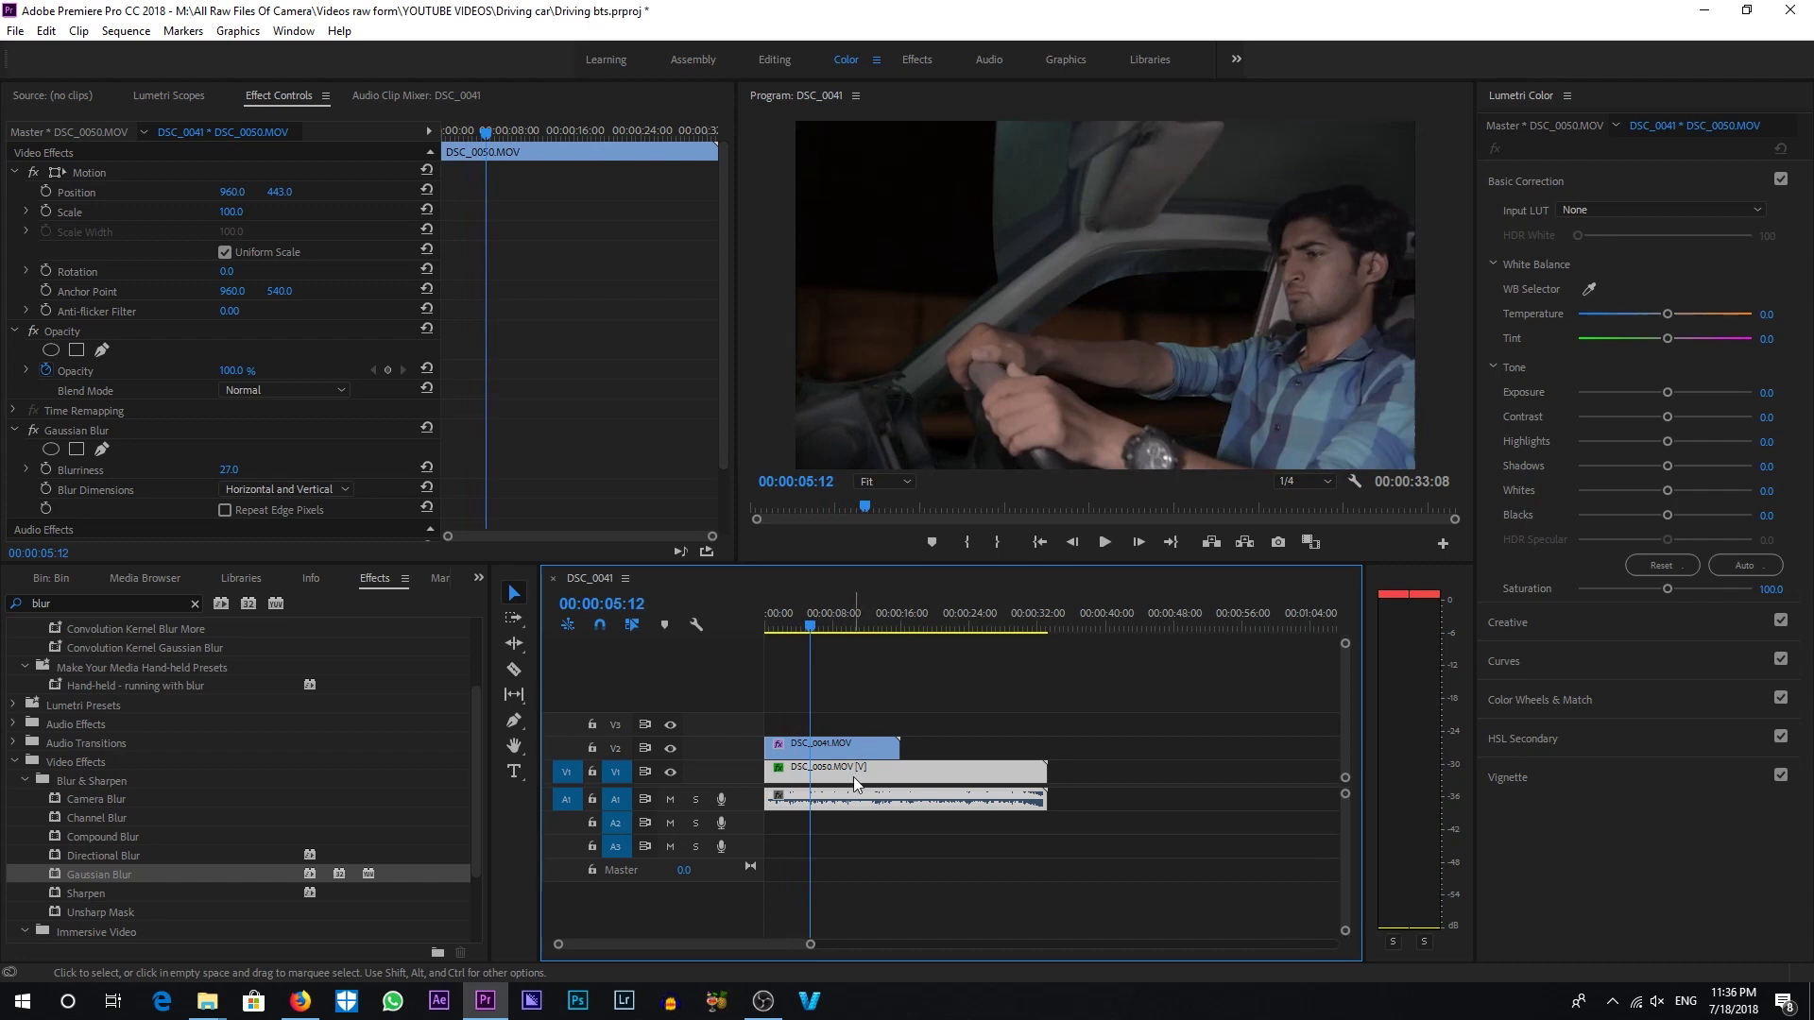
- Set the vertical position of the keyed clip DSC_0041.MOV to 529 and play back the composite
drag(280, 192, 264, 192)
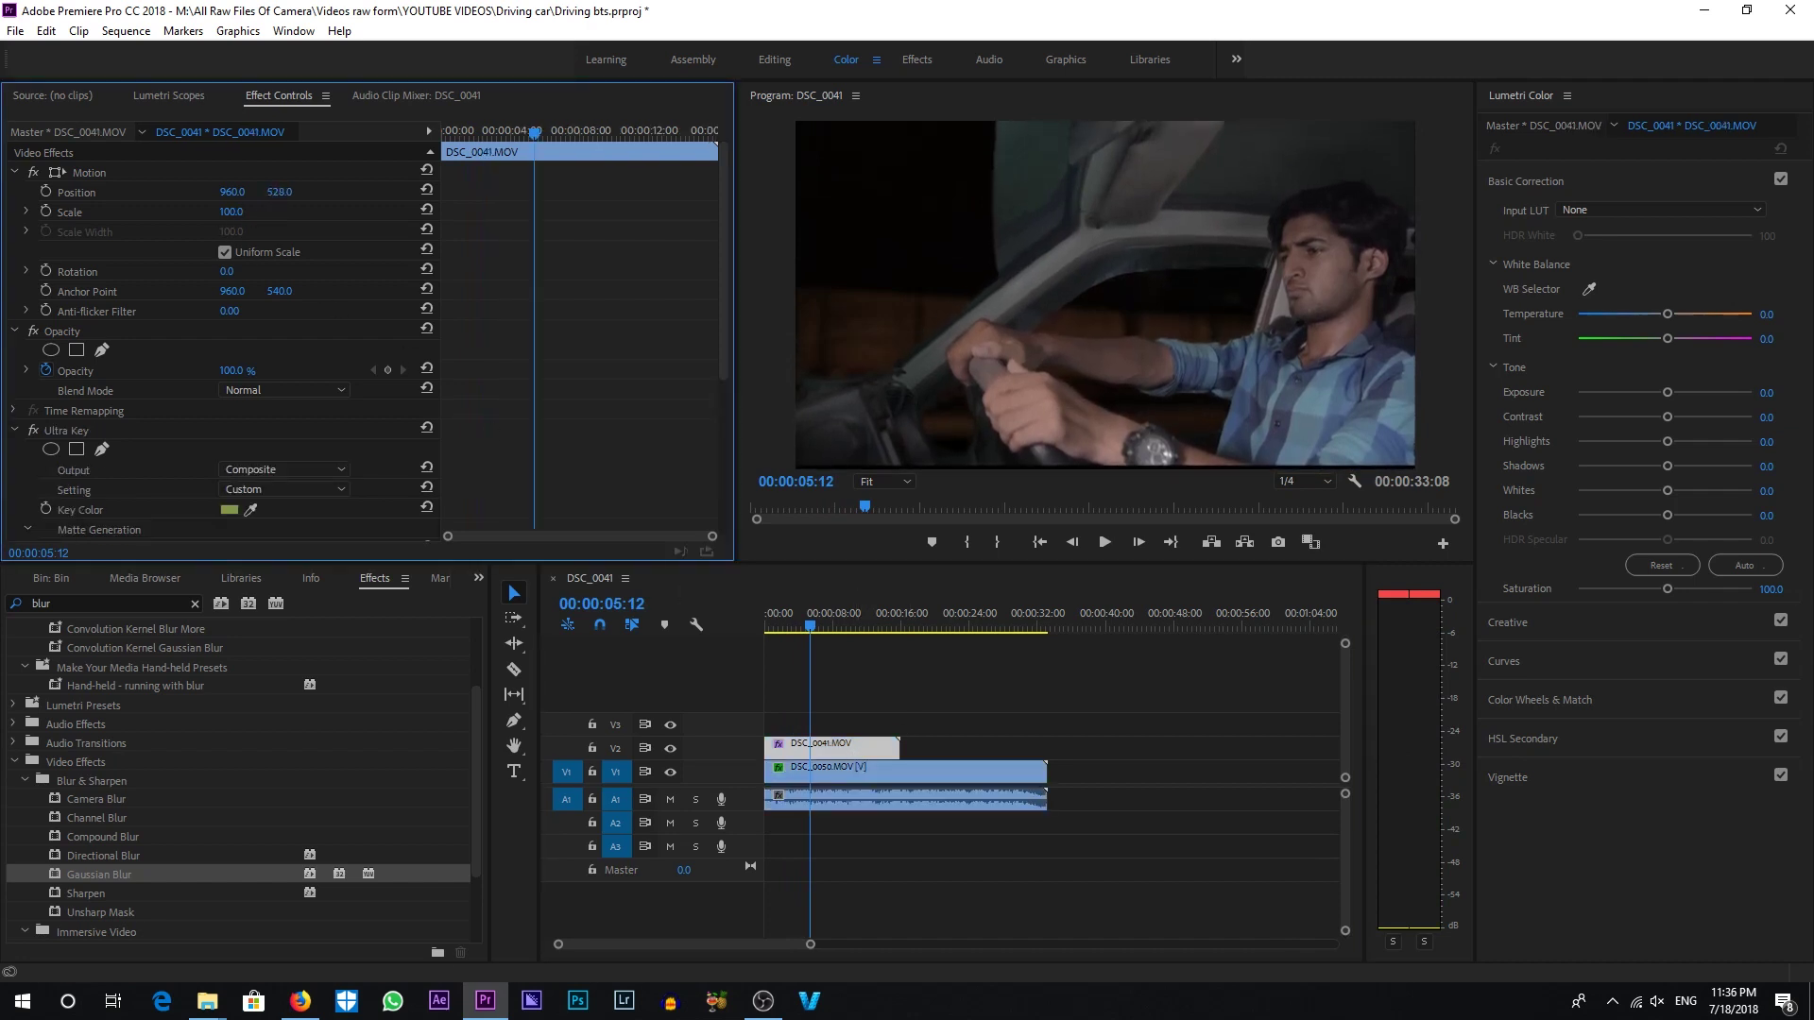
key(space)
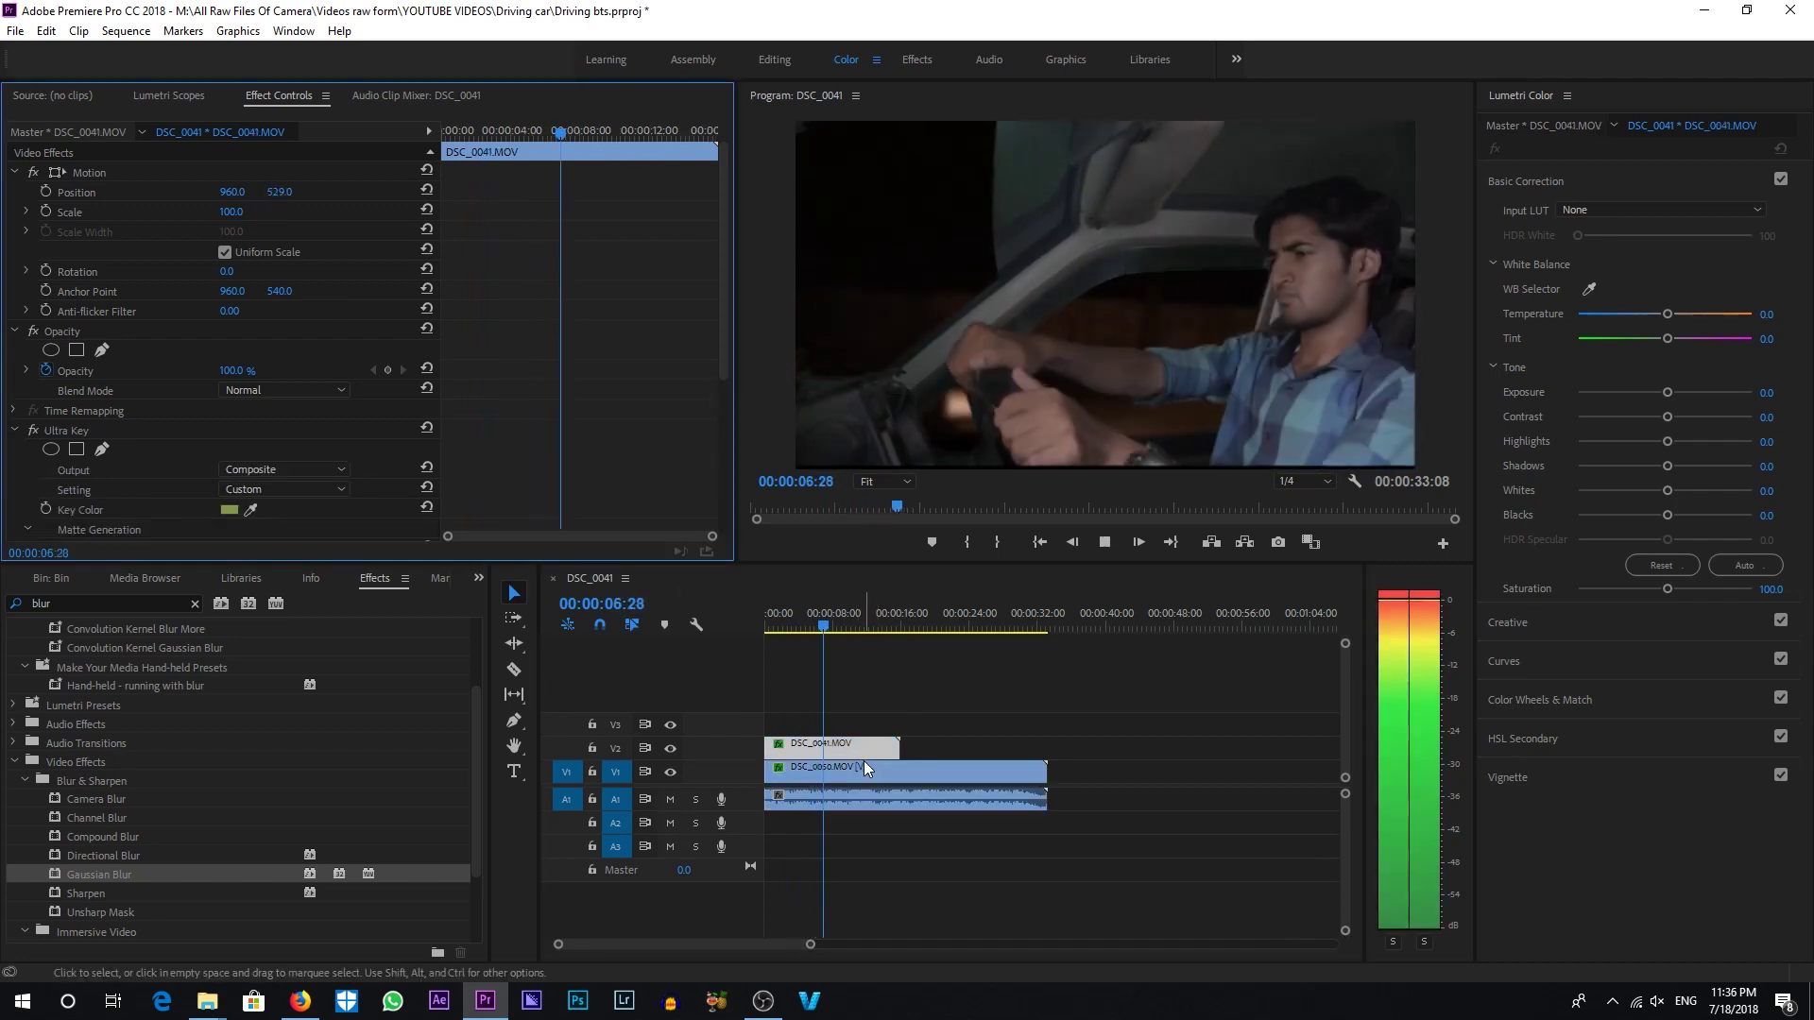
key(space)
drag(837, 626, 823, 631)
click(860, 770)
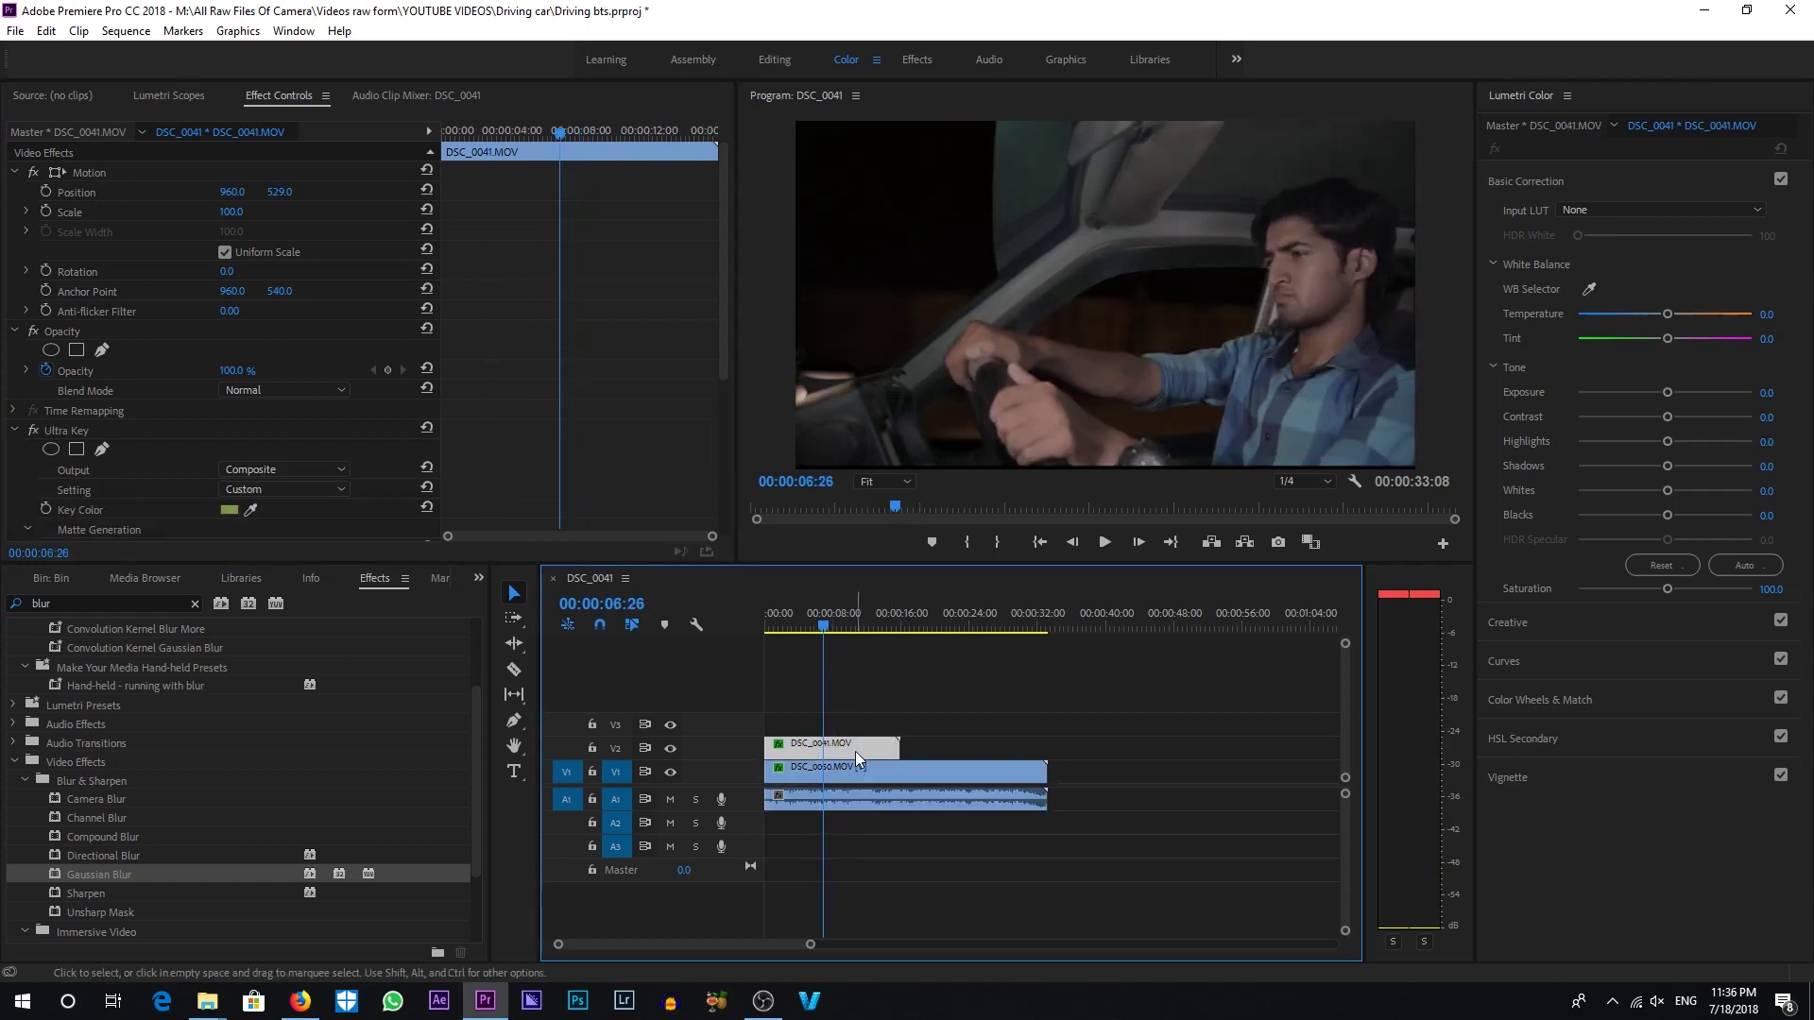
- Lower the exposure of the keyed clip DSC_0041.MOV slightly
drag(846, 627, 807, 639)
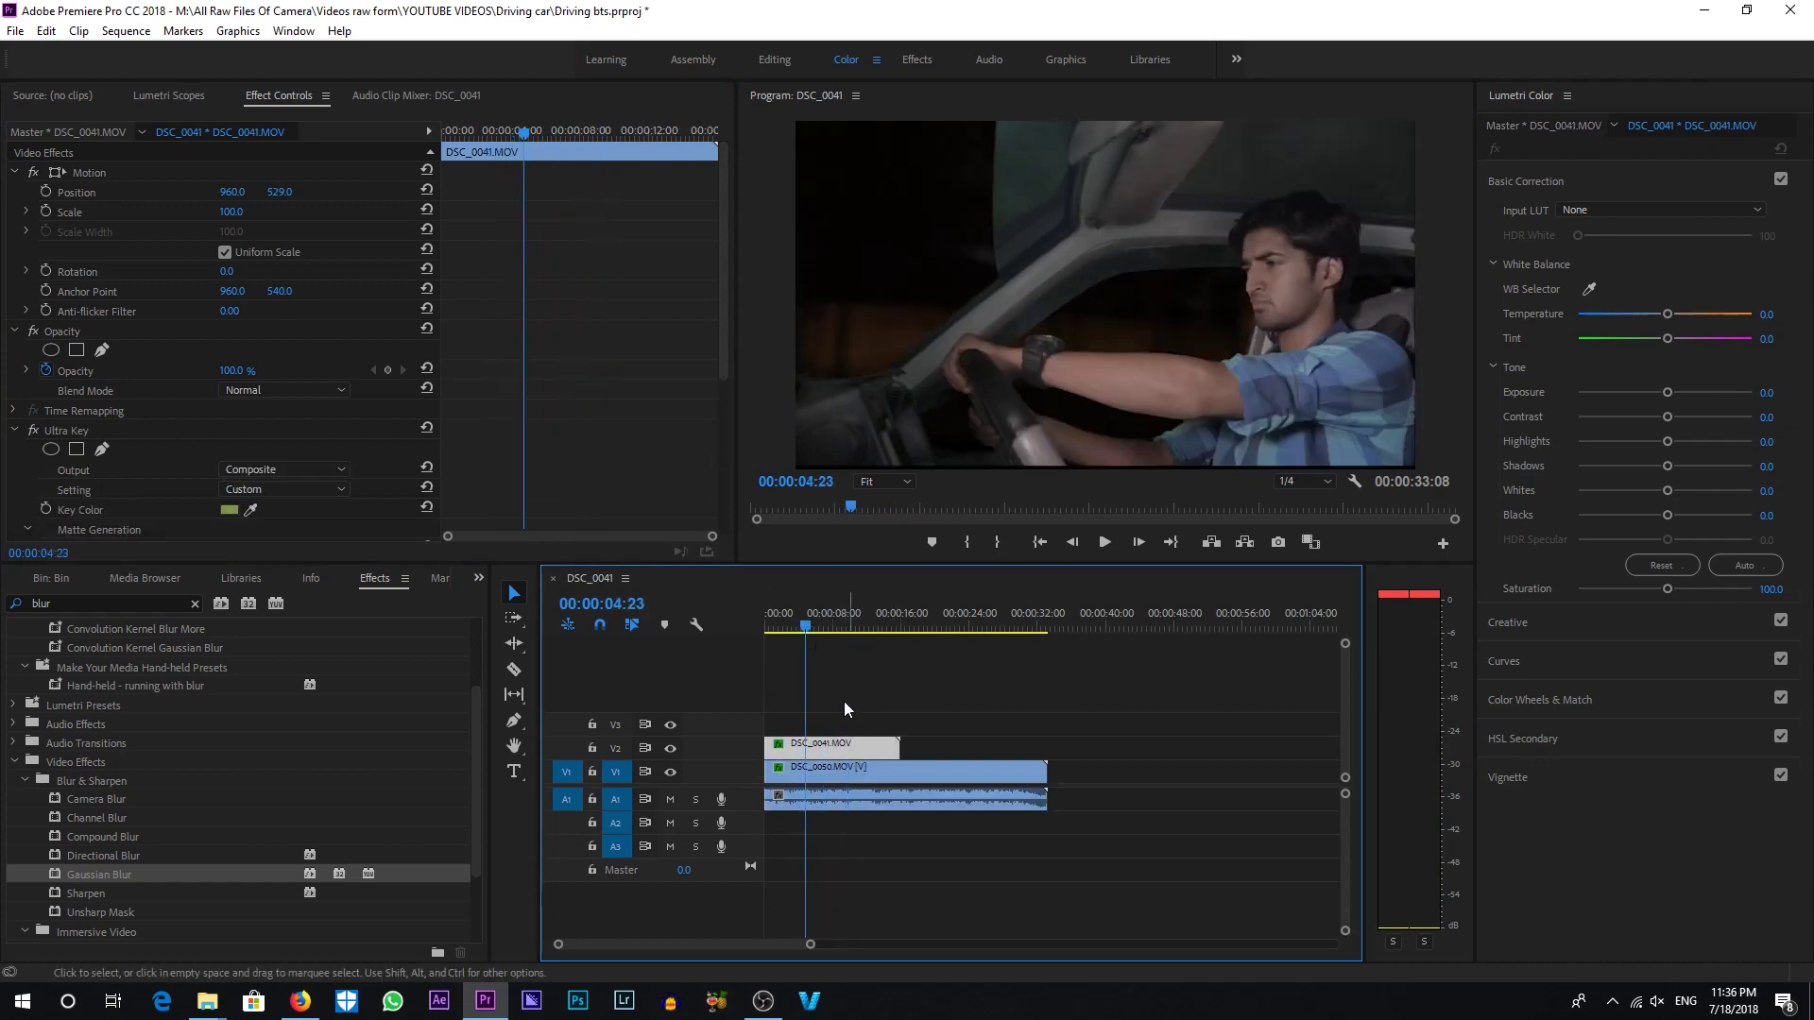
click(844, 767)
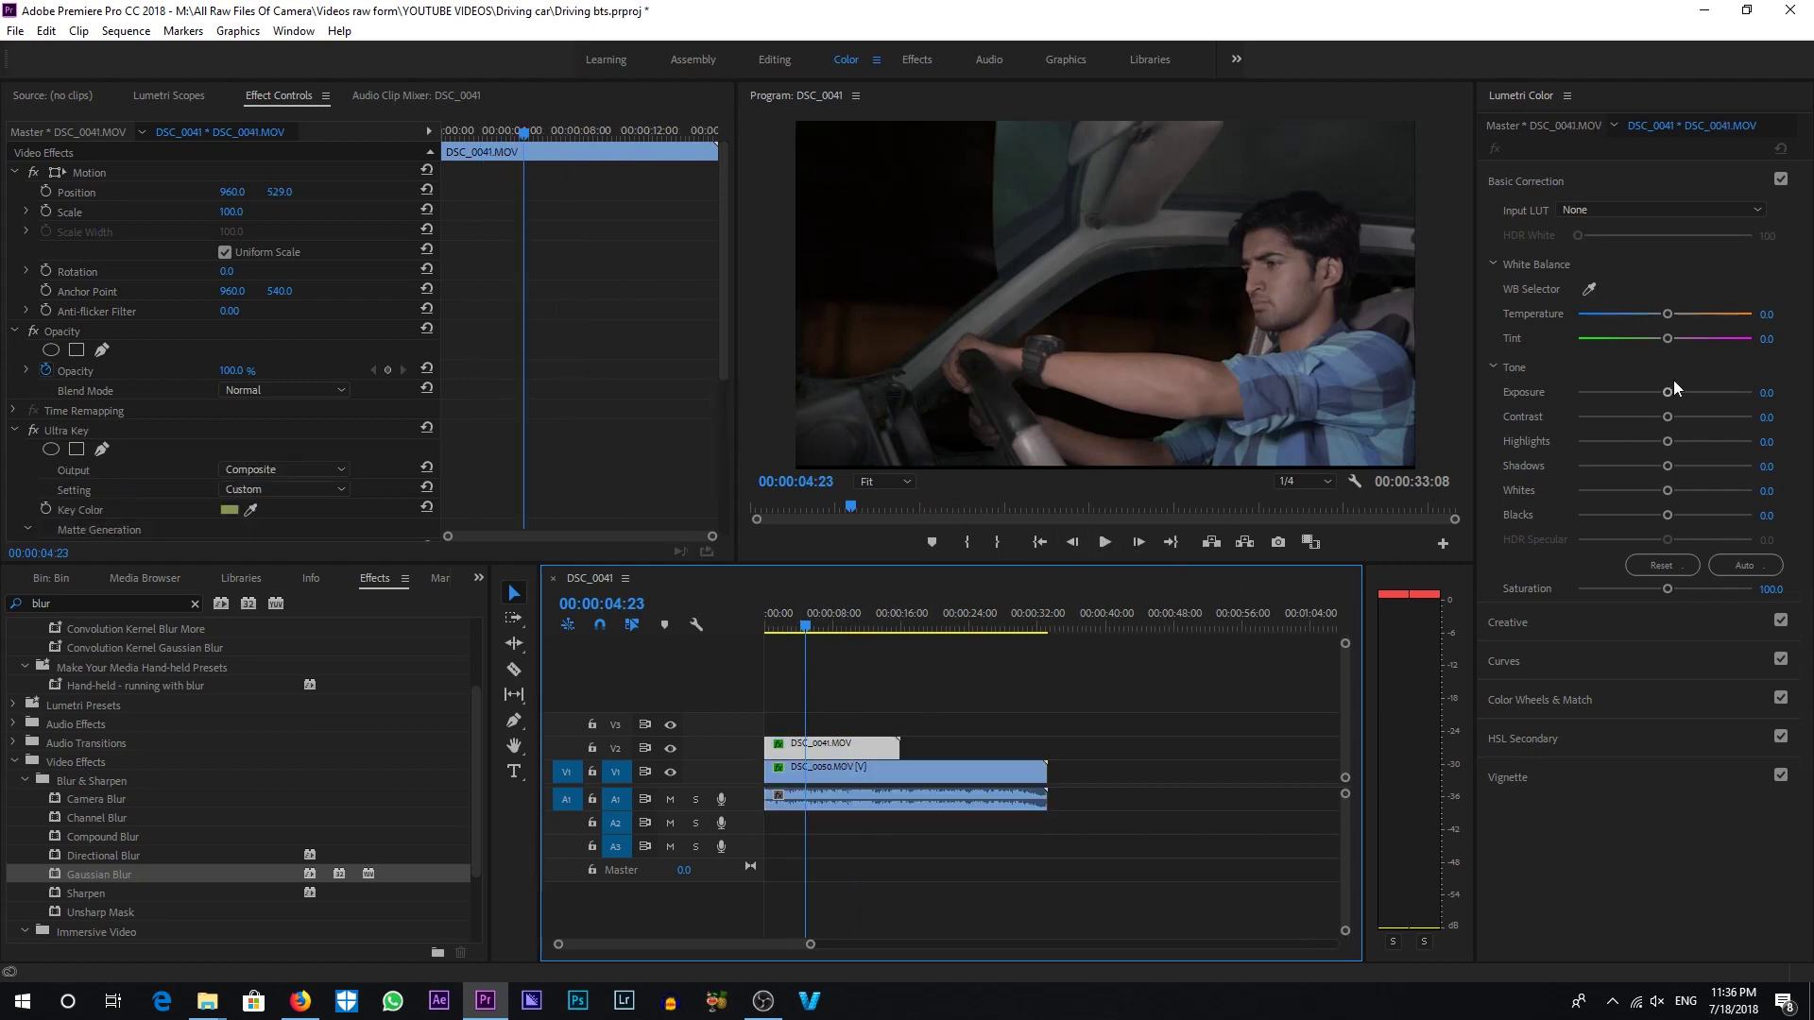
drag(1666, 398, 1652, 393)
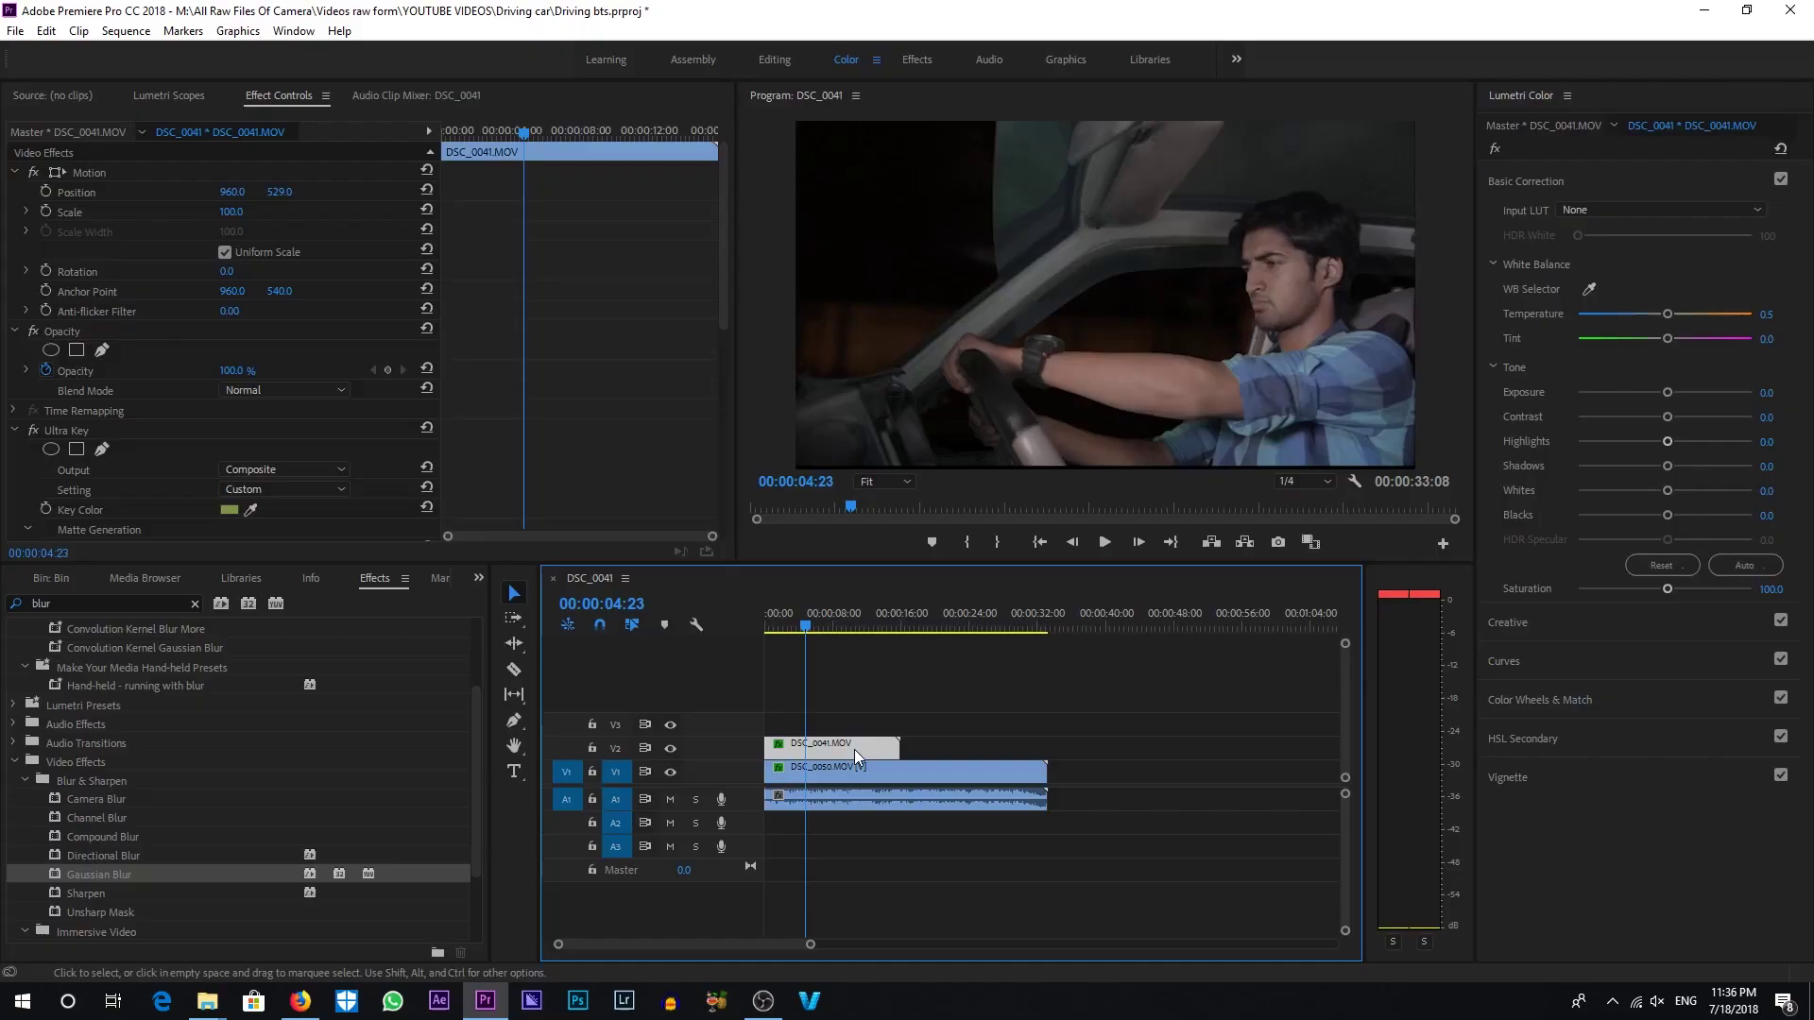
- Nest the keyed DSC_0041.MOV clip on V2 into its own sequence
right_click(830, 748)
click(876, 534)
click(855, 515)
- Set the nested clip's exposure to -0.5, temperature to -1.6, contrast to 14.6 and highlights to -23.2, and lower its shadows
drag(1668, 392, 1657, 394)
drag(1668, 314, 1657, 314)
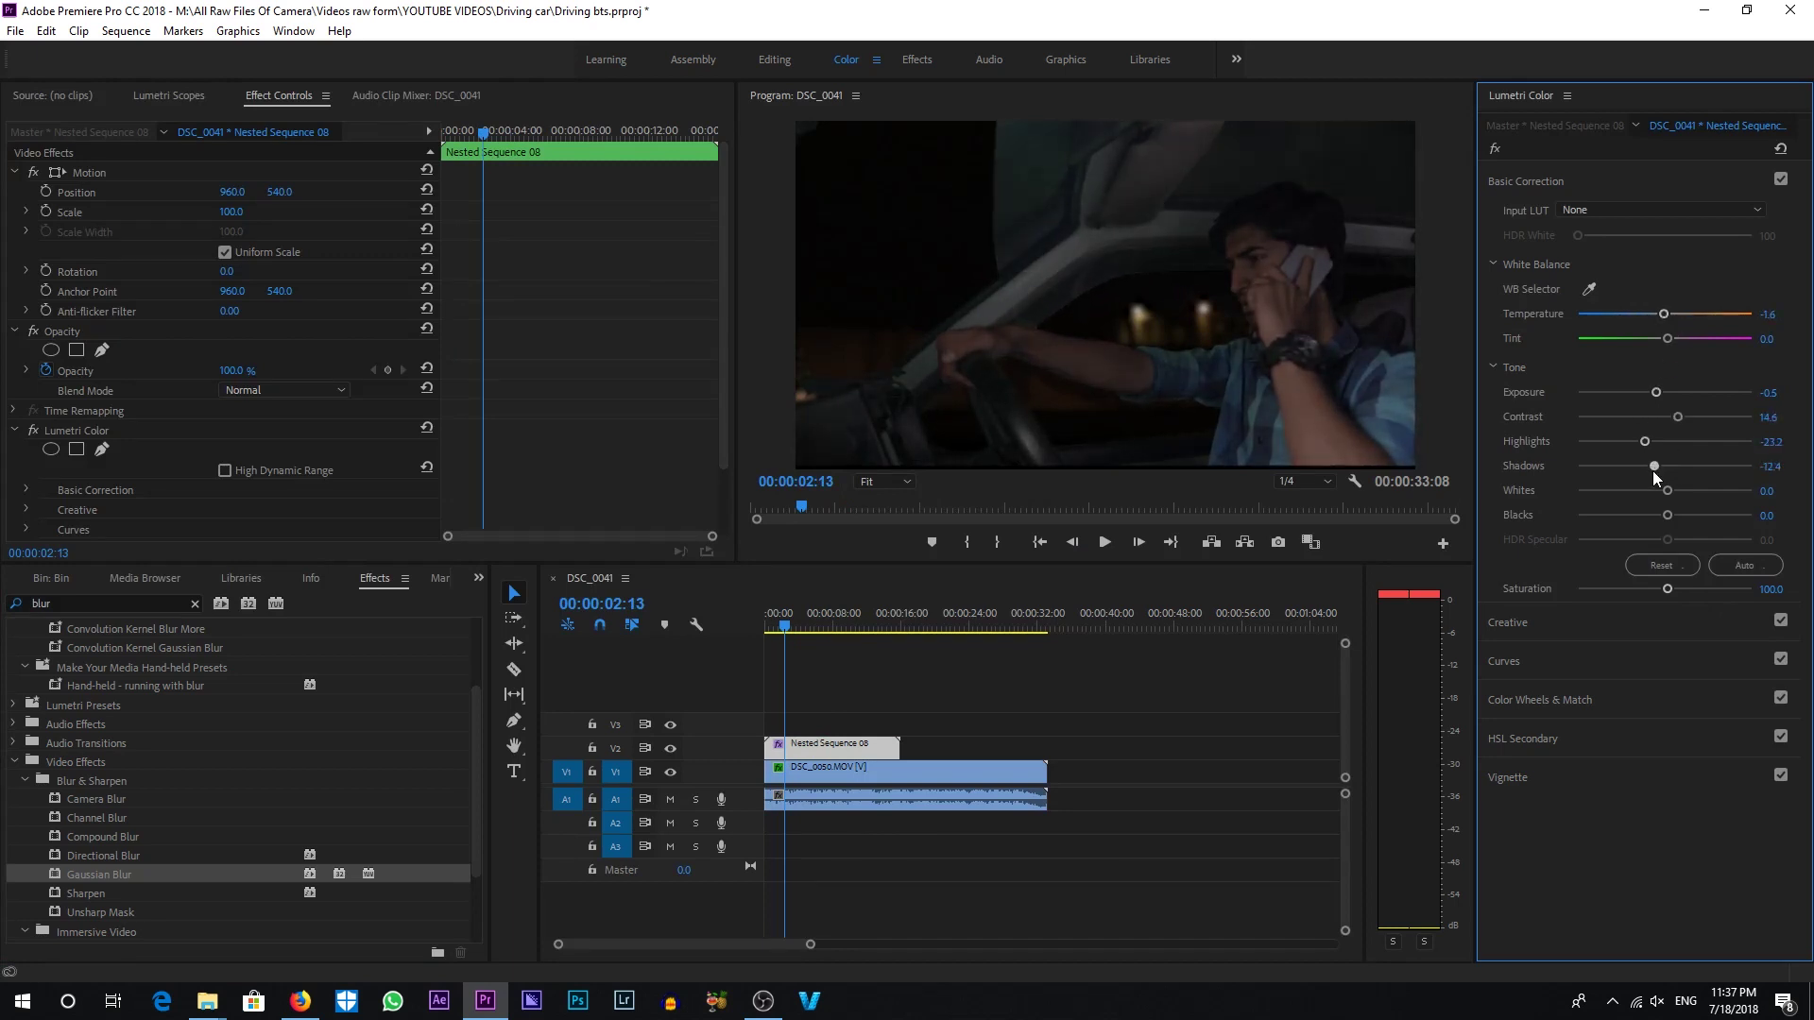
- Open the RGB curves for the nested clip
click(1525, 625)
click(1528, 743)
scroll(1540, 824, down, 1)
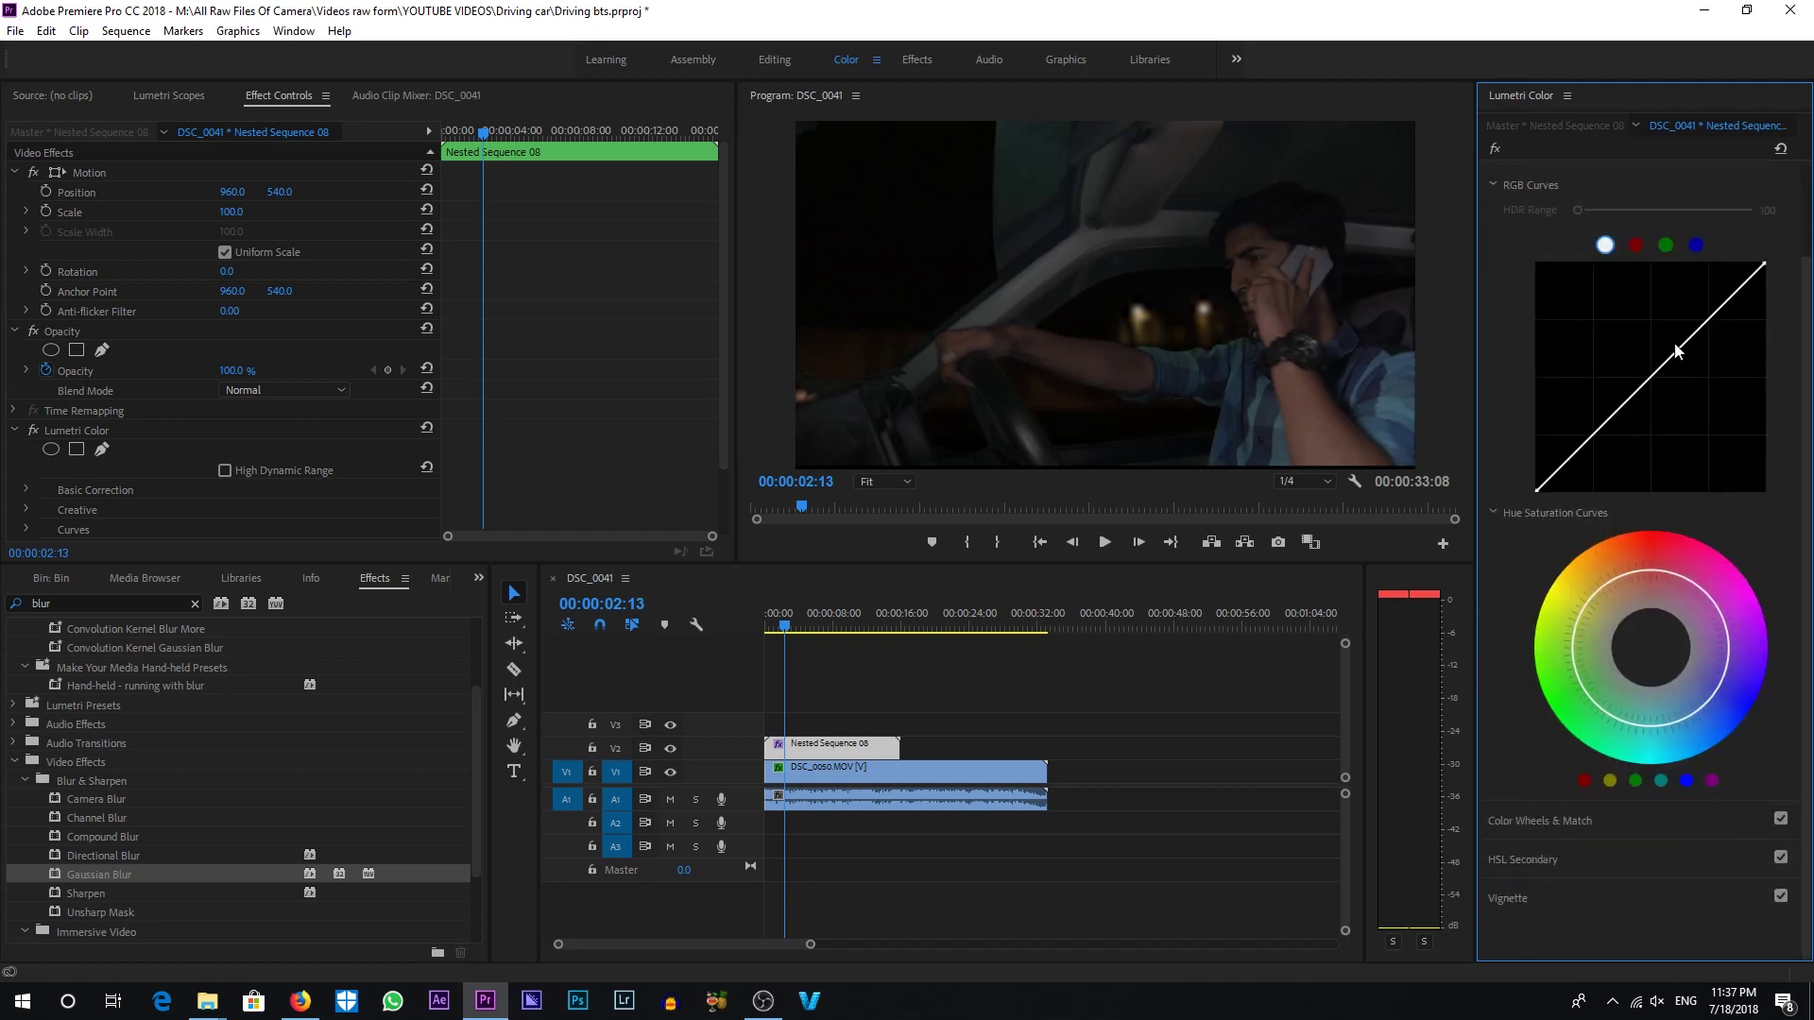
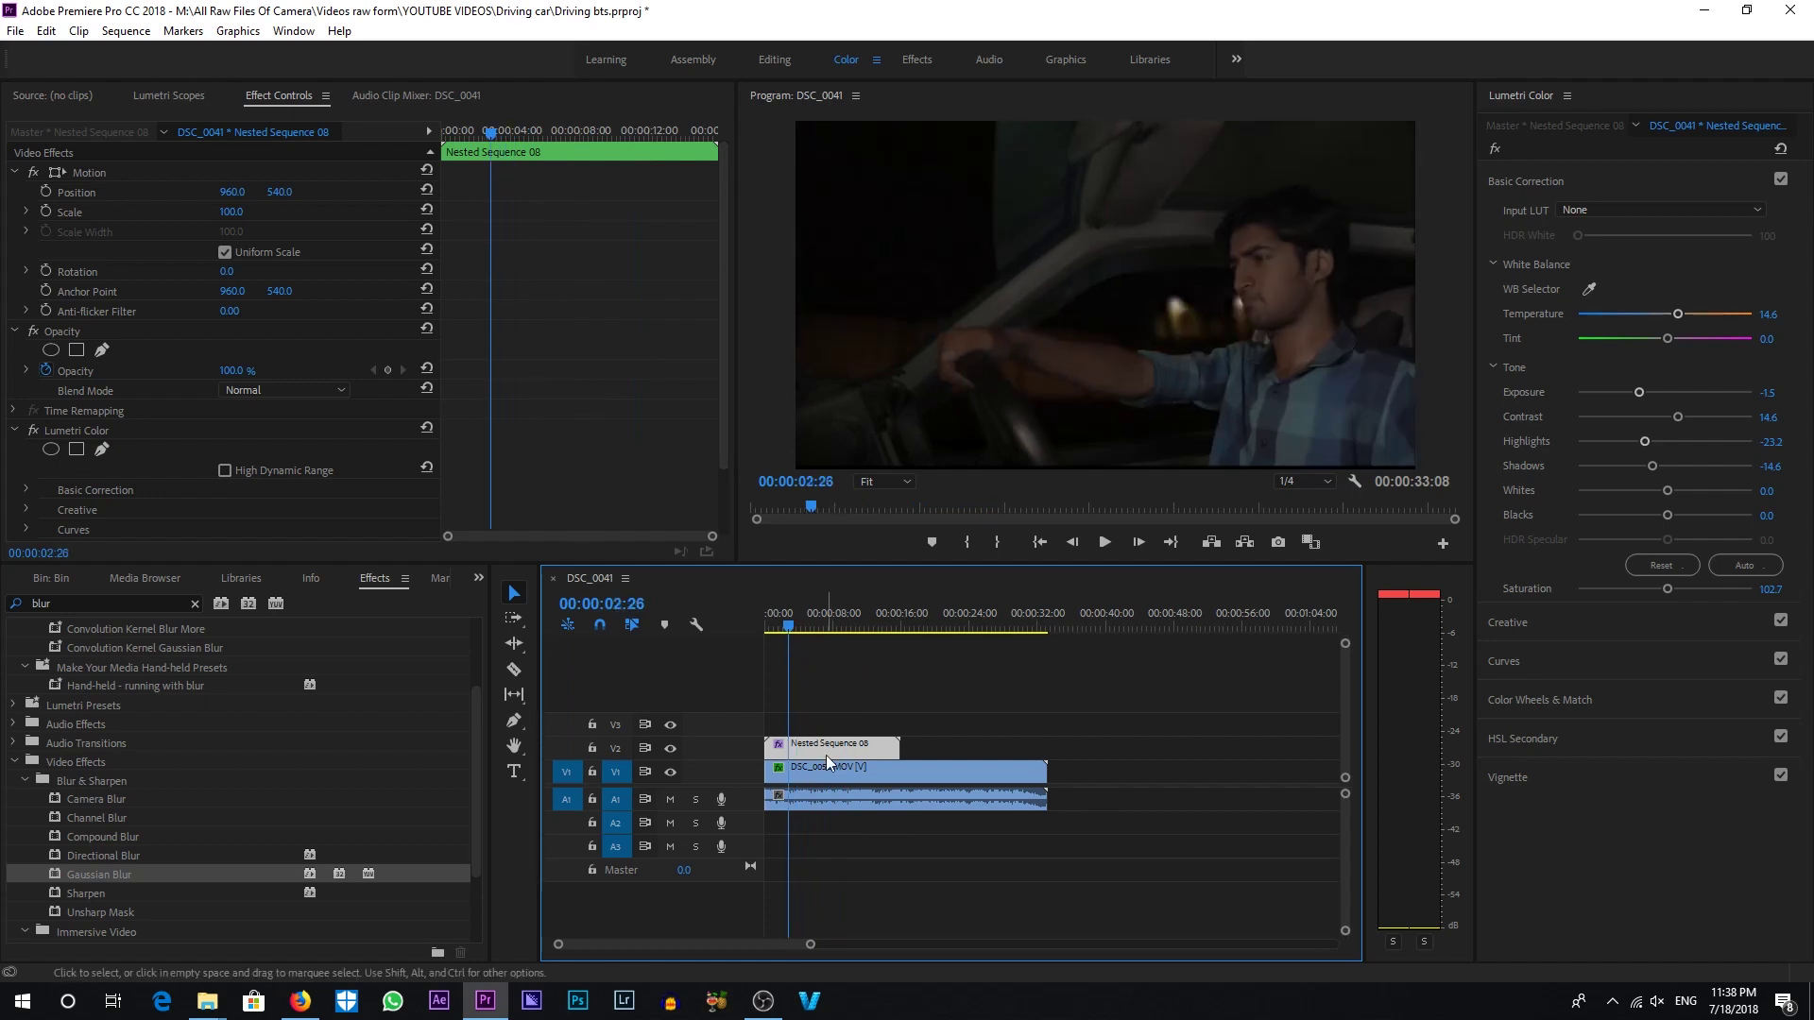
- Duplicate Nested Sequence 08 from V2 onto V3 and return the playhead to the start of the sequence
click(818, 746)
drag(829, 751, 825, 724)
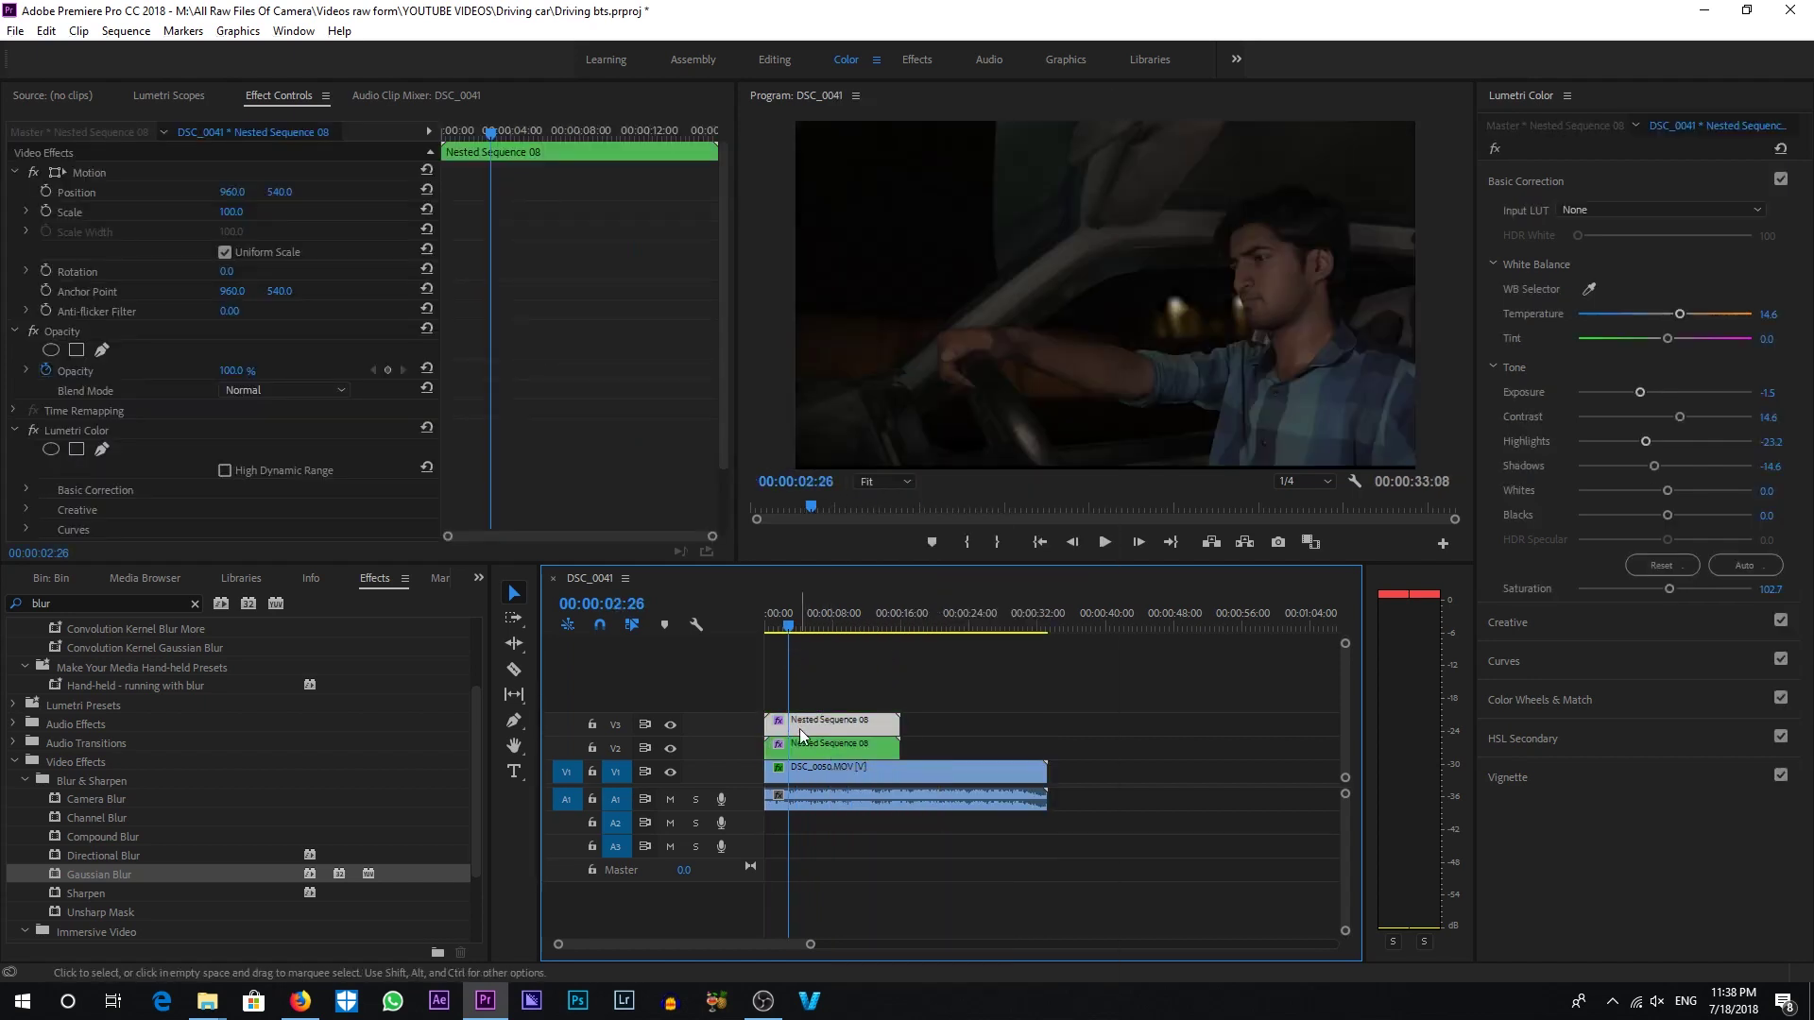
click(774, 631)
drag(774, 631, 764, 637)
- Draw a closed free-form opacity mask around the driver's eyes and eyebrows on the V3 copy
click(102, 350)
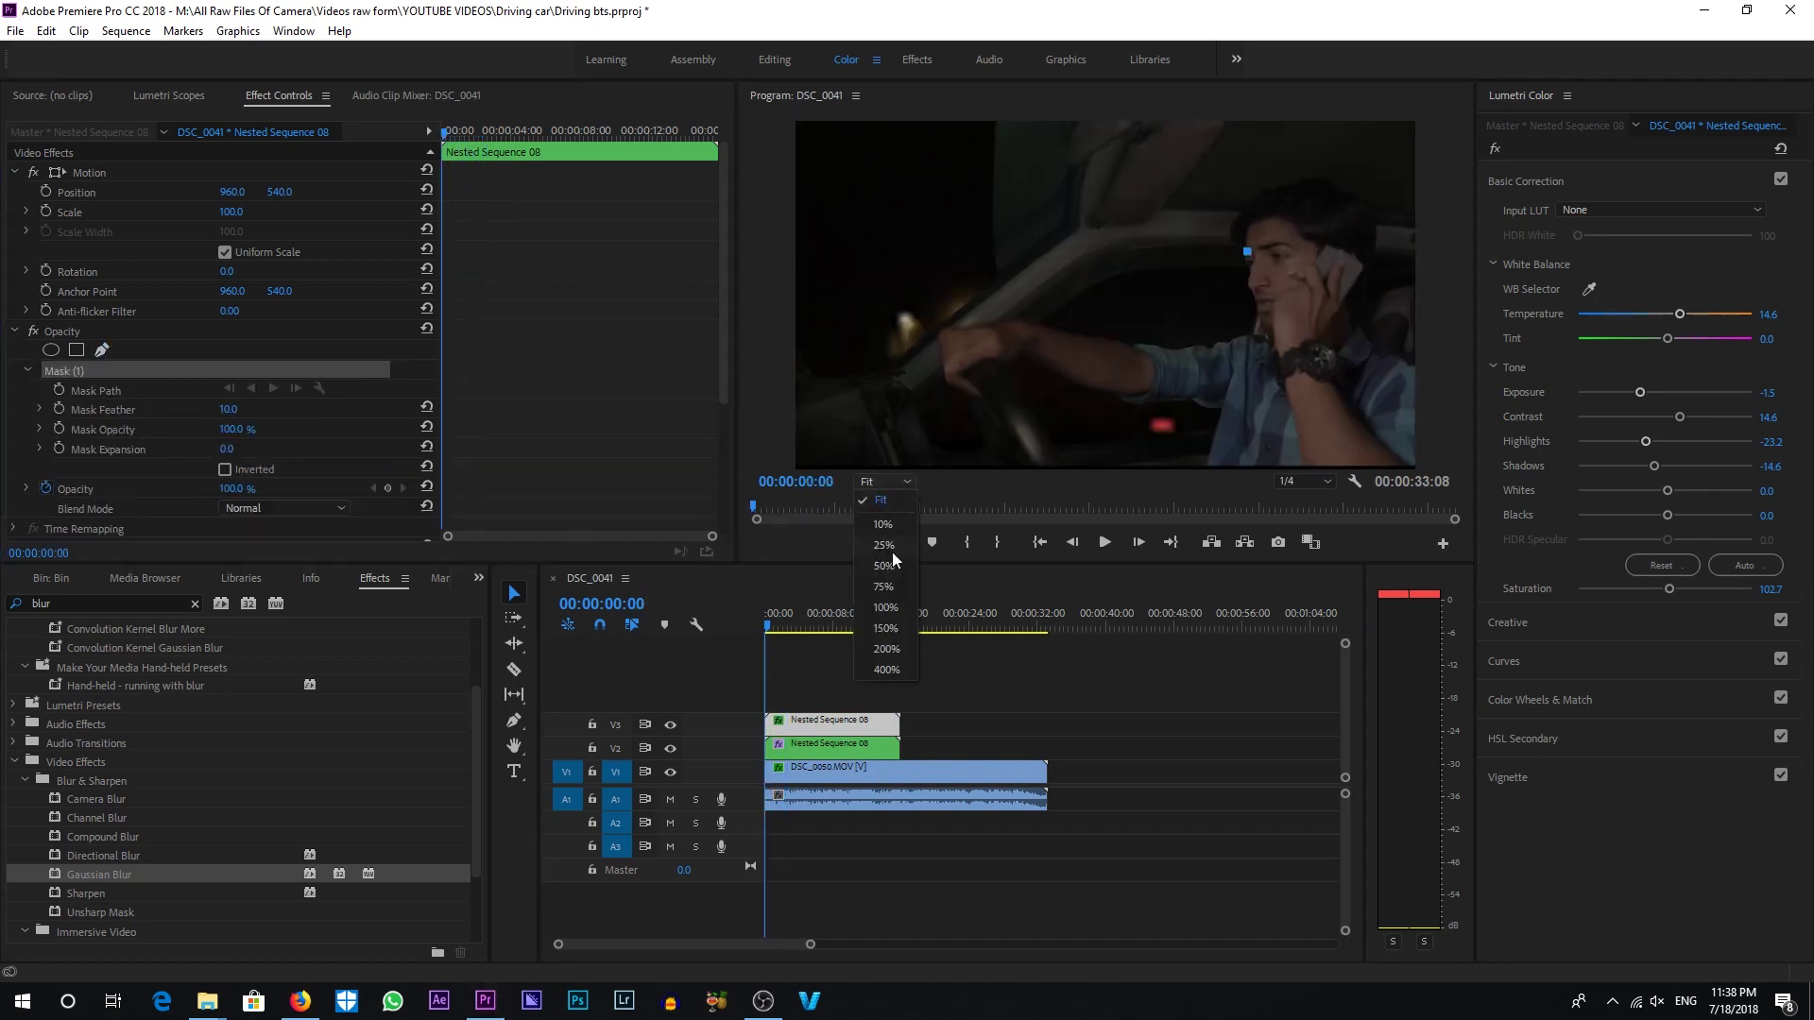
click(885, 607)
drag(1134, 463, 1310, 479)
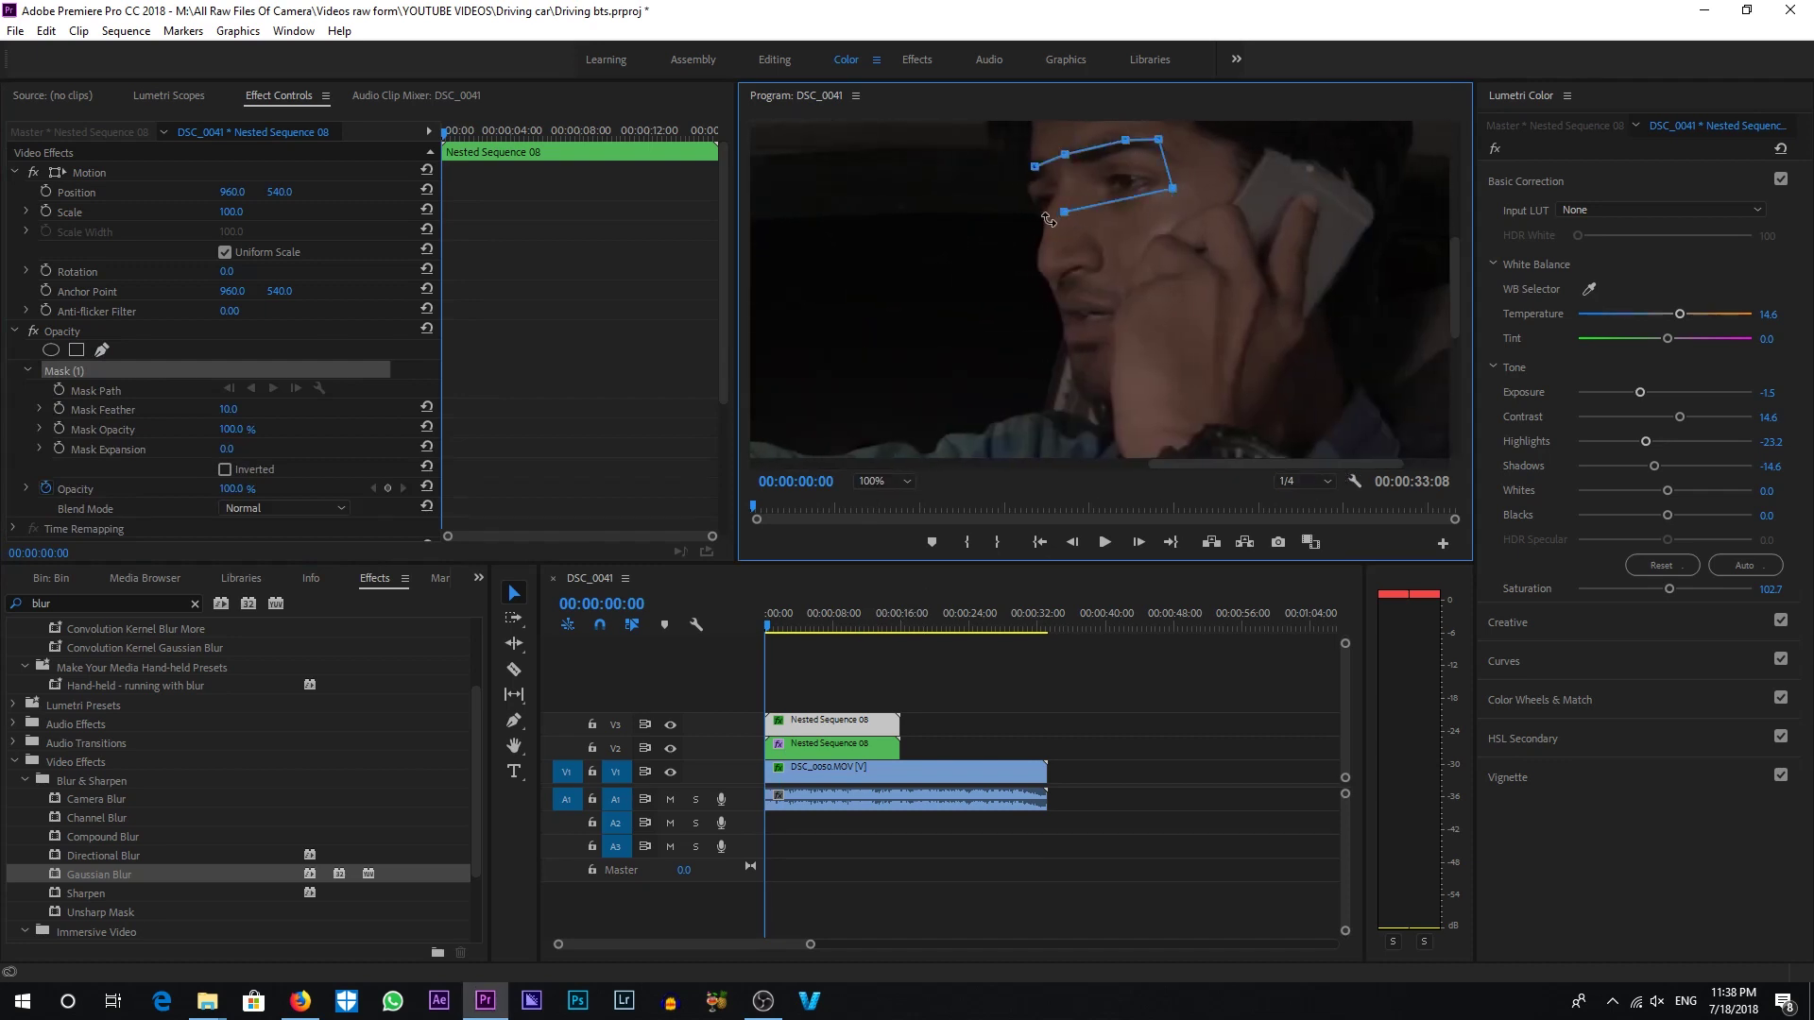
click(885, 627)
drag(1076, 461, 1296, 470)
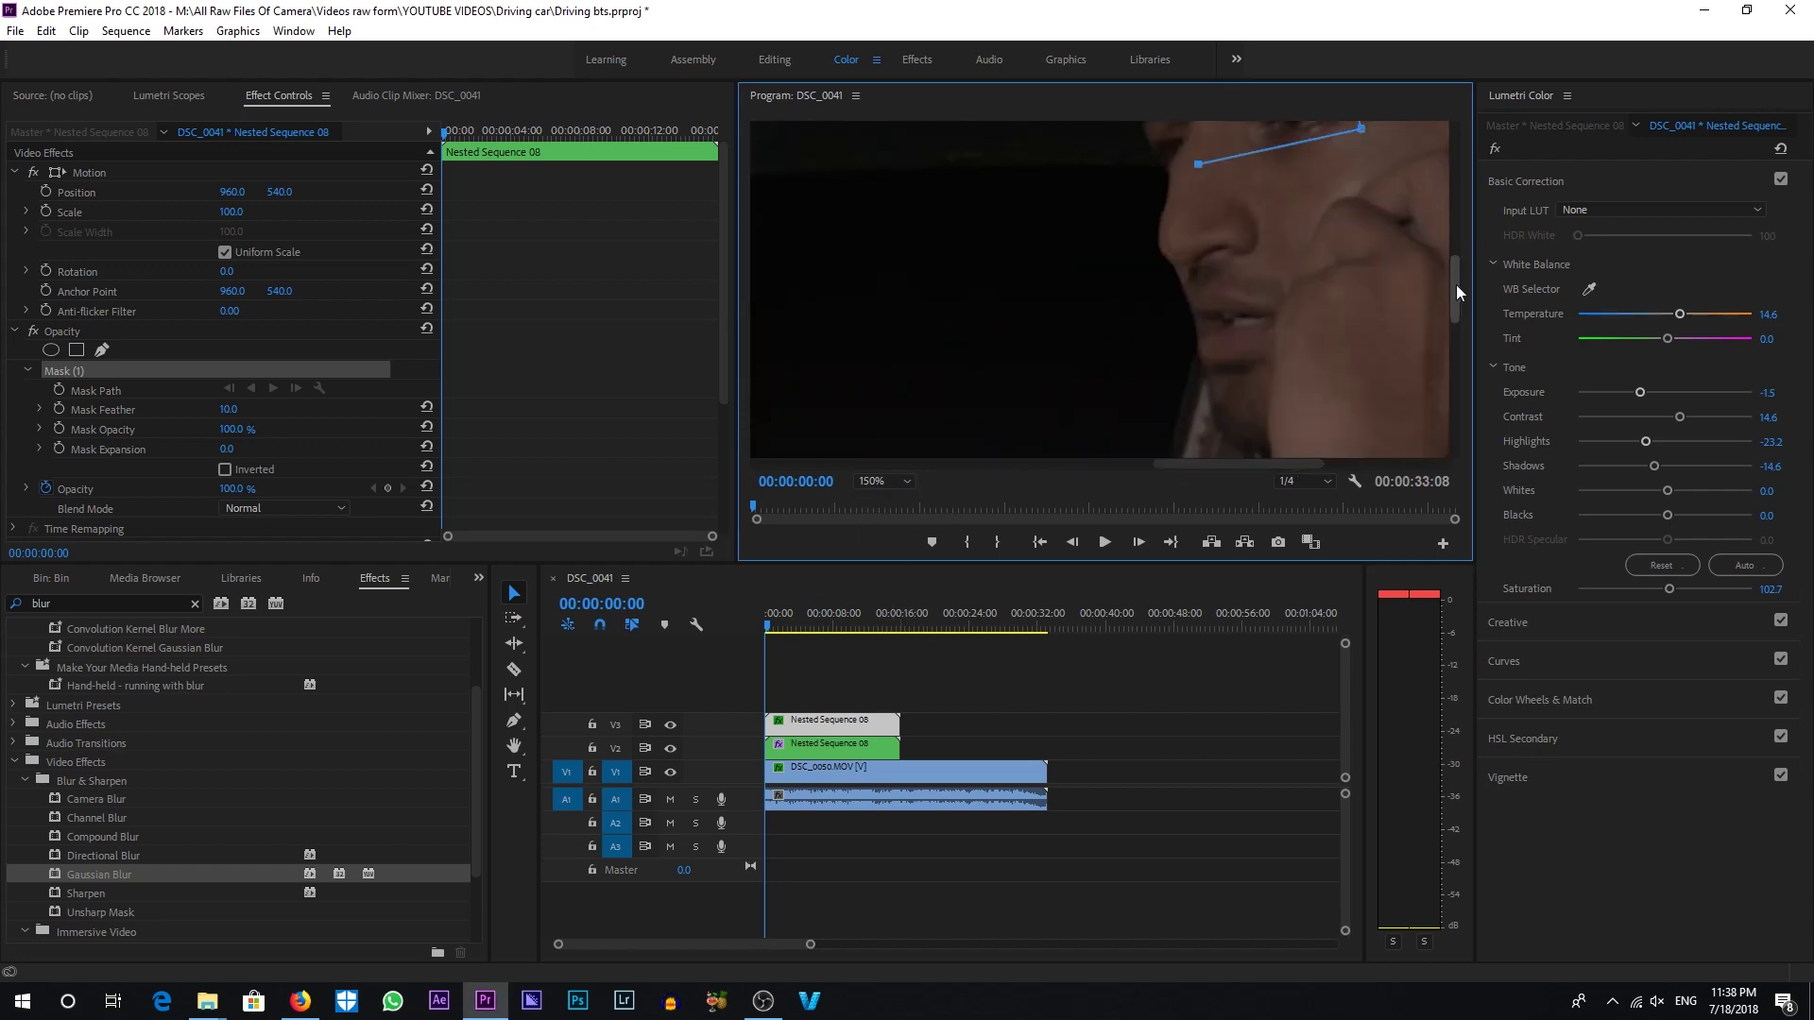
drag(1455, 286, 1455, 247)
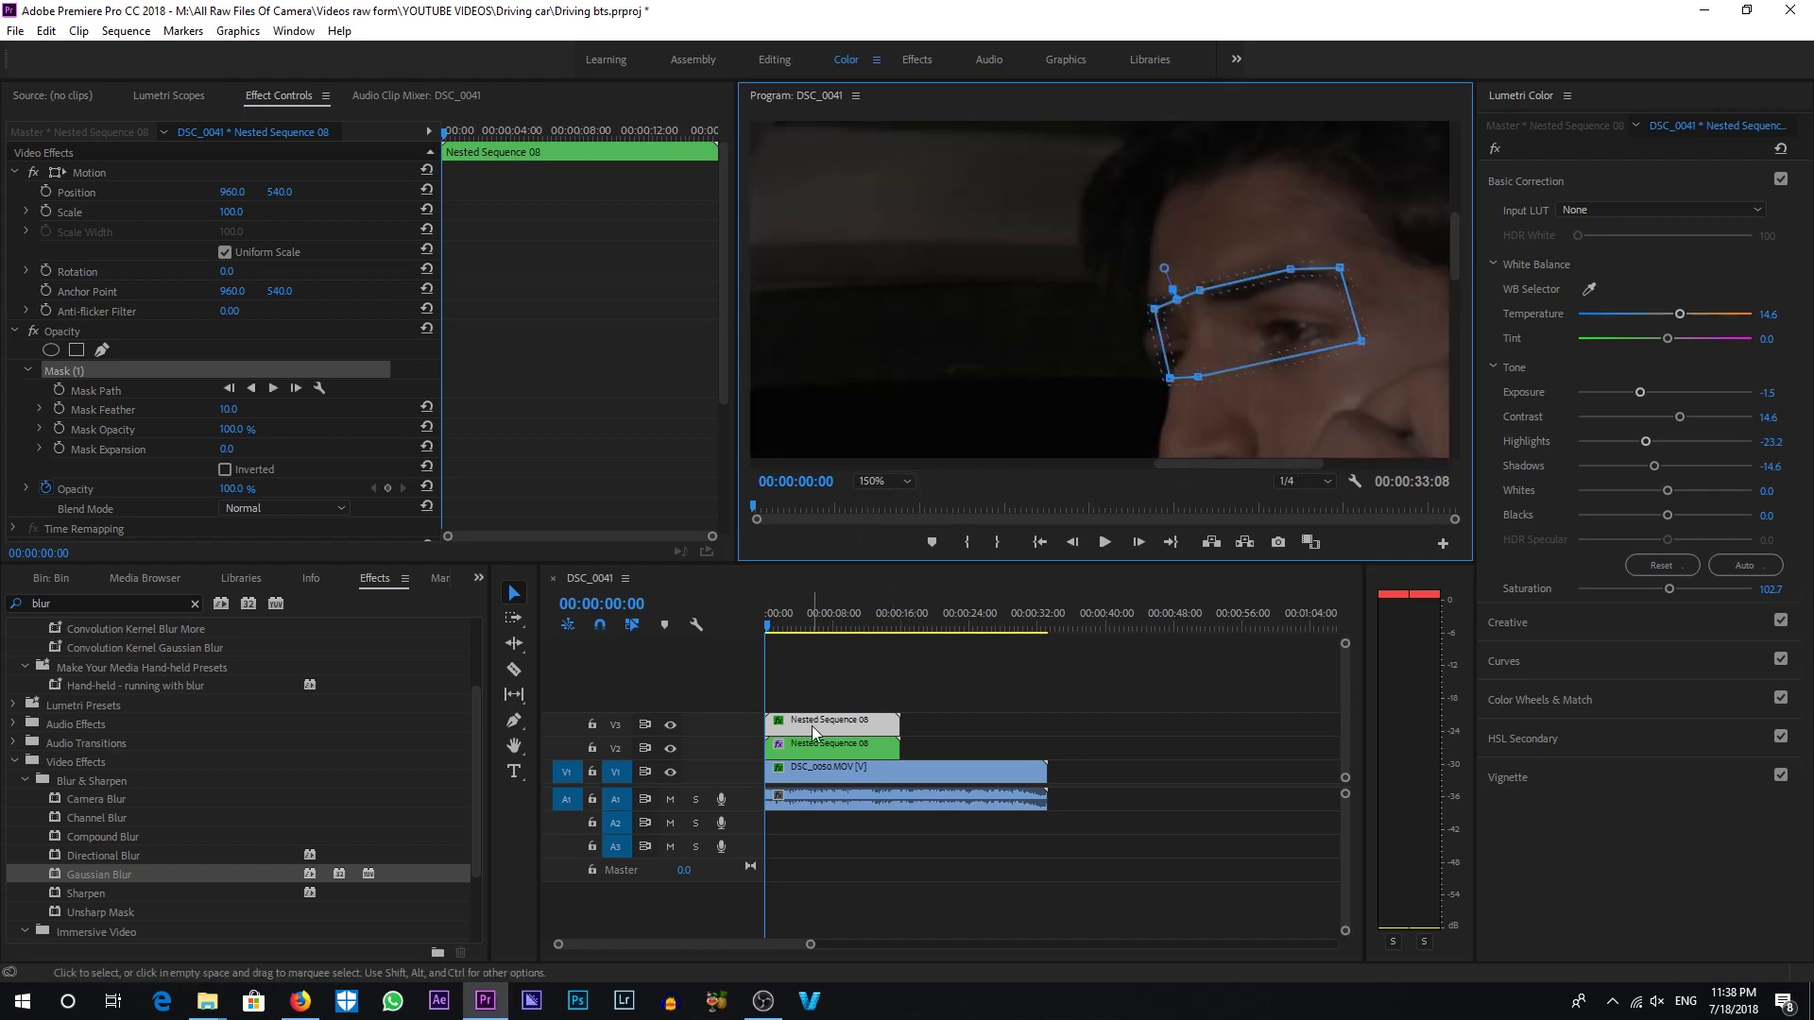
- Set the V3 copy's exposure to 0.6 and its mask feather to 46, and fit the full frame in view
drag(1659, 395, 1676, 395)
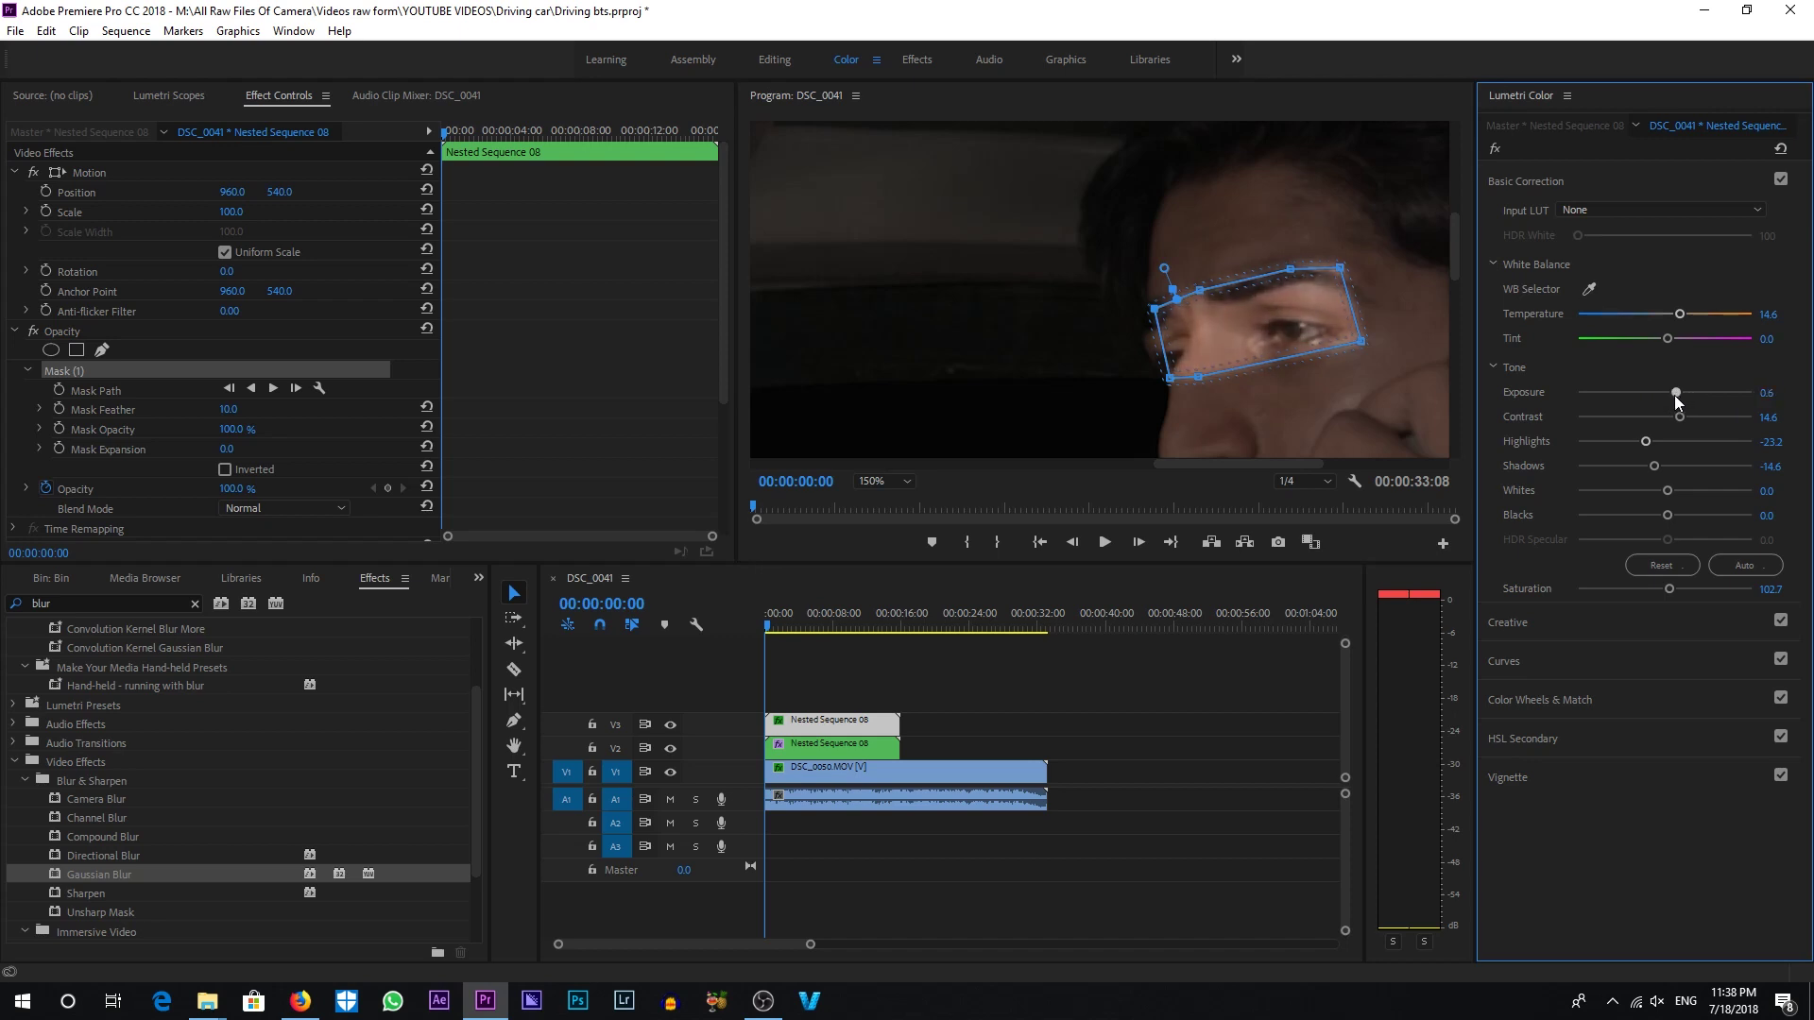
drag(229, 409, 262, 409)
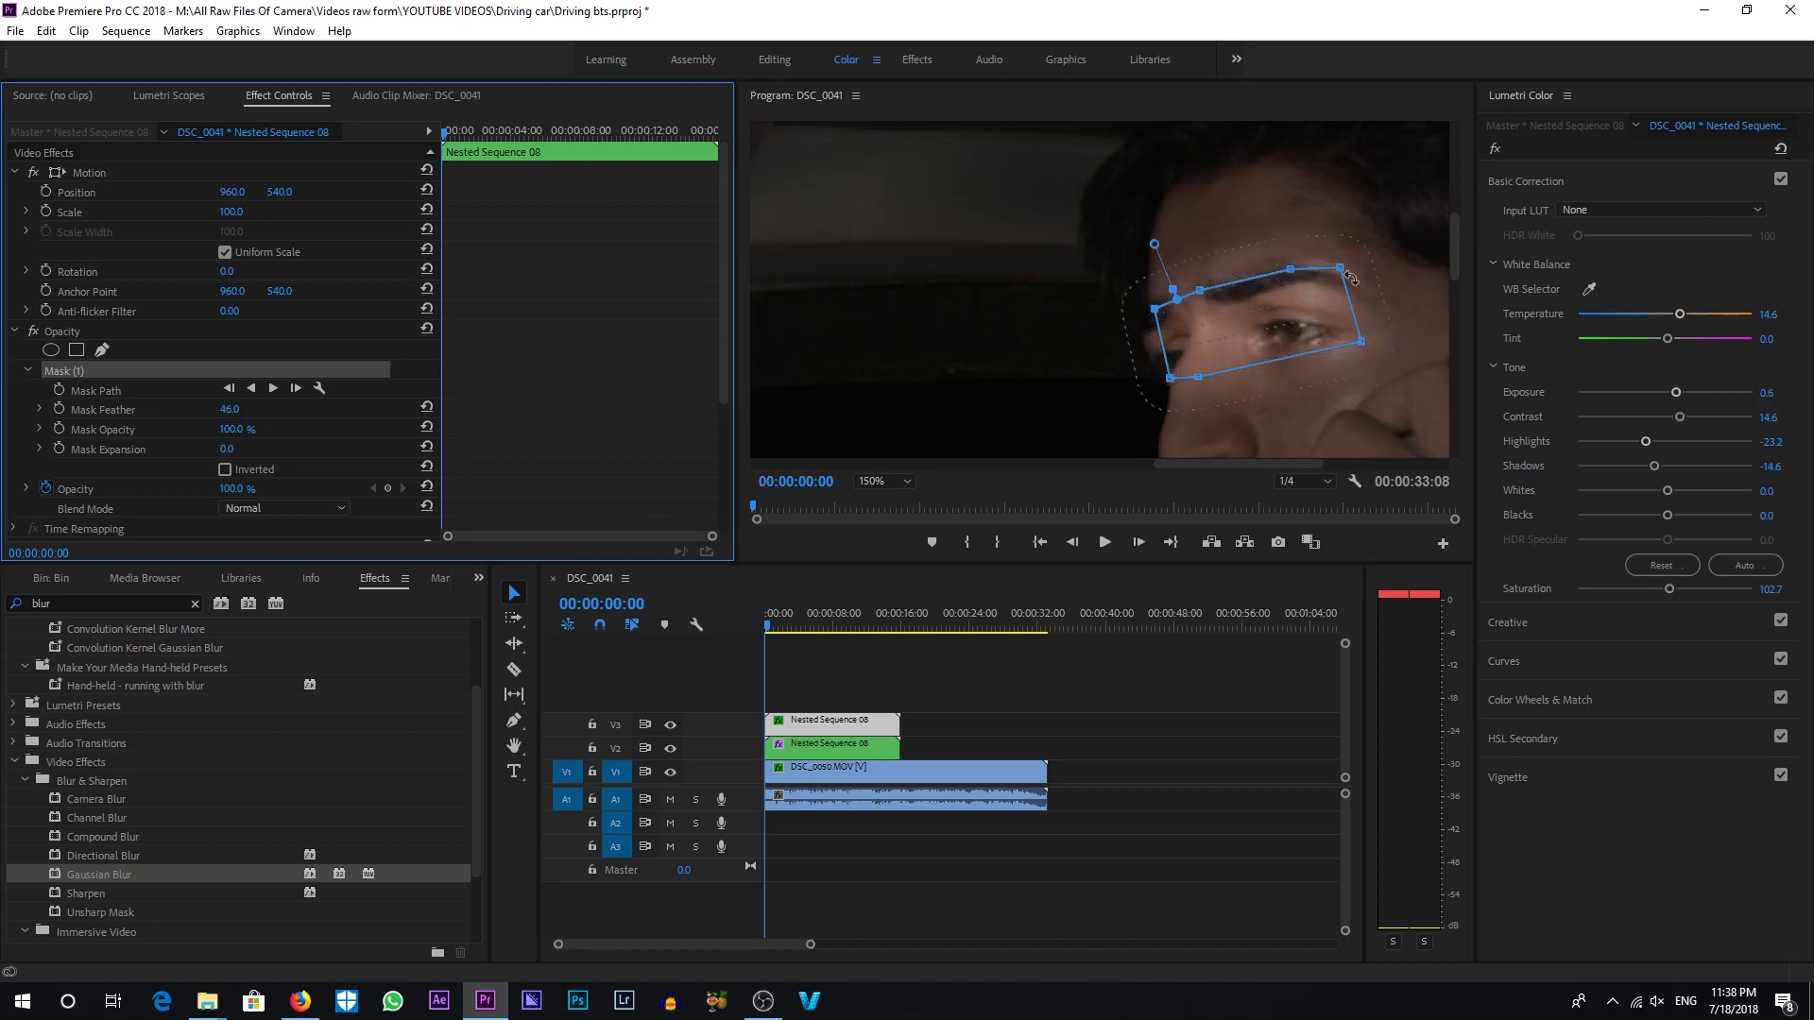
click(891, 510)
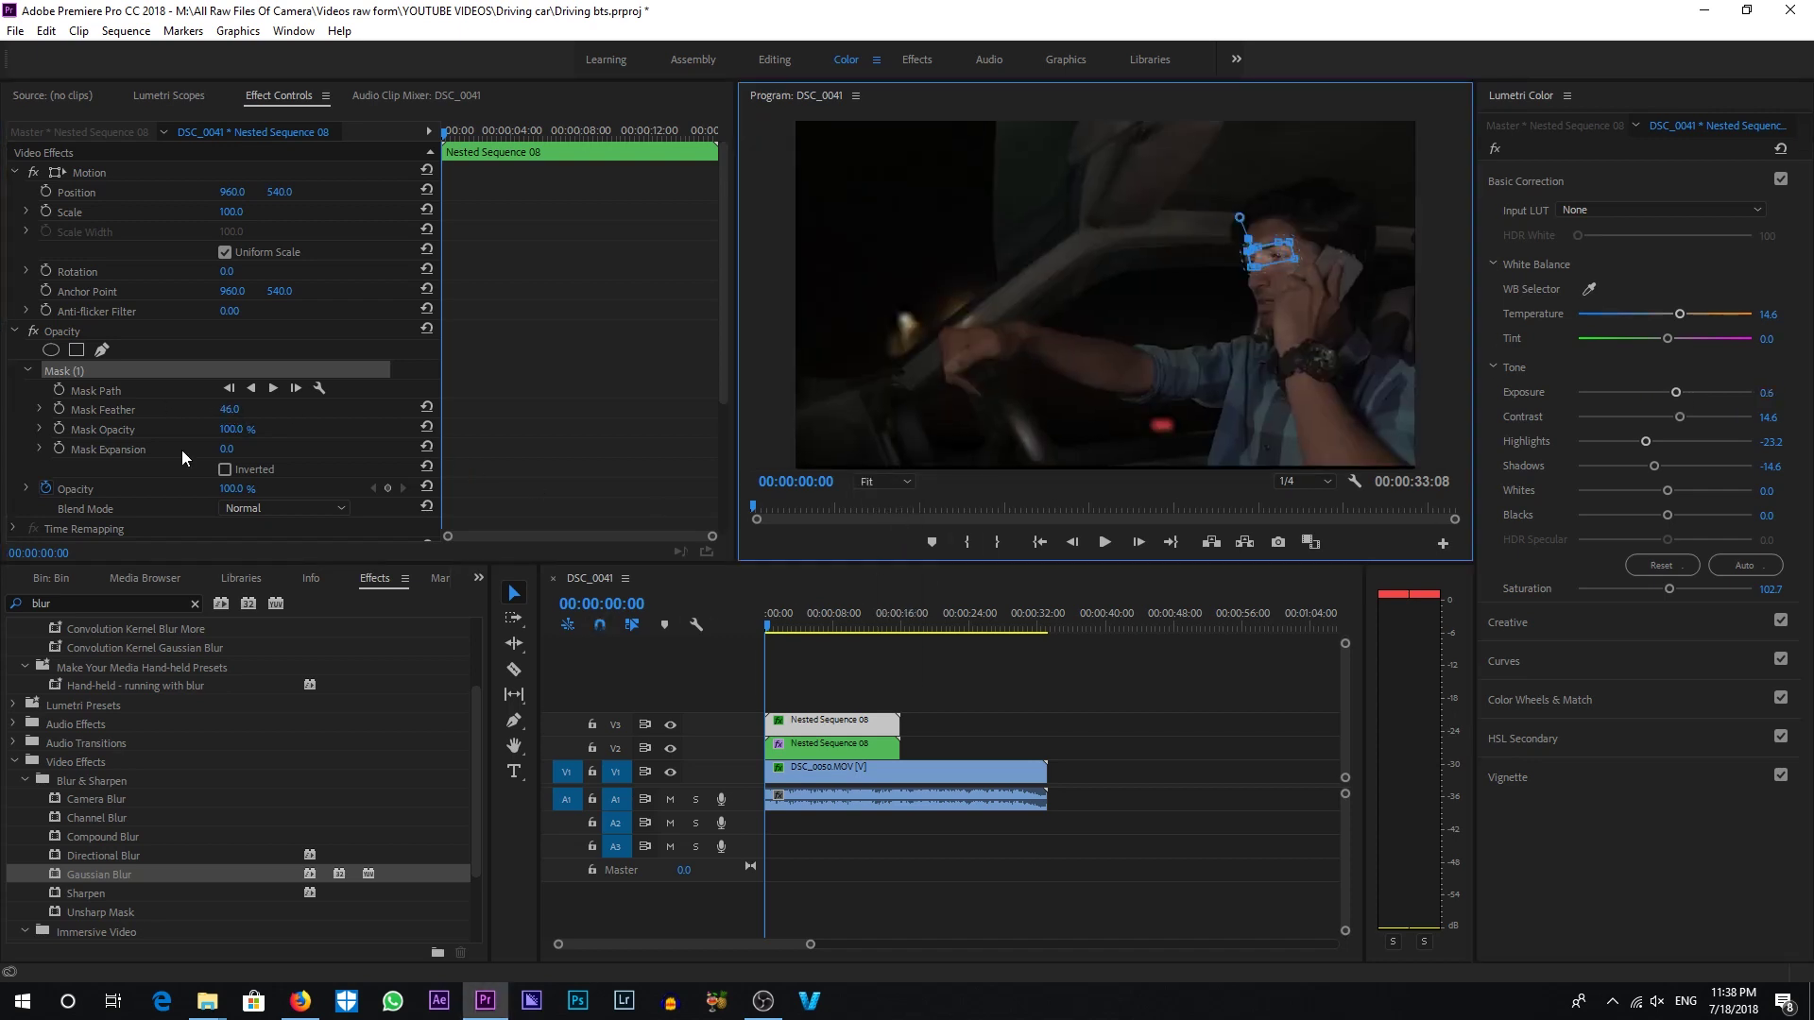
- Keyframe the eye mask's opacity from the sequence start to 00:00:01:01, alternating between 0% and higher values to flicker the light
click(59, 429)
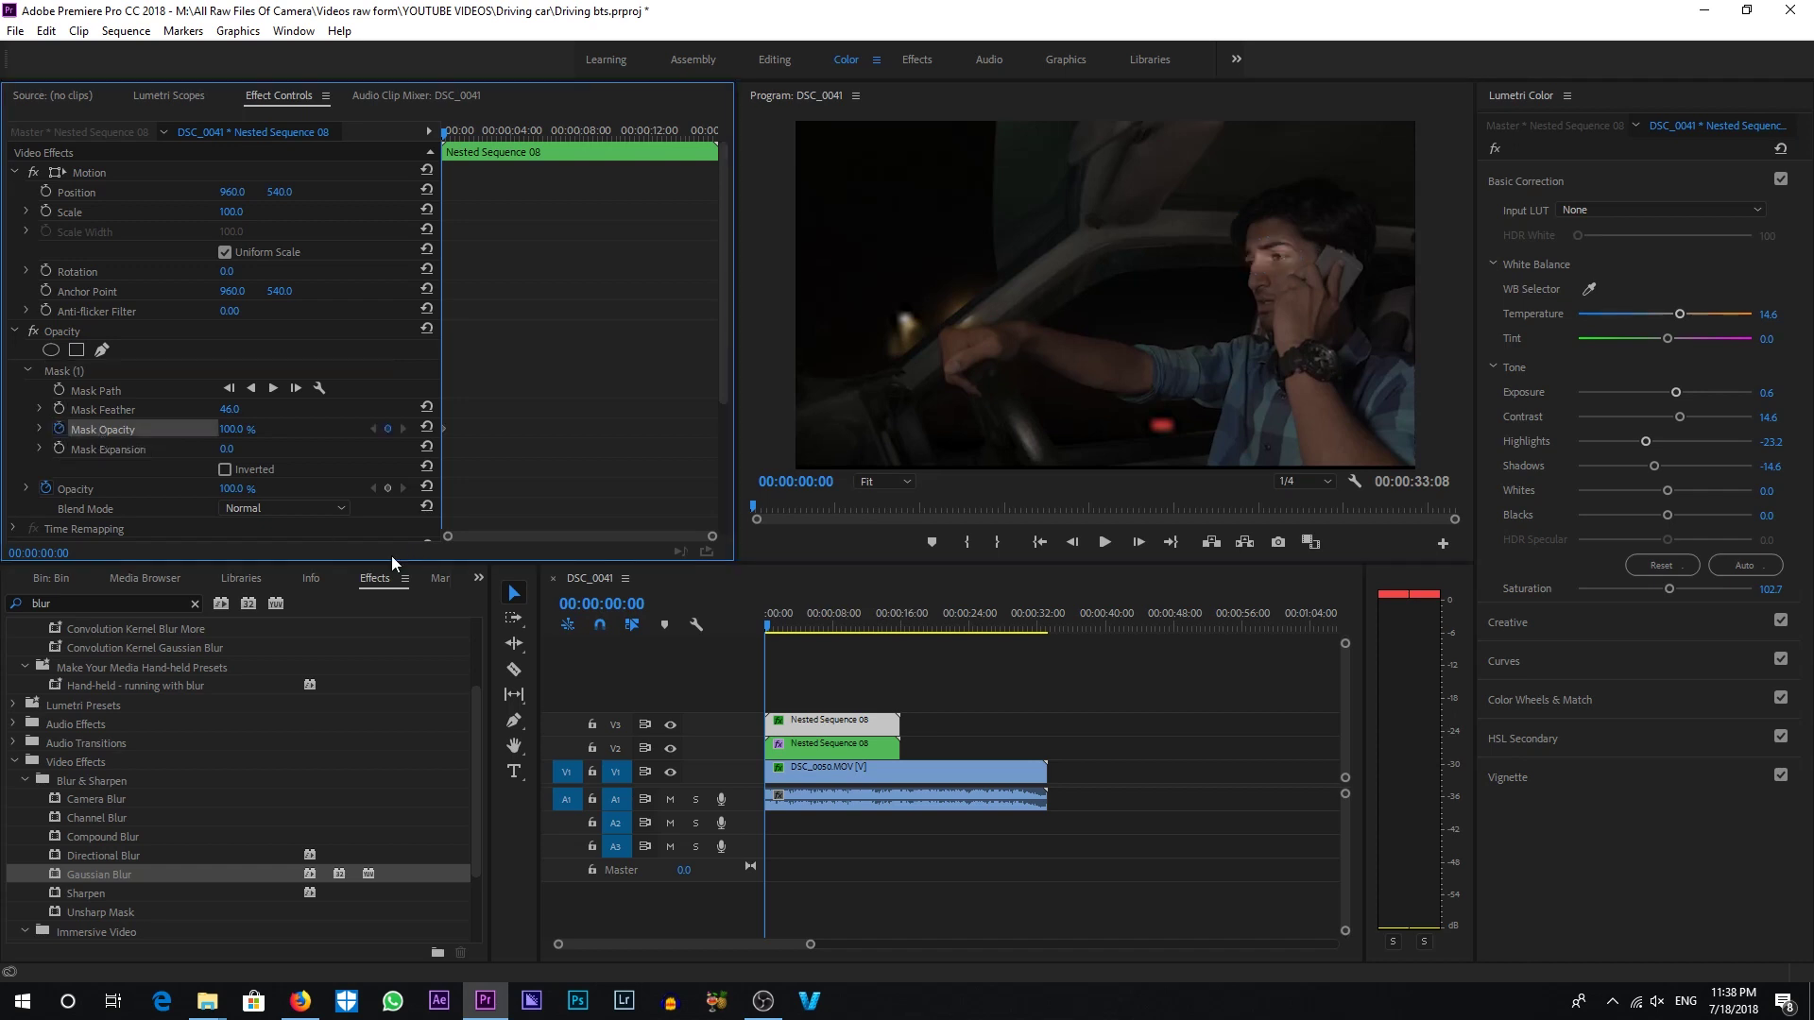
drag(237, 431, 158, 431)
click(782, 641)
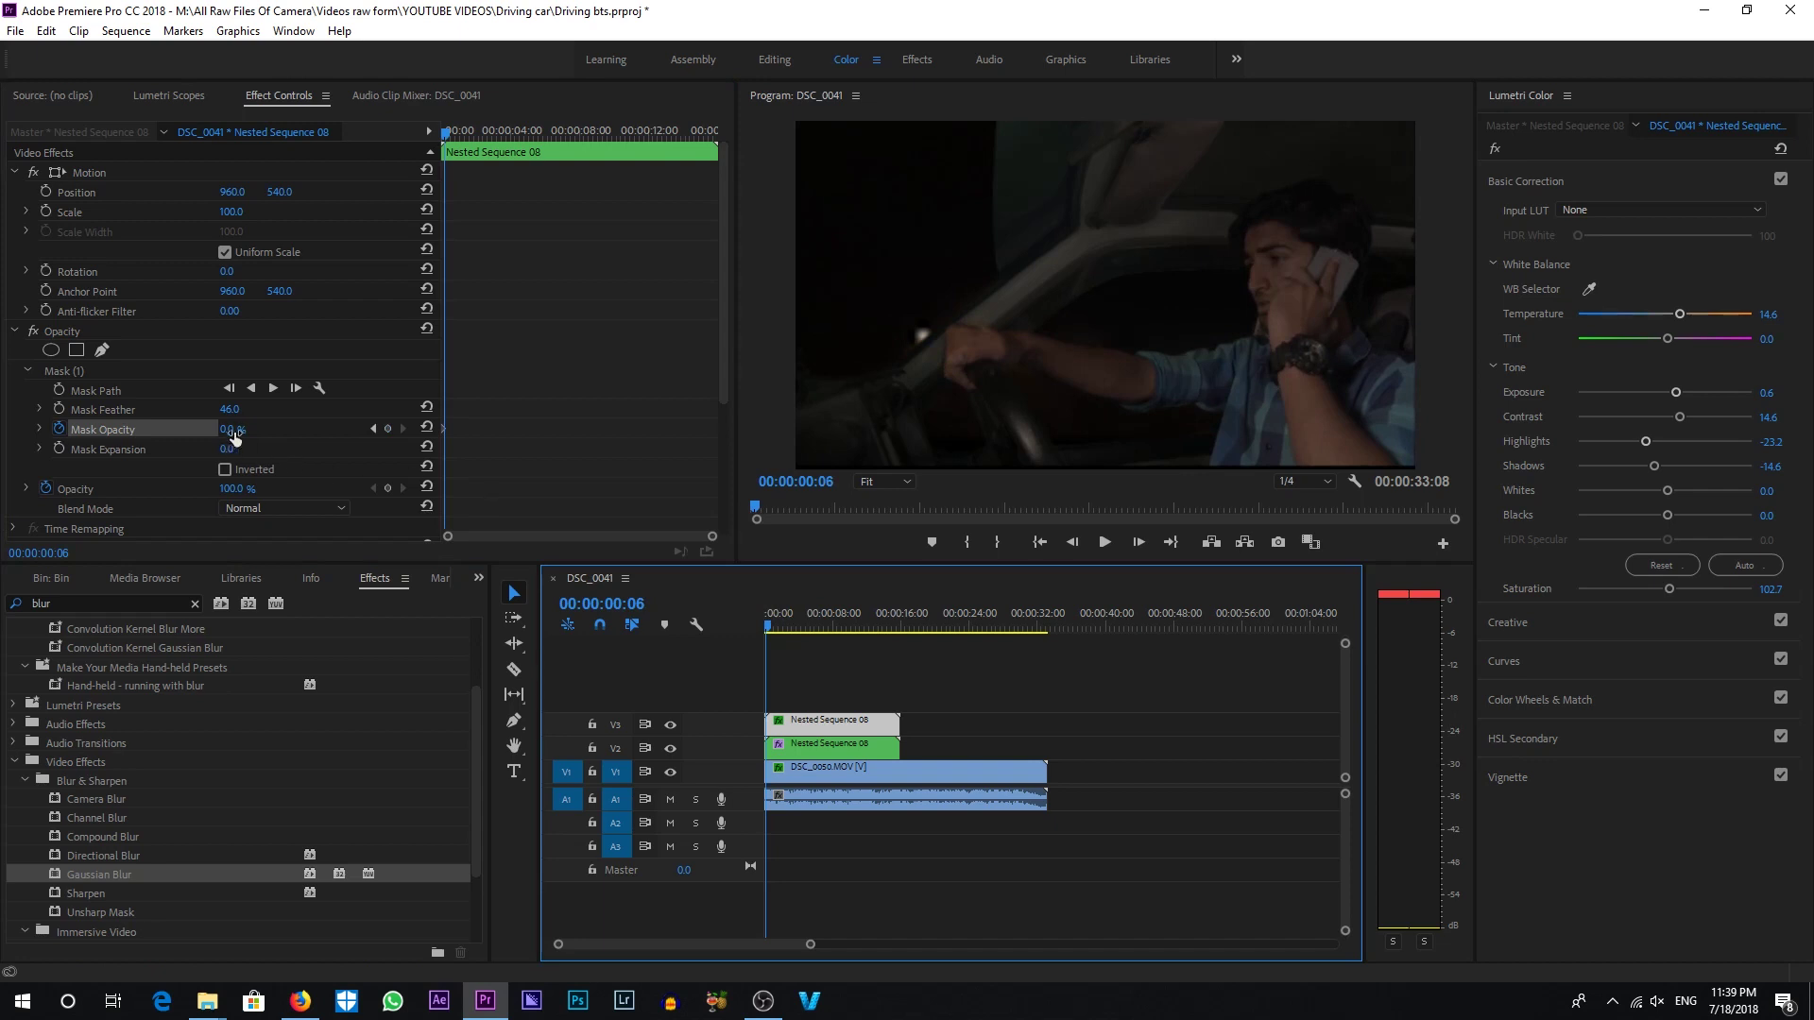
drag(232, 430, 175, 432)
key(Right)
key(Right)
key(Right)
key(Right)
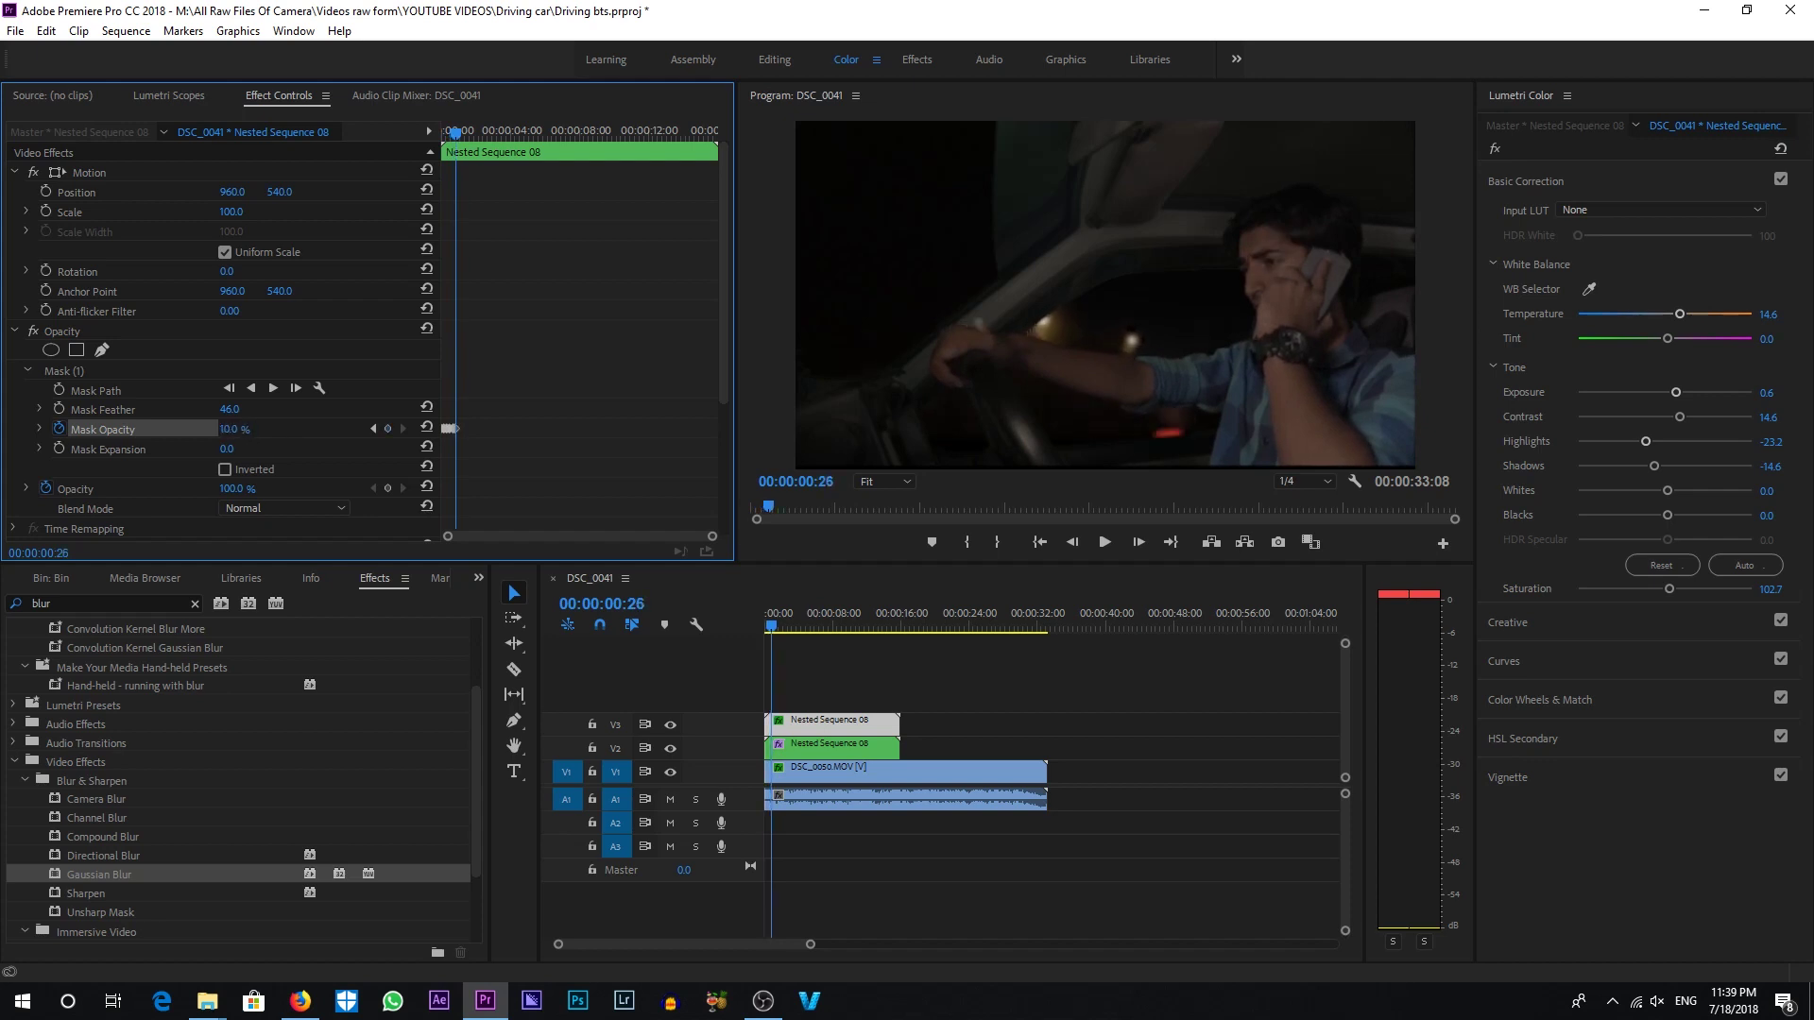
drag(228, 430, 240, 430)
key(Right)
key(Right)
key(Right)
key(Right)
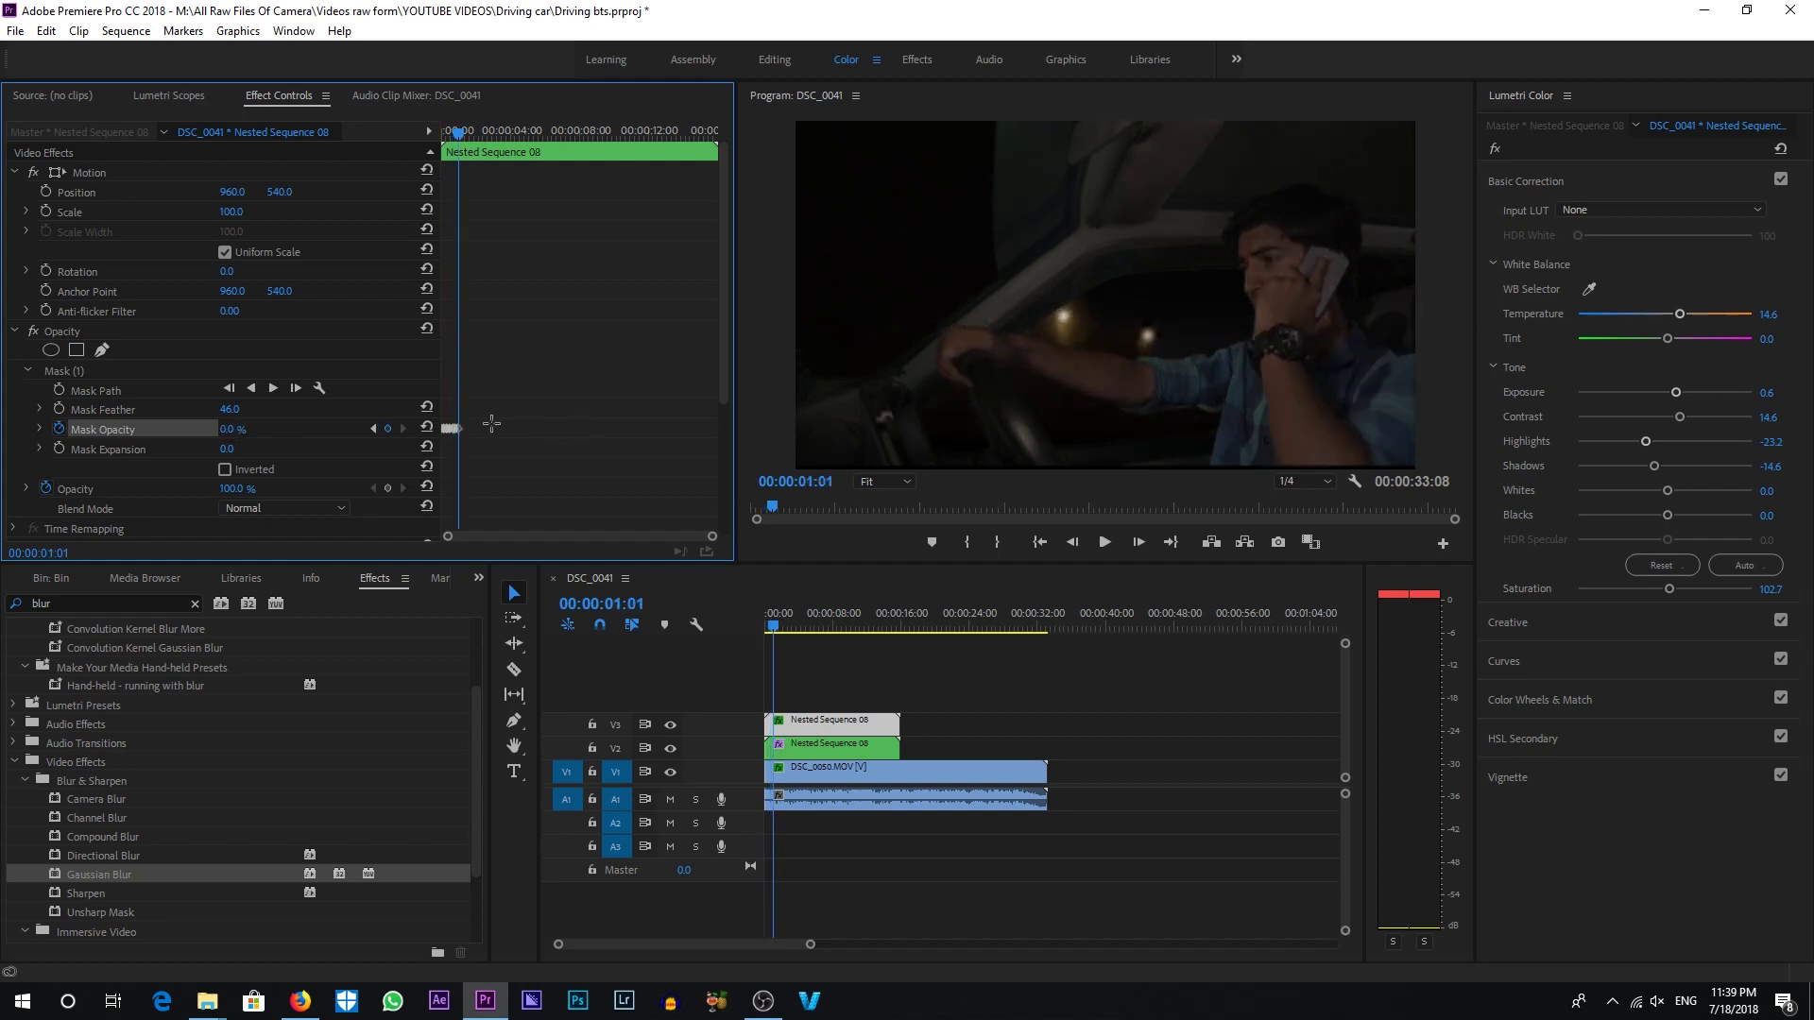
- Repeat the mask opacity keyframes along the V3 clip to about 00:00:05:15 and play back the flicker
drag(454, 428, 475, 433)
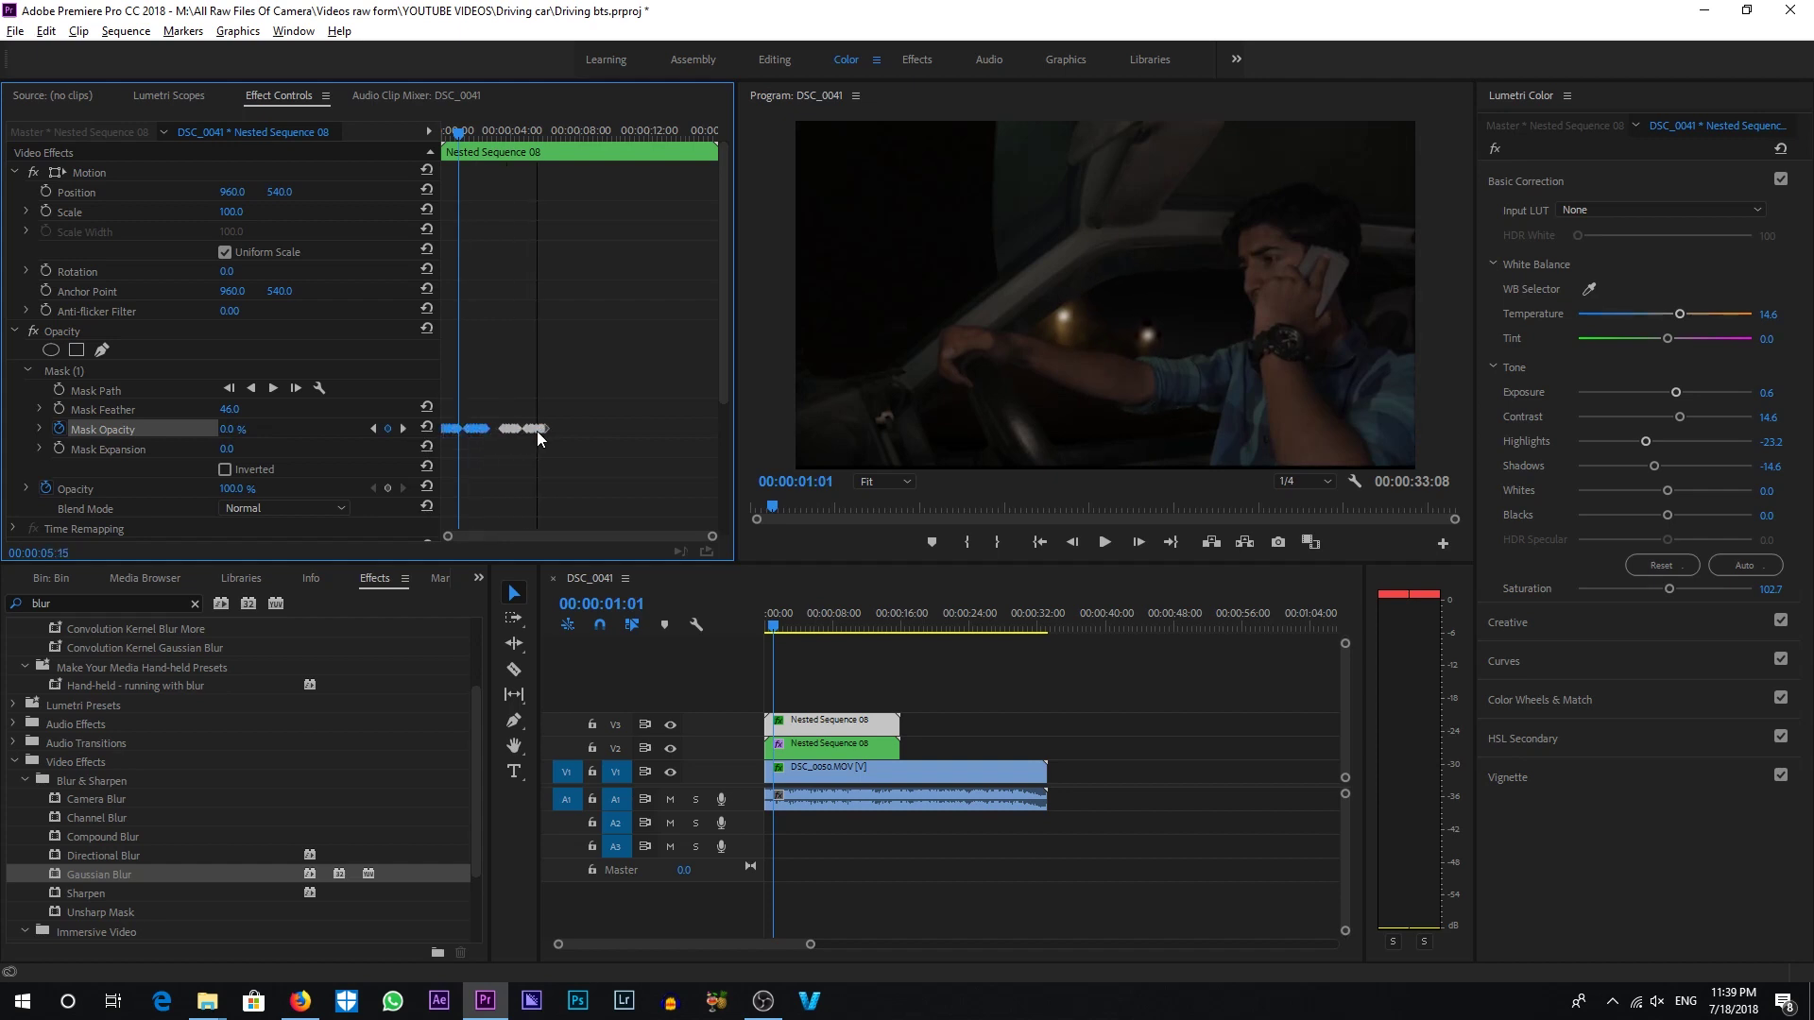
click(761, 629)
key(space)
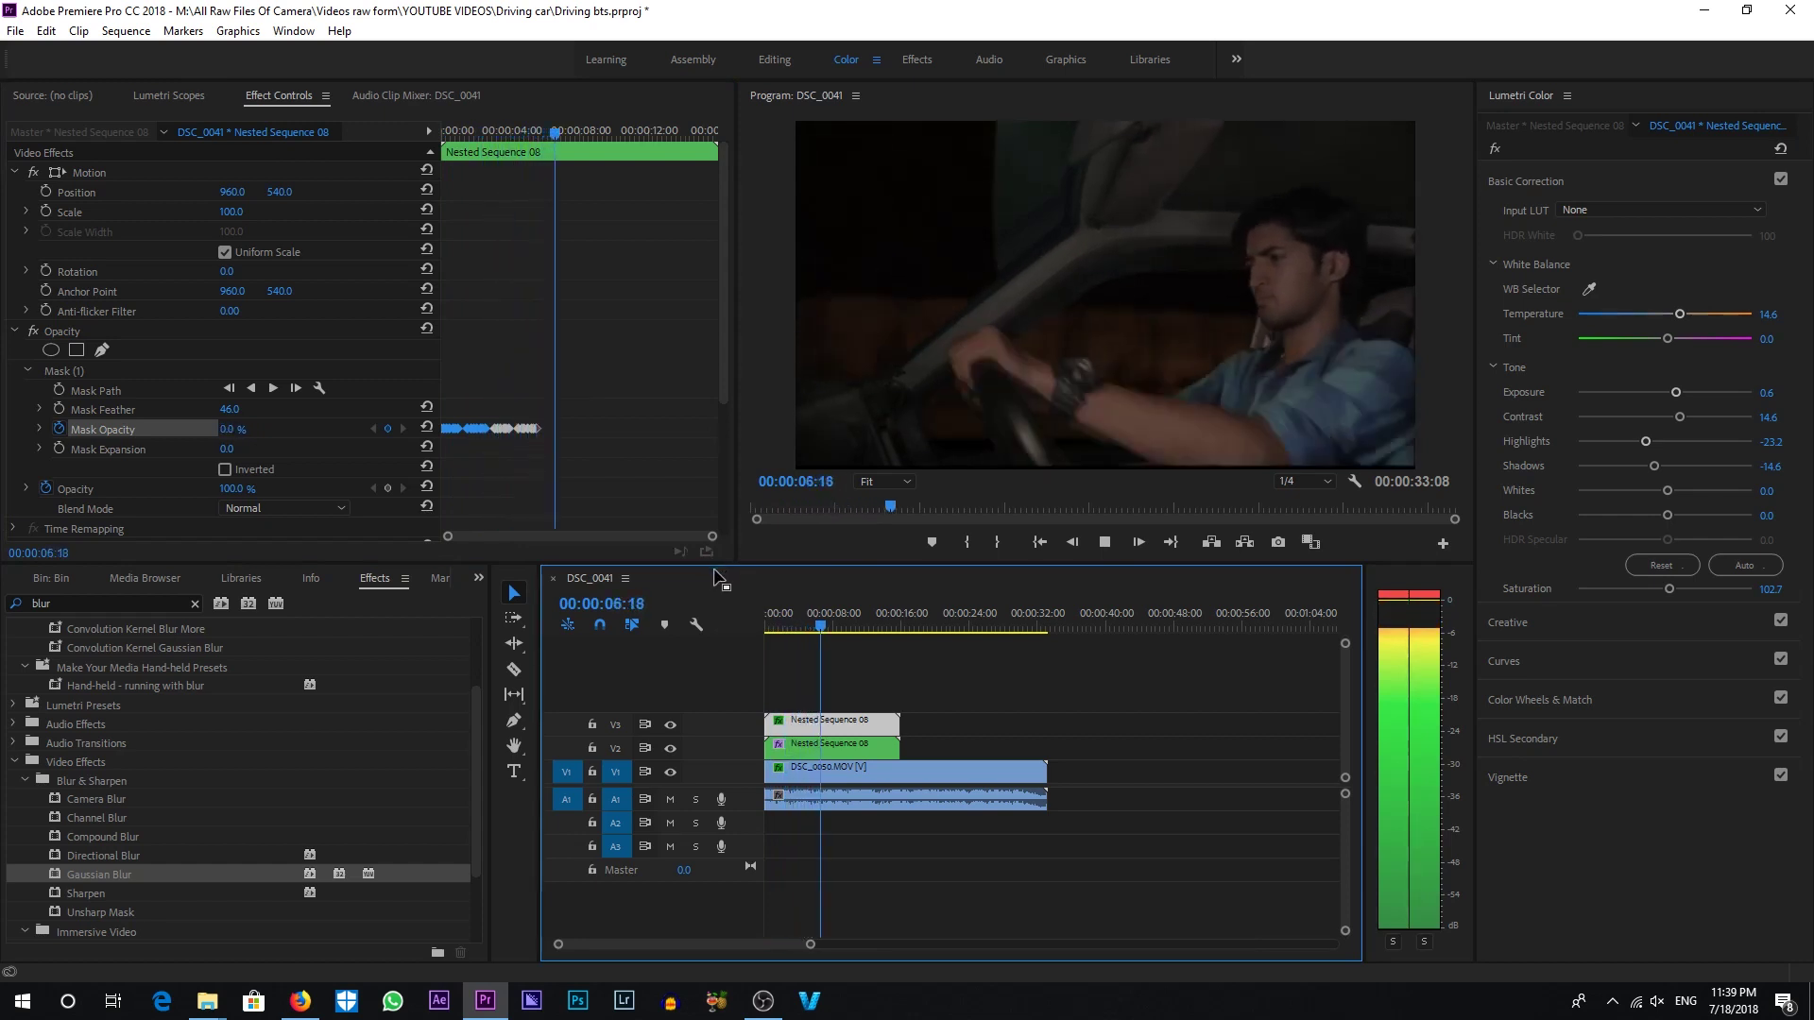
click(461, 131)
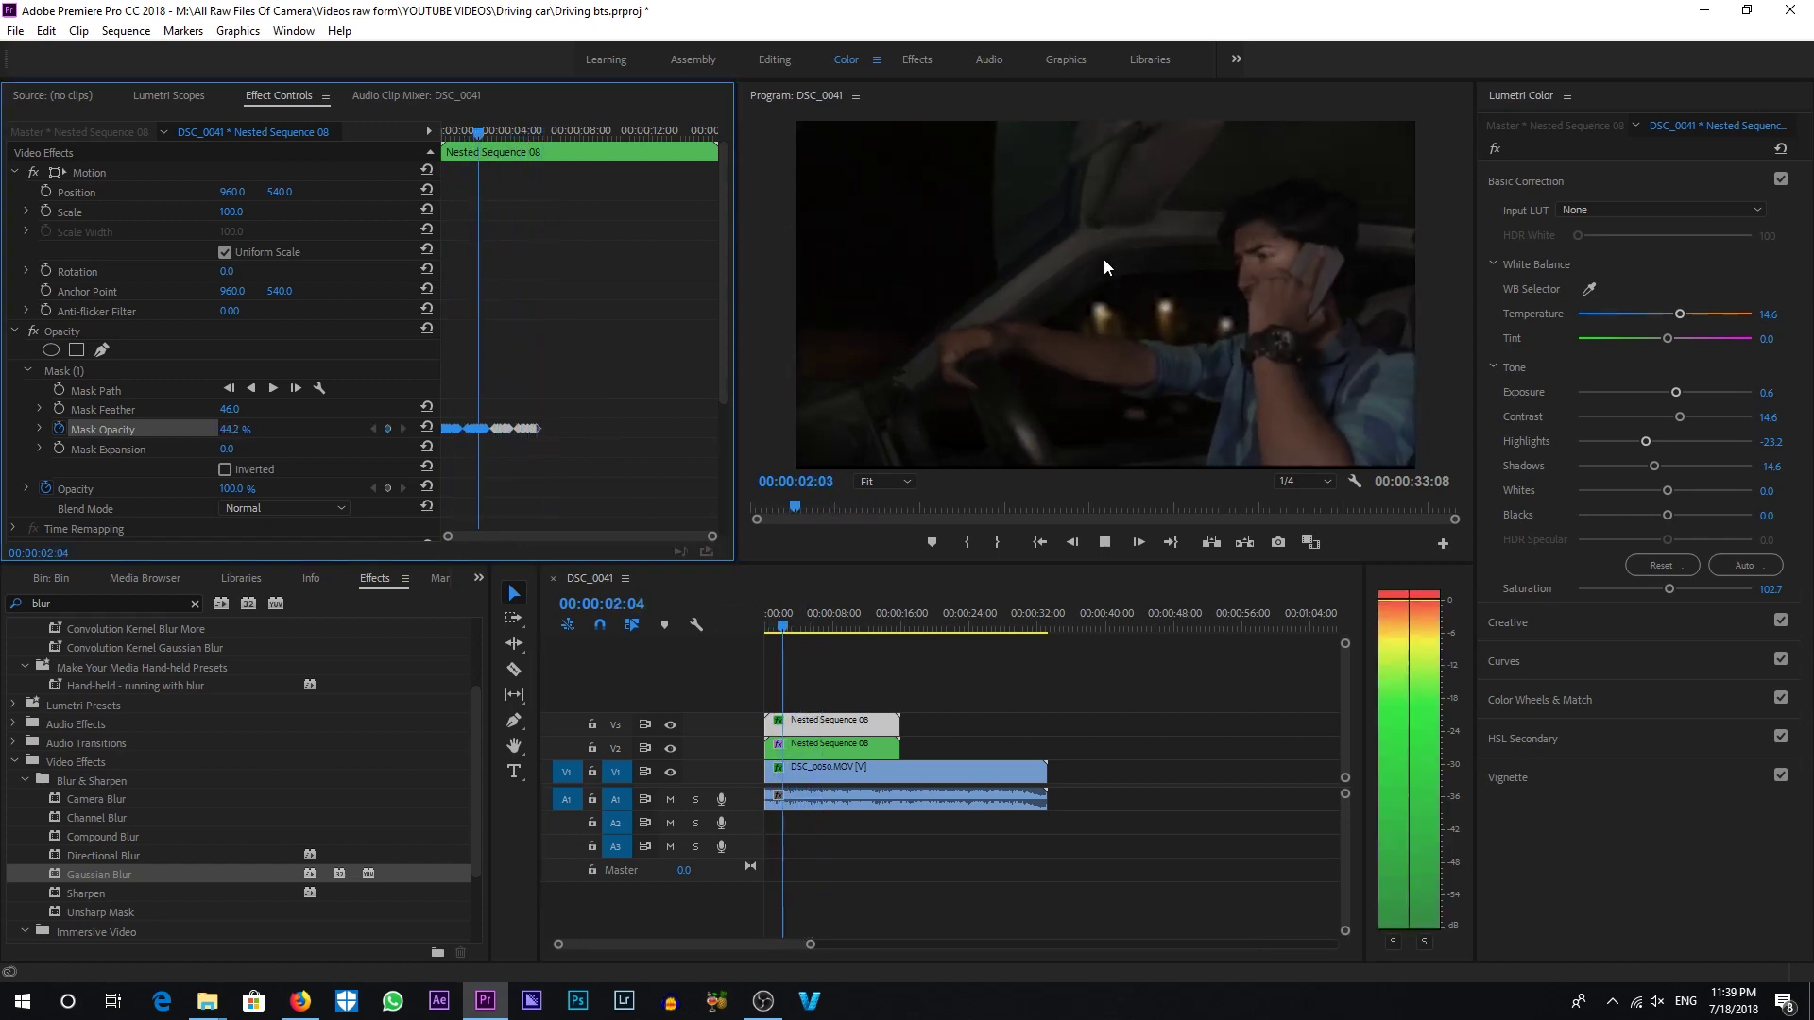
click(800, 628)
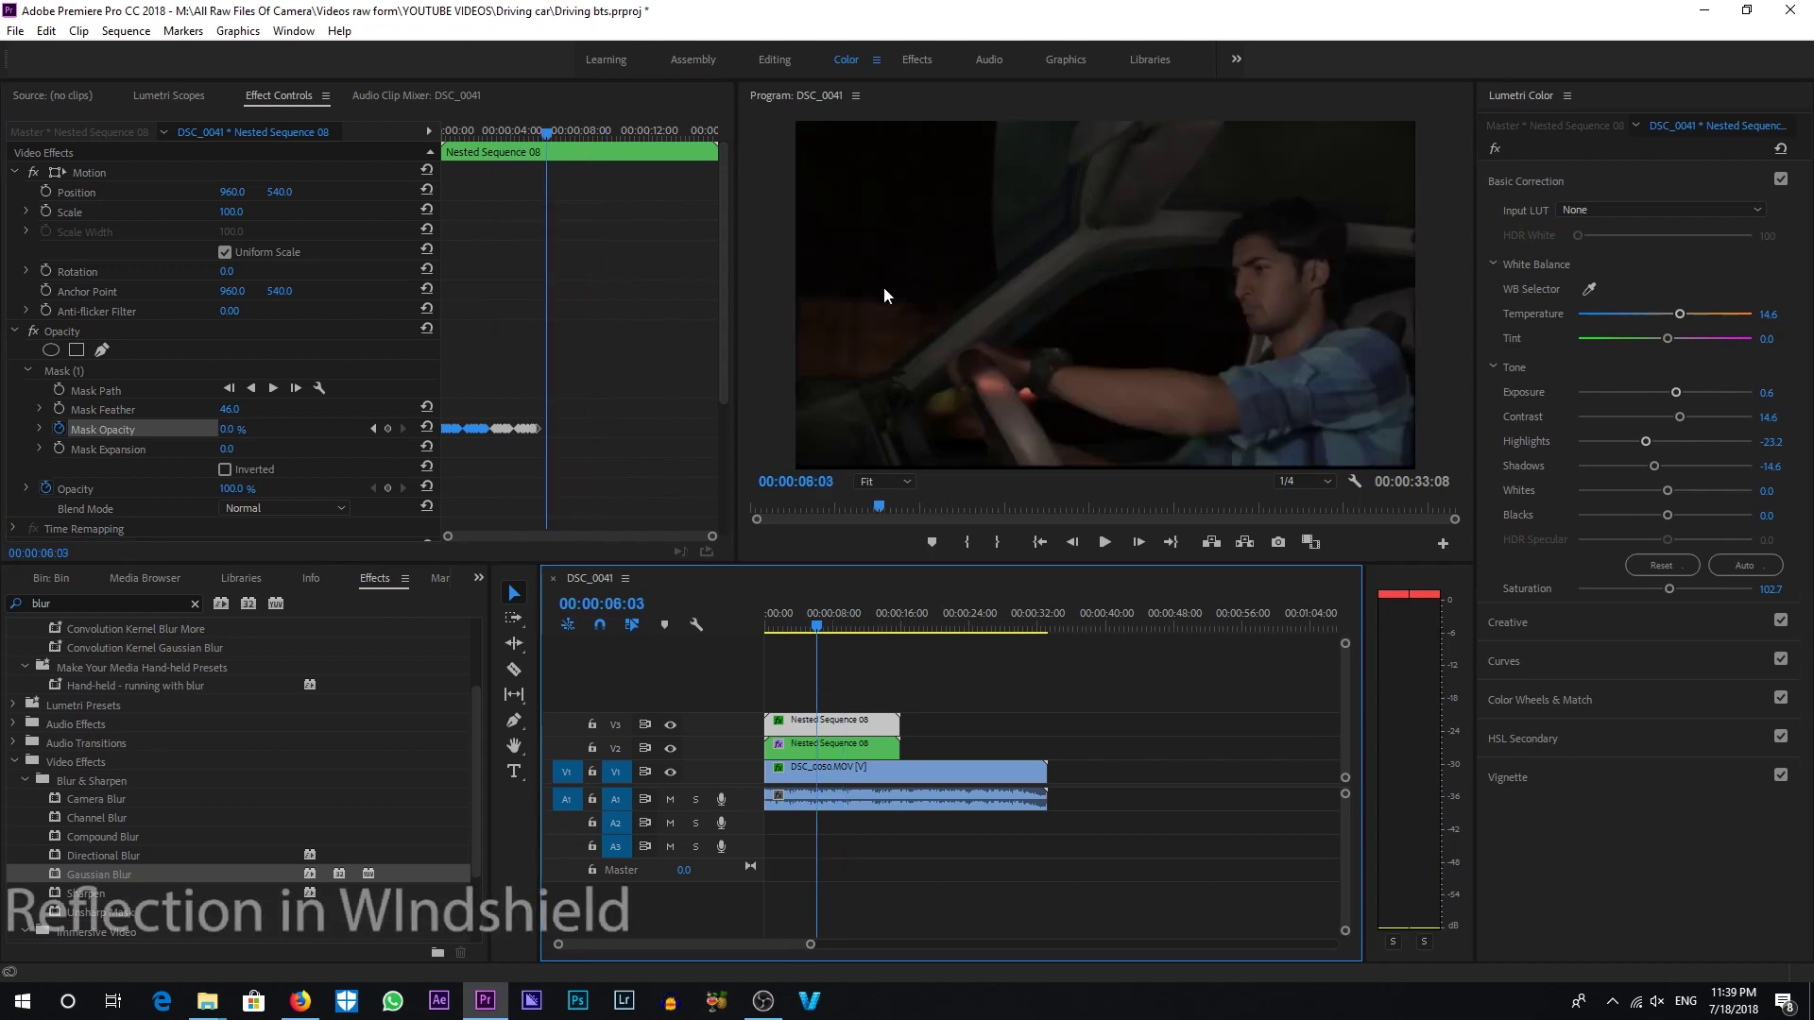
- Duplicate DSC_0050.MOV from V1 onto V4 and draw a free-form opacity mask around its red light
click(858, 774)
alt+drag(851, 774, 861, 708)
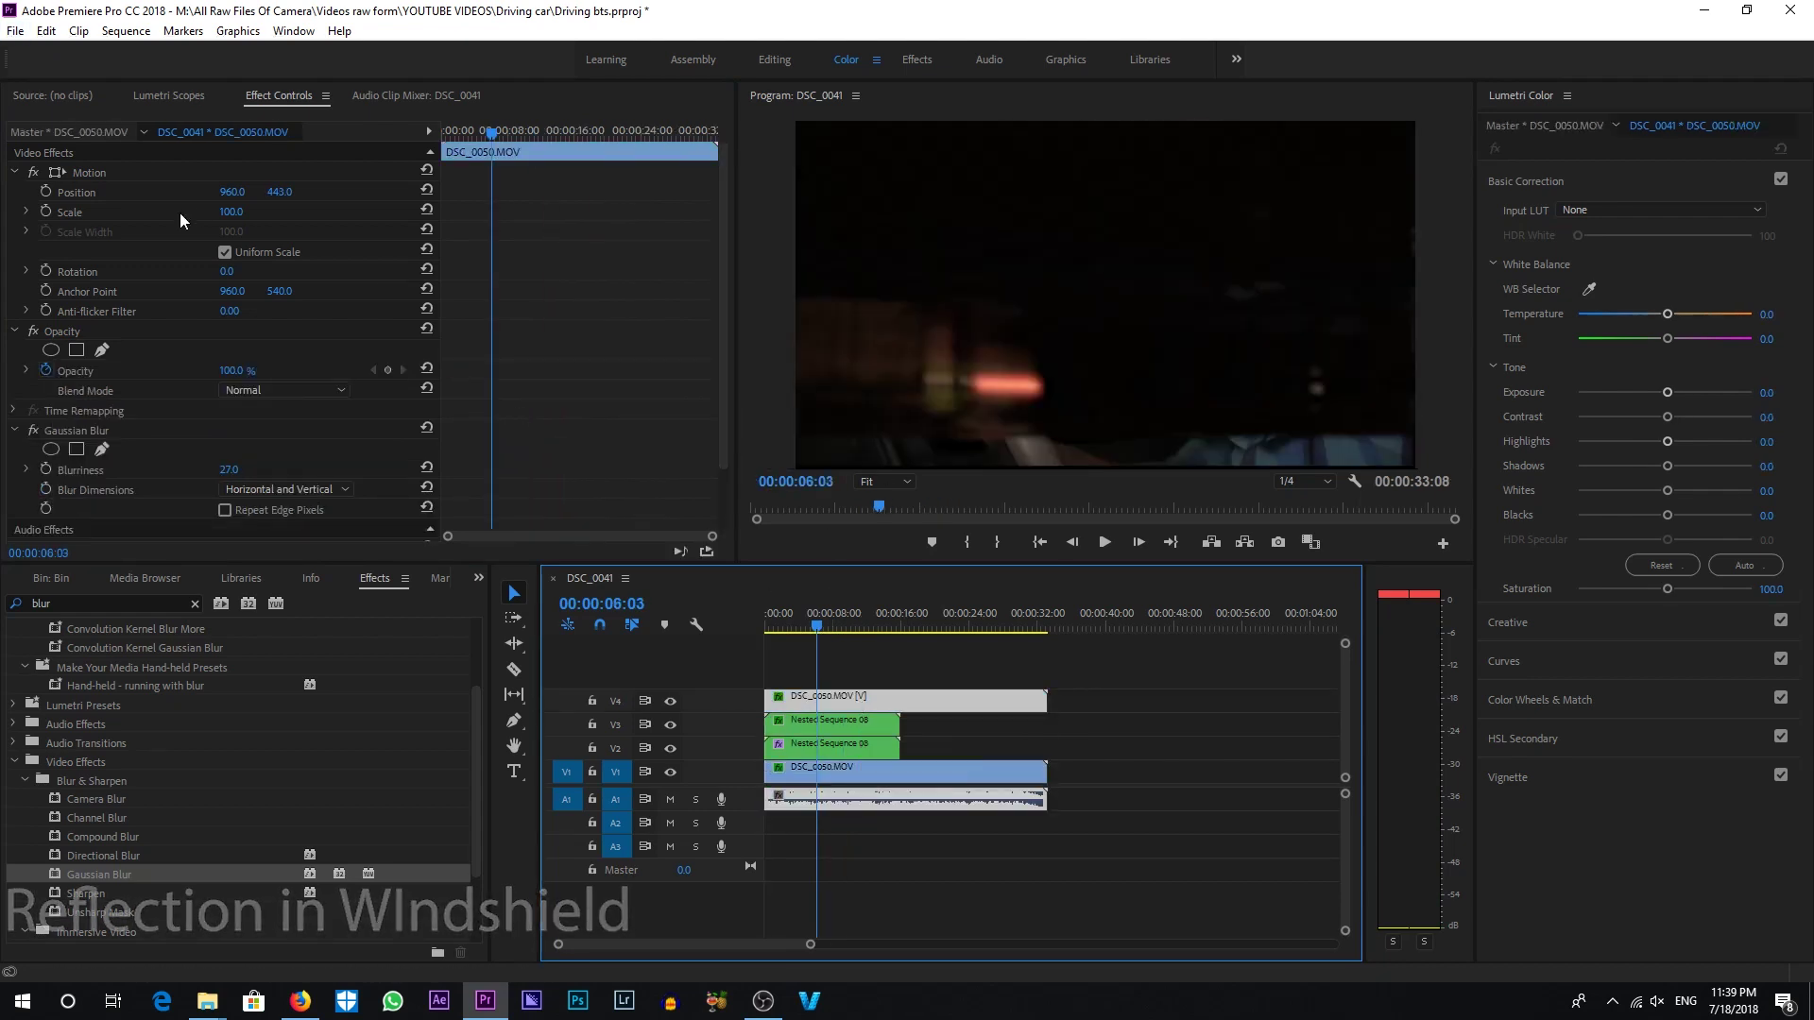
click(102, 350)
click(1133, 281)
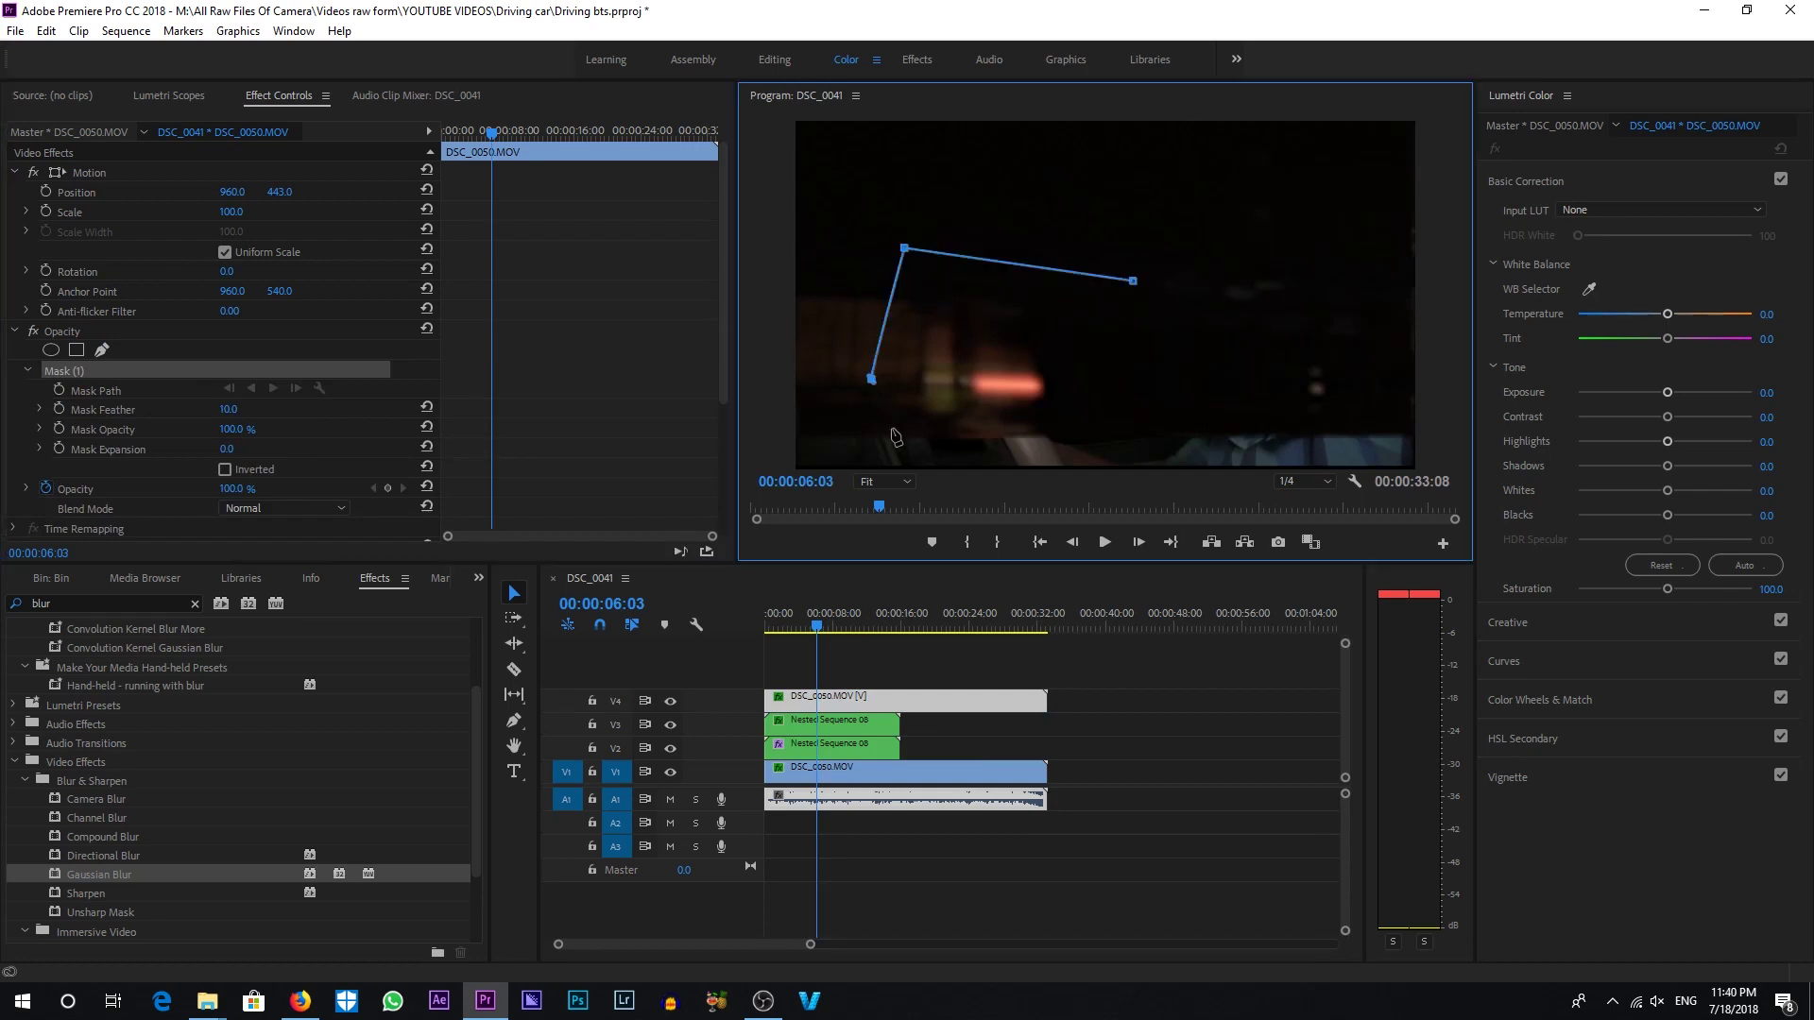
click(1133, 282)
- Set the V4 mask's feather to 109 and pull its upper corners down closer to the red light
drag(229, 409, 294, 409)
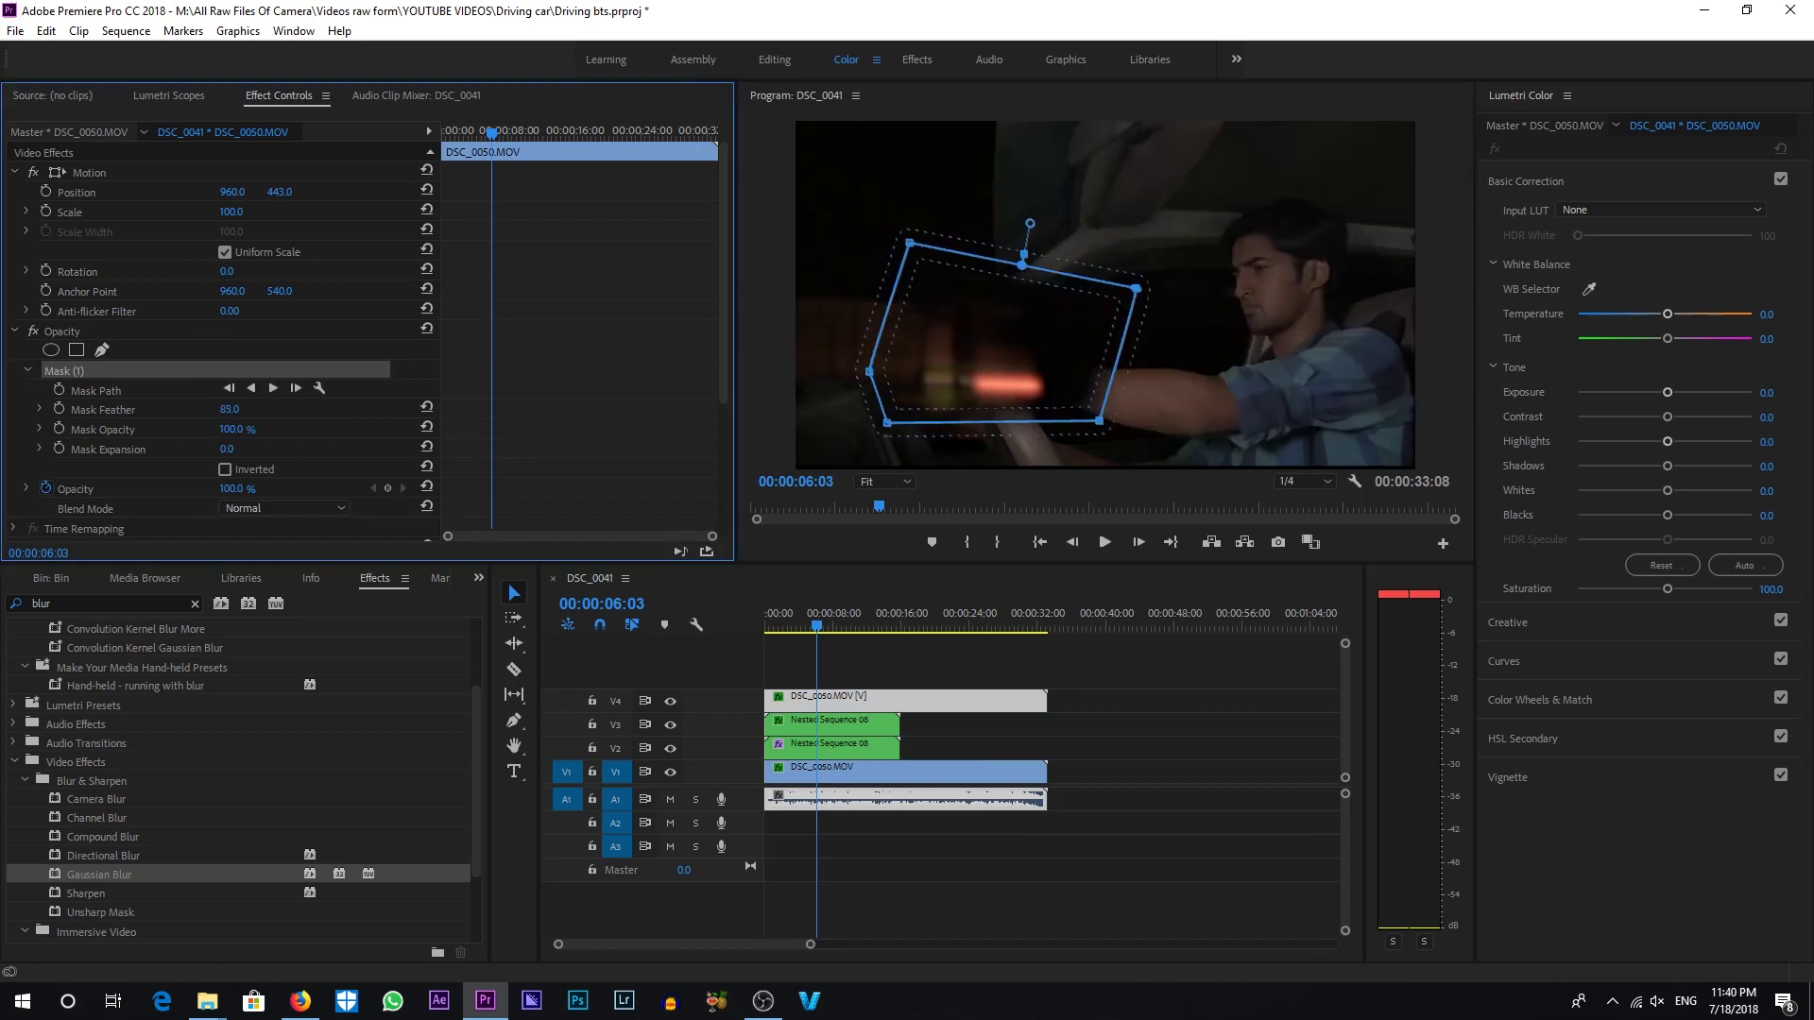
click(909, 245)
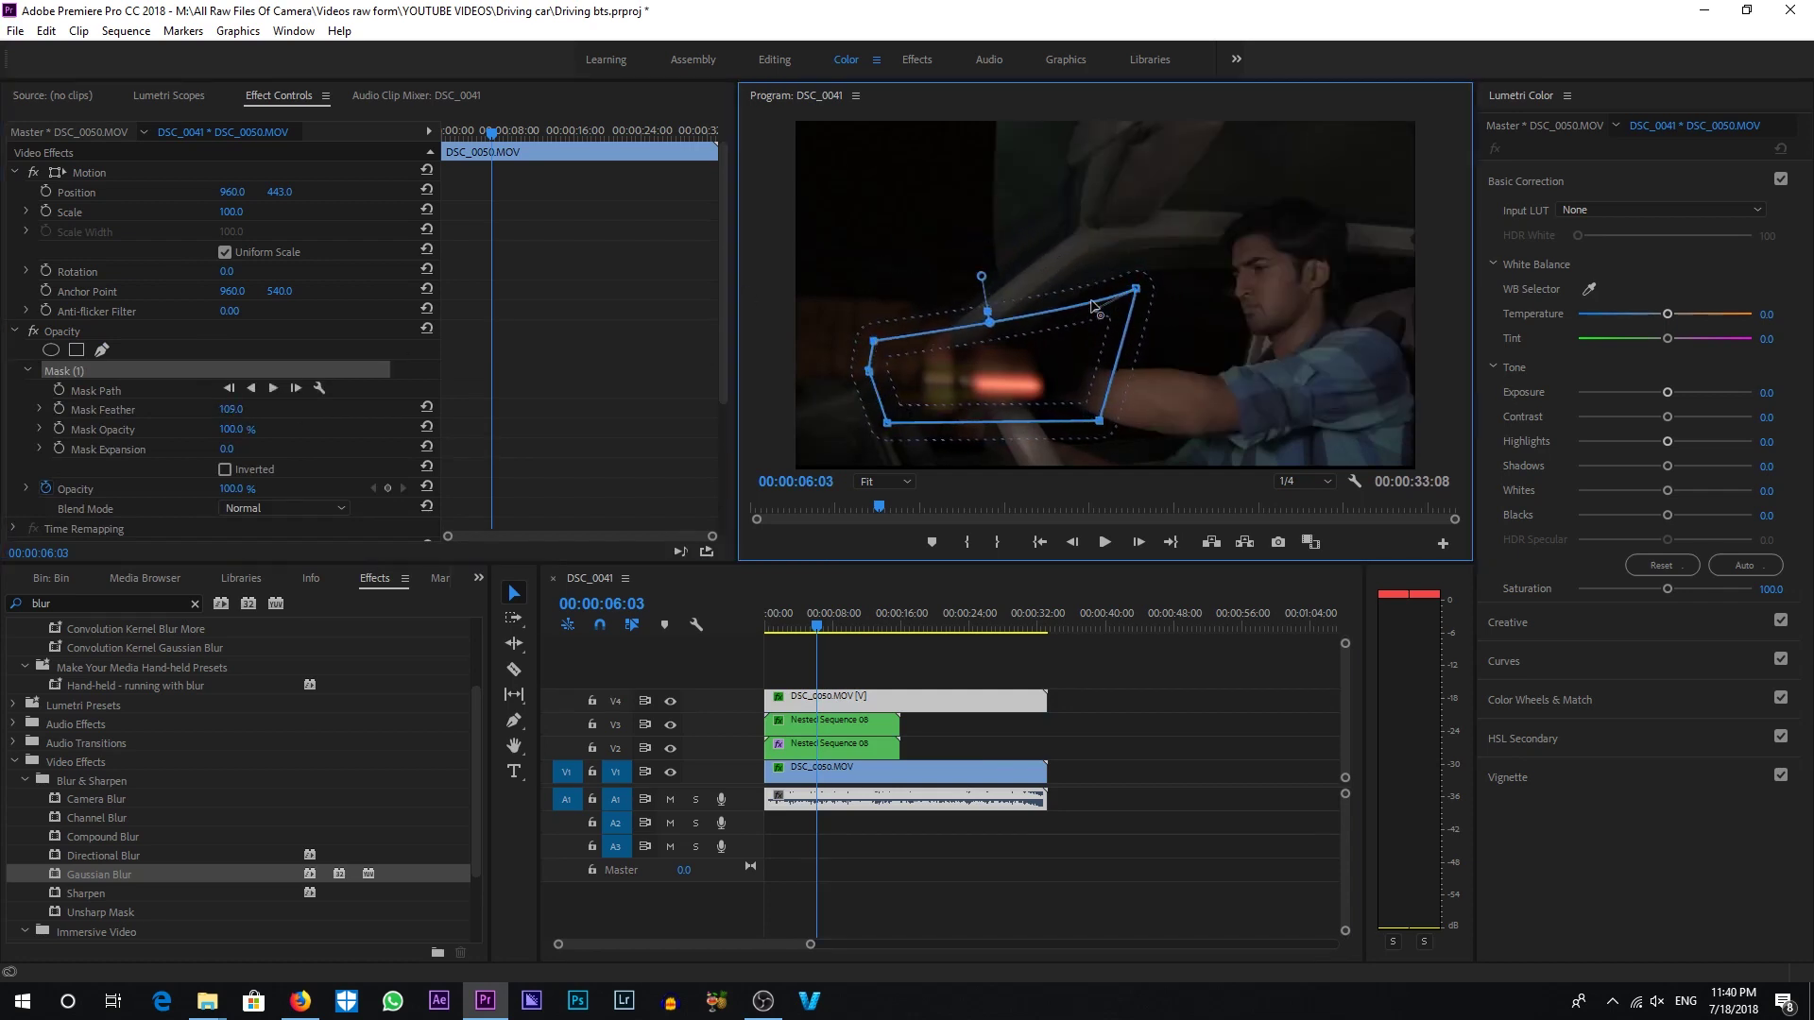
drag(1071, 358, 981, 231)
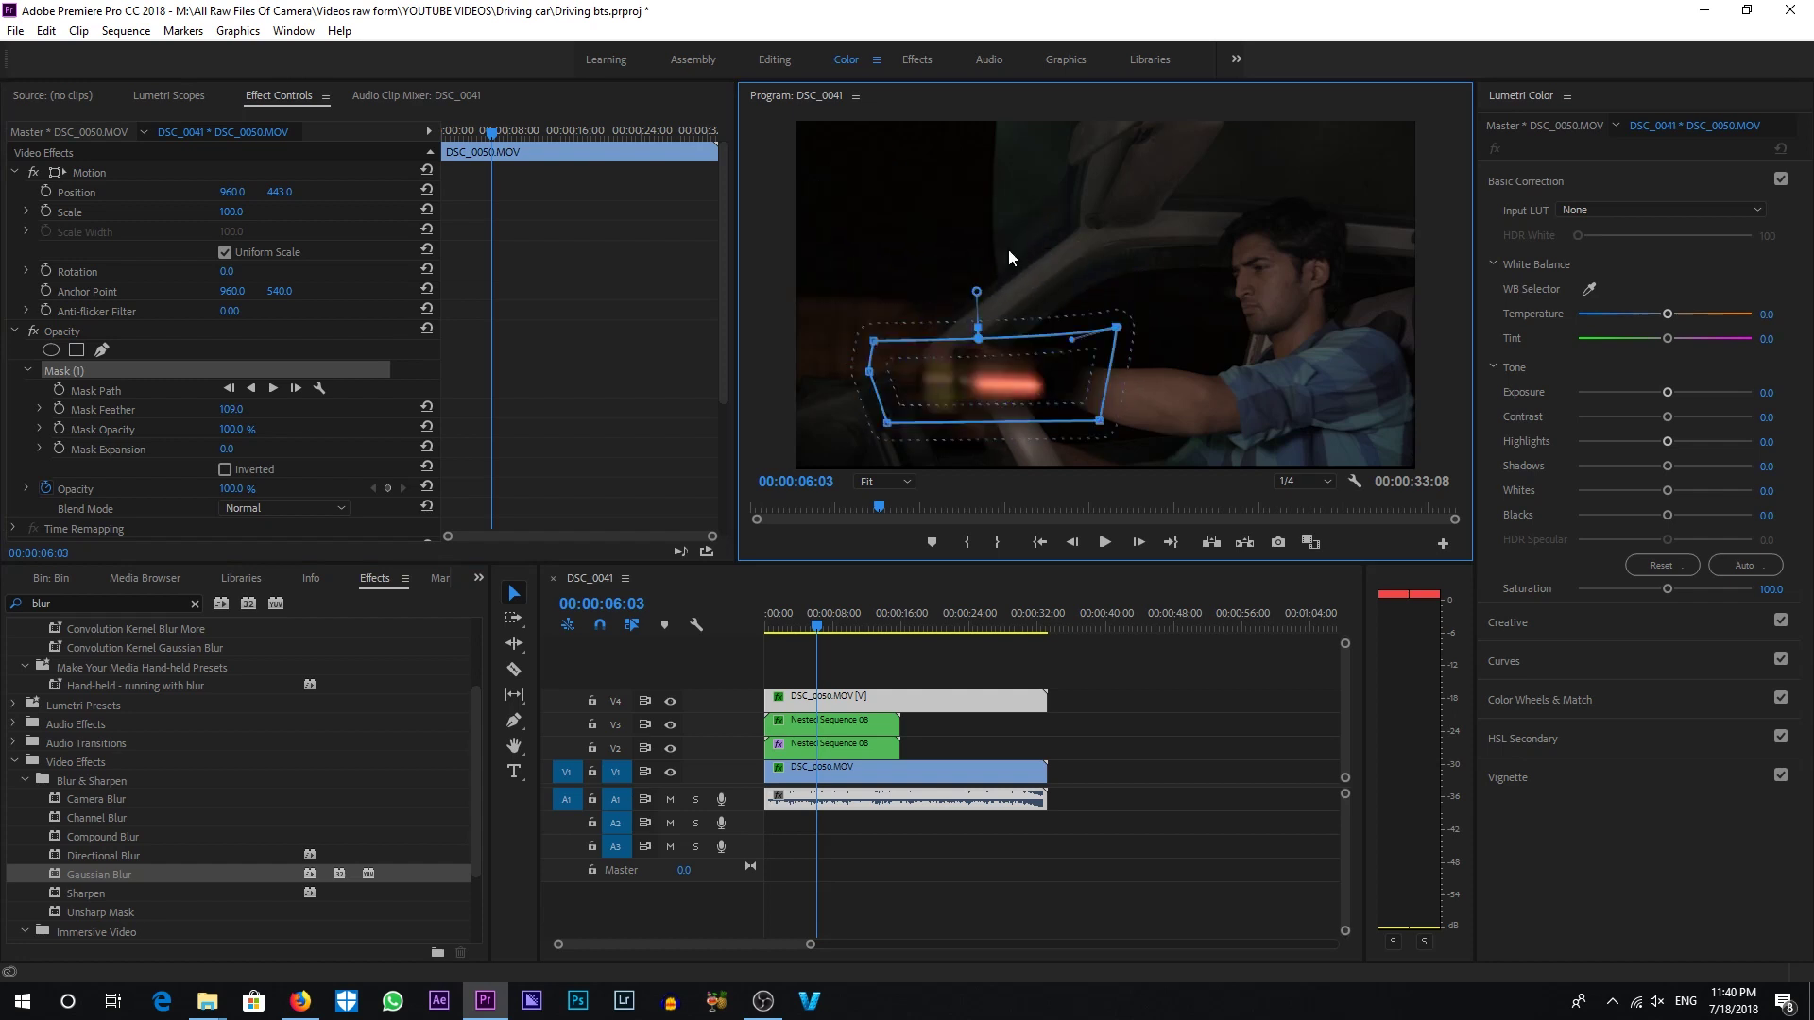
- Reposition and rotate the masked V4 clip so its lights sit on the windshield as a reflection
click(101, 192)
drag(231, 192, 103, 192)
drag(278, 192, 10, 192)
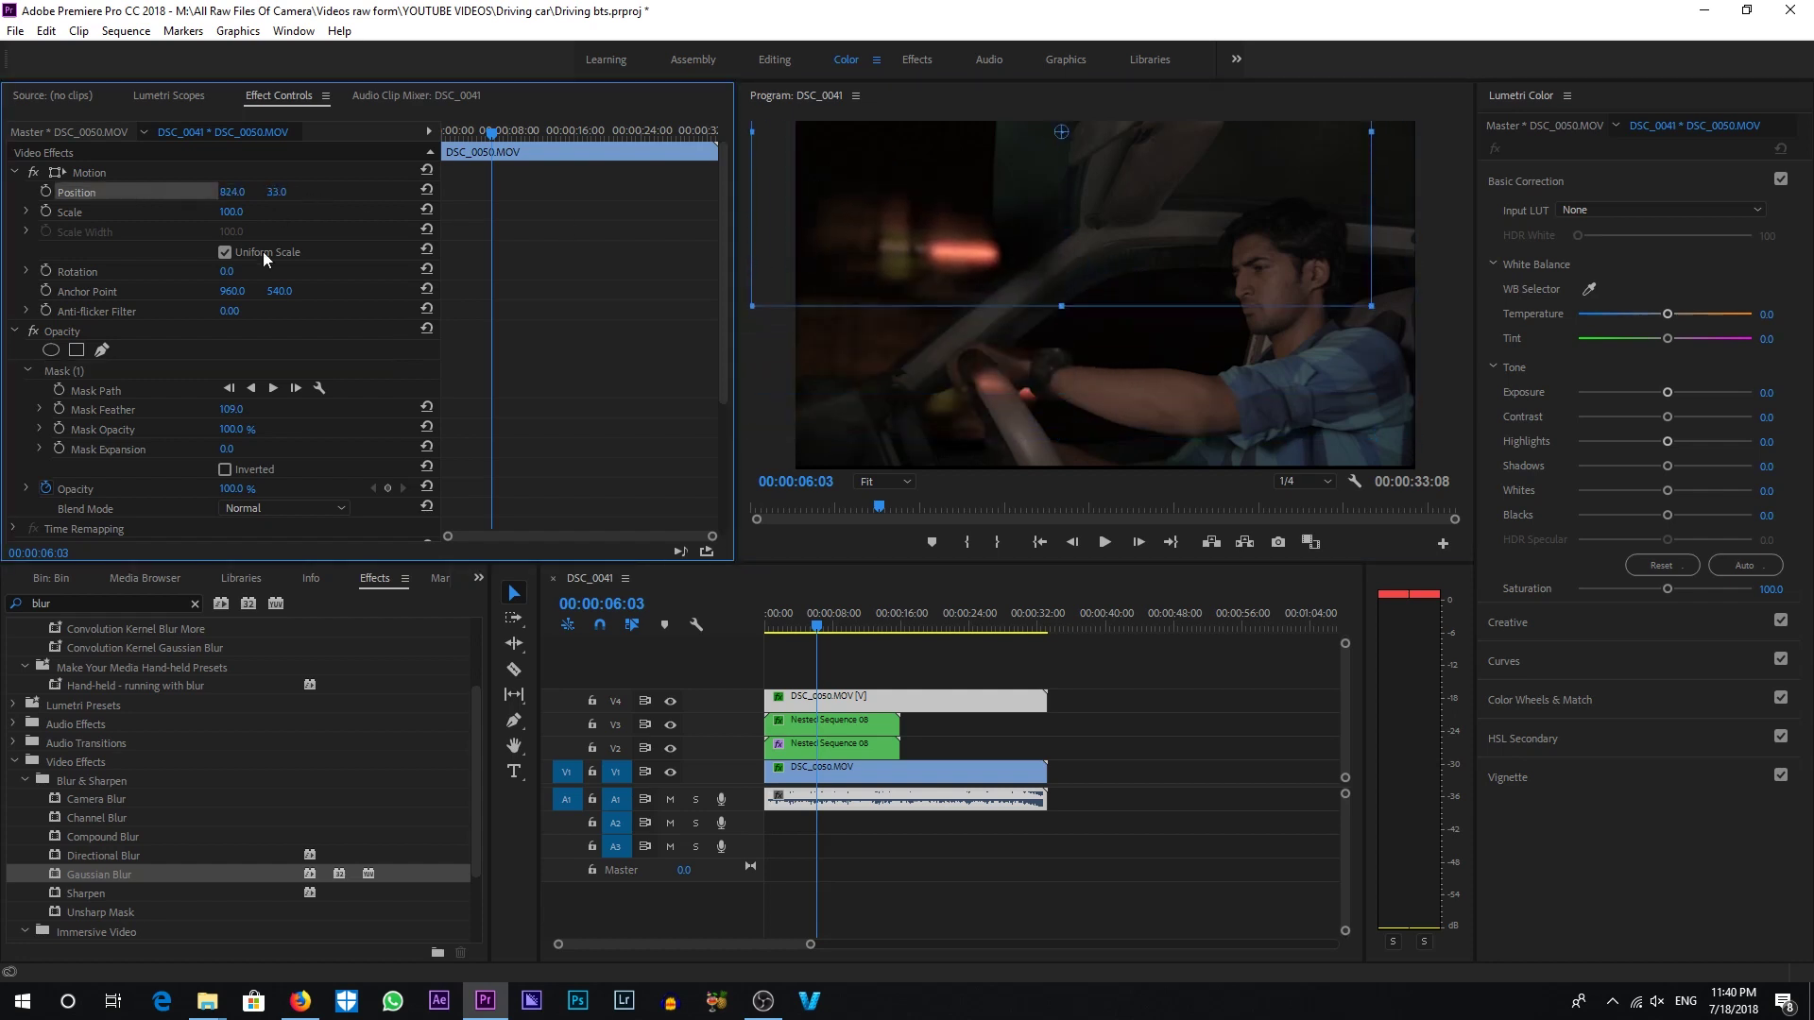
drag(231, 271, 211, 271)
drag(278, 193, 147, 193)
drag(232, 193, 48, 193)
- Fine-tune the reflection's mask over the windshield and lower its mask opacity
click(998, 227)
drag(932, 242, 932, 235)
drag(236, 433, 173, 433)
drag(925, 275, 921, 290)
- Play back the composite to check how the windshield reflection moves with the footage
drag(824, 624, 782, 627)
key(space)
click(1206, 762)
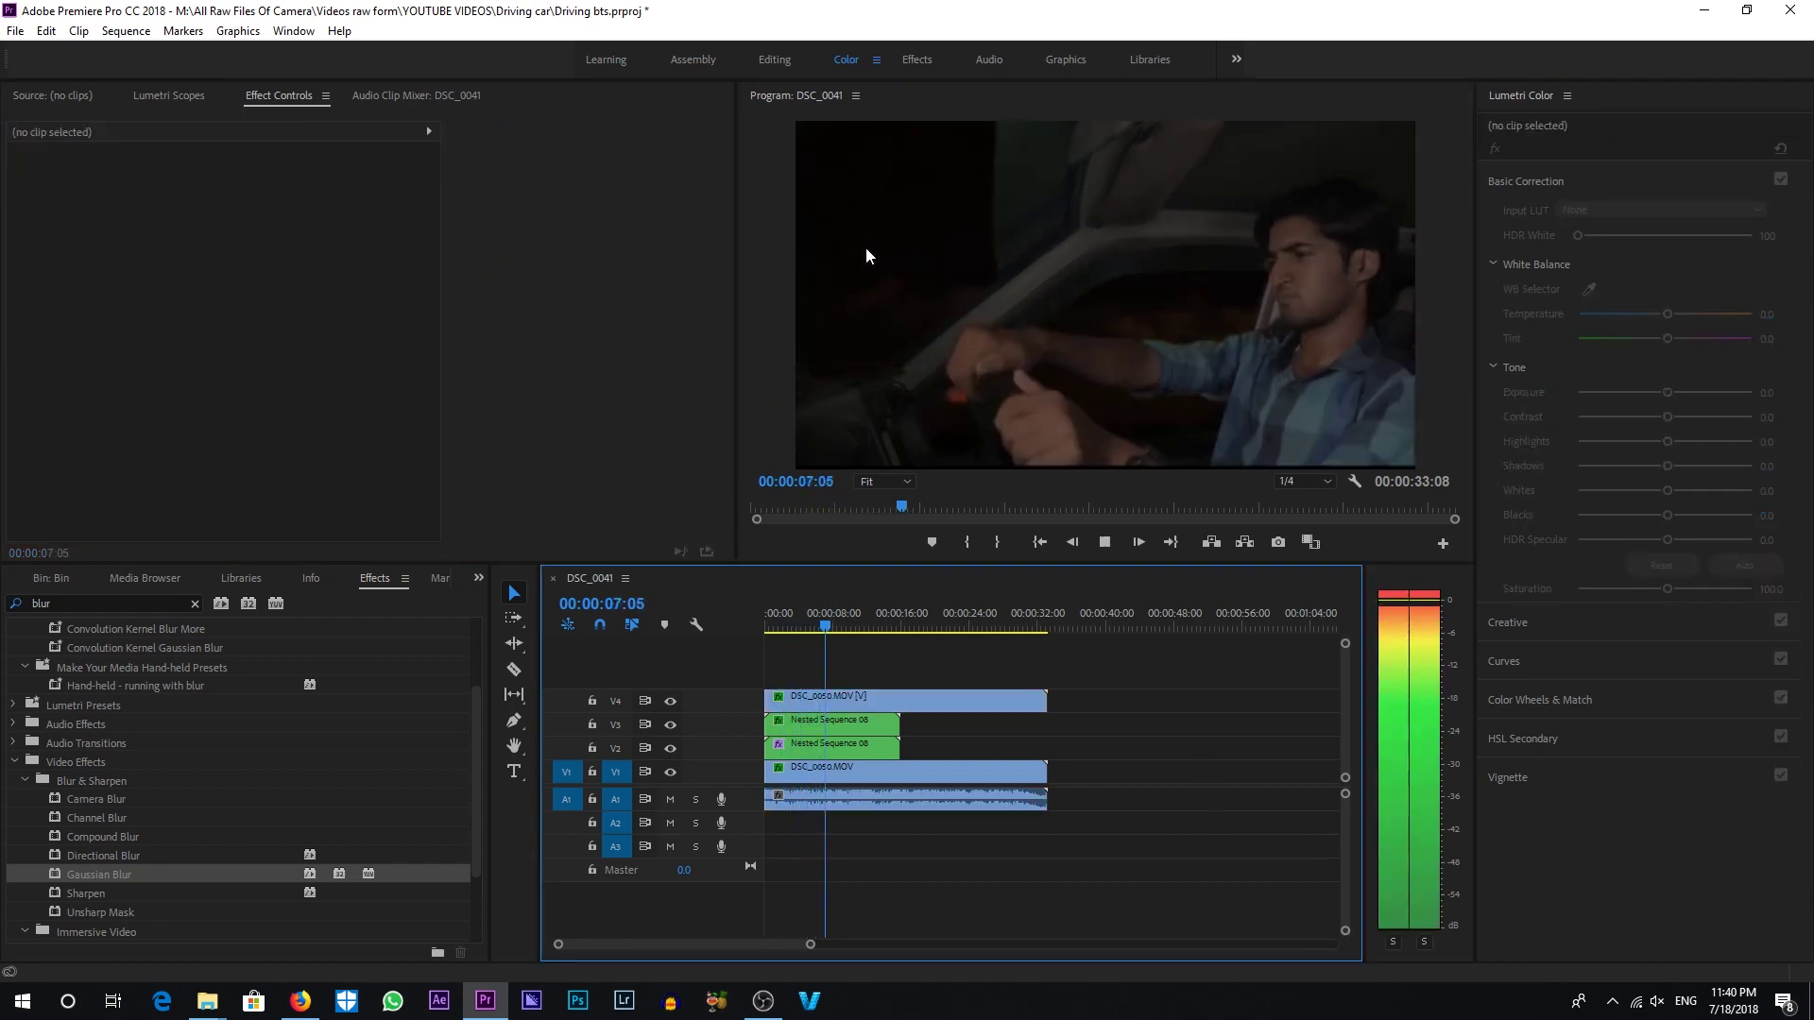
key(space)
click(844, 771)
mouse_move(831, 625)
mouse_down()
mouse_move(882, 632)
mouse_move(814, 643)
mouse_up()
key(space)
key(space)
- Nest all the clips on V1 through V4 into a single sequence, keeping the default name
drag(854, 645, 876, 771)
right_click(876, 767)
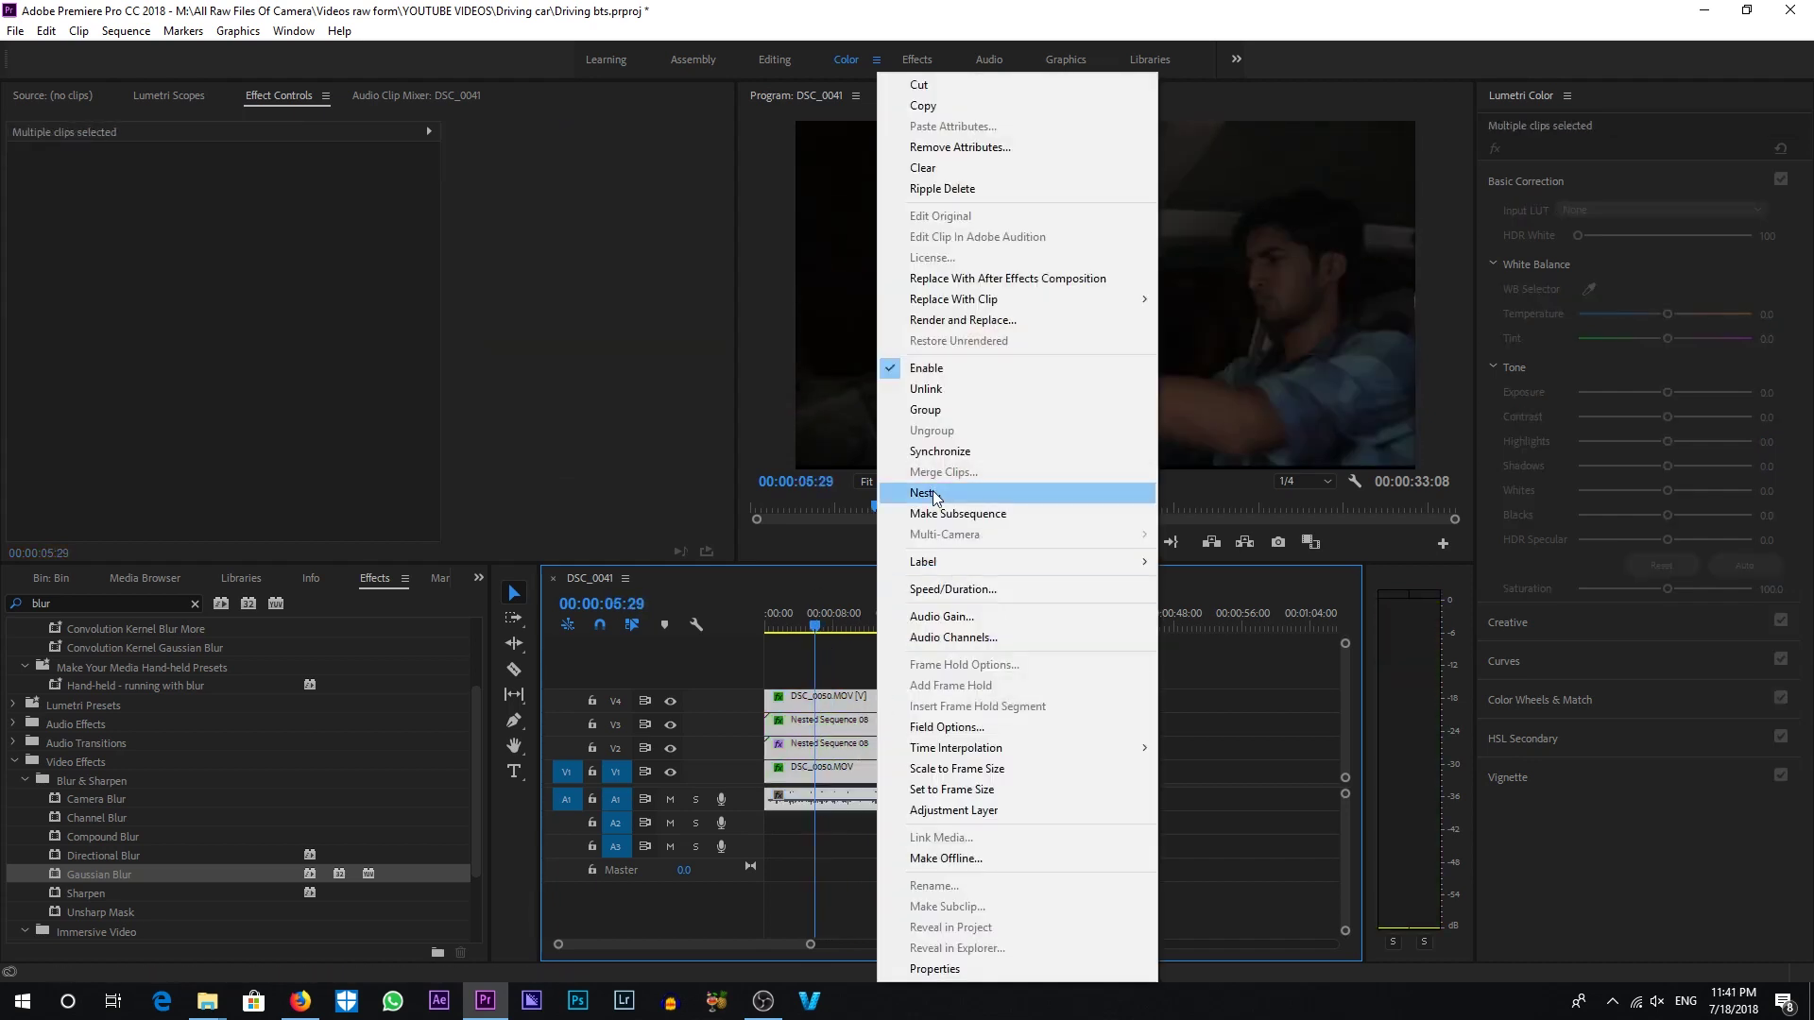
click(922, 492)
click(862, 515)
- Set the nested composite's exposure to 0.2, saturation to 102.7 and temperature to -16.8, and scrub through to check the grade
mouse_move(810, 628)
mouse_down()
mouse_move(768, 627)
mouse_move(835, 652)
mouse_up()
drag(1666, 392, 1669, 392)
drag(1660, 592, 1668, 591)
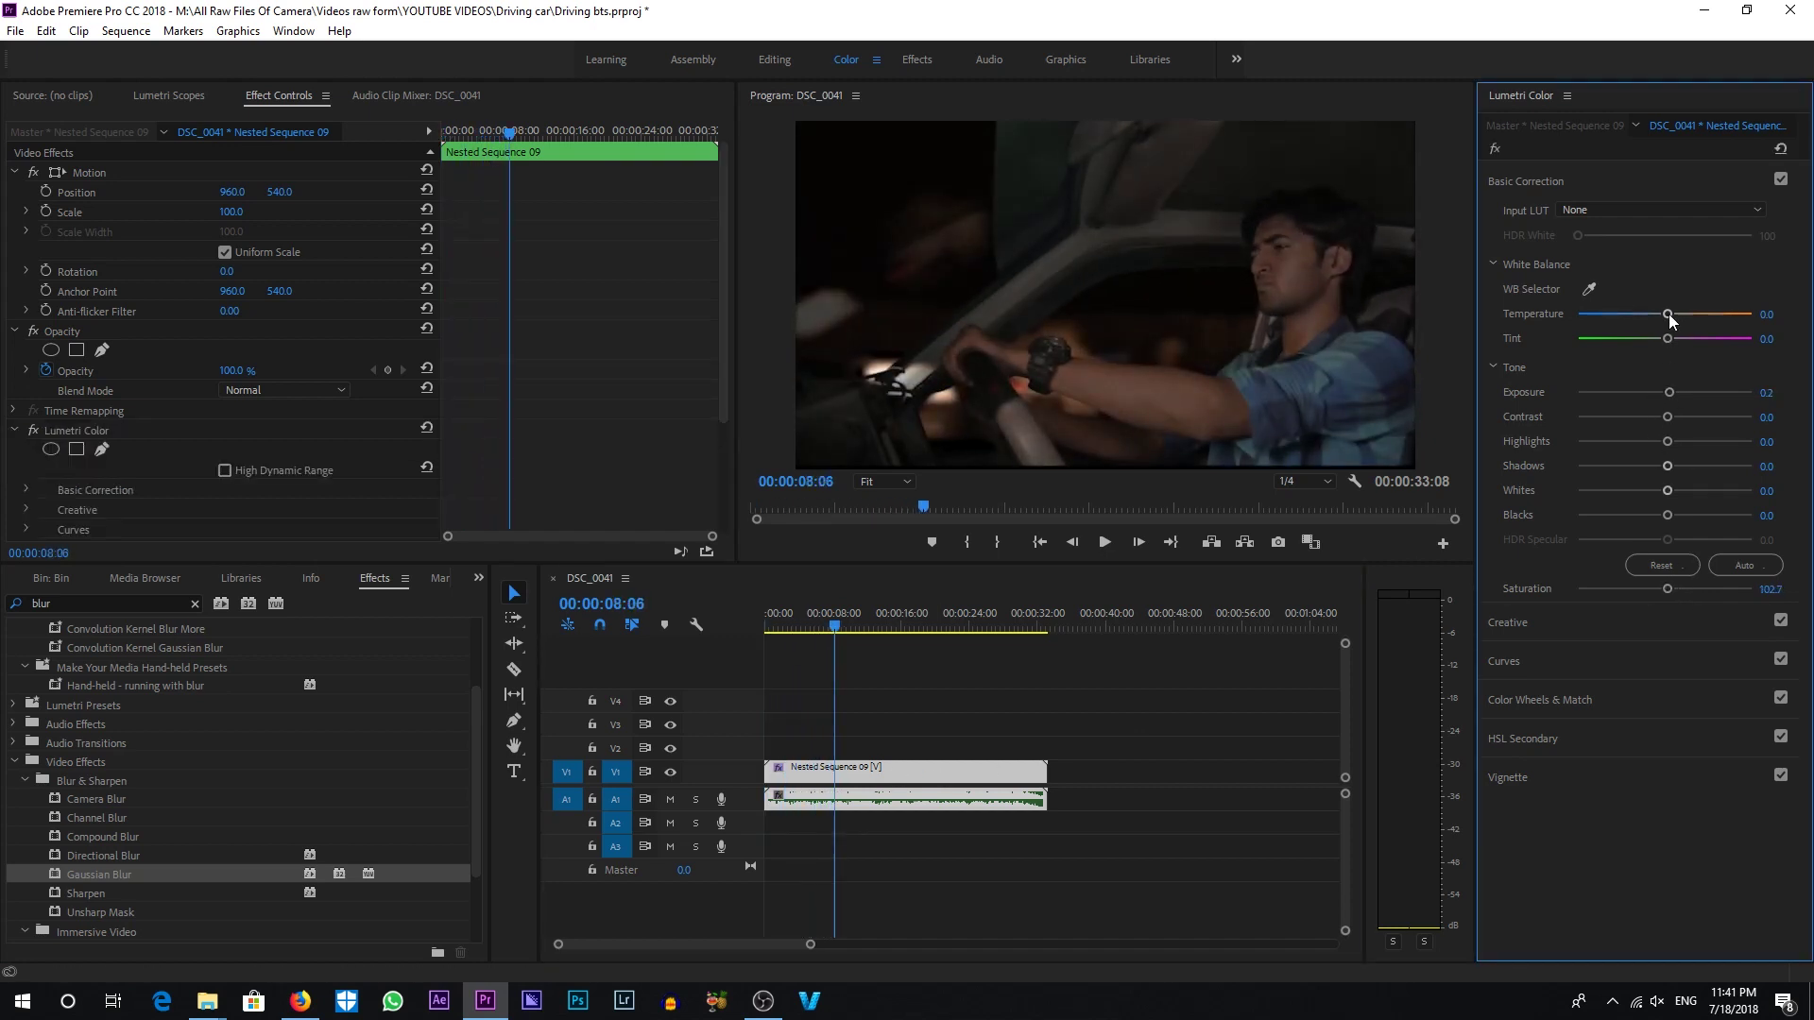
drag(860, 632, 803, 645)
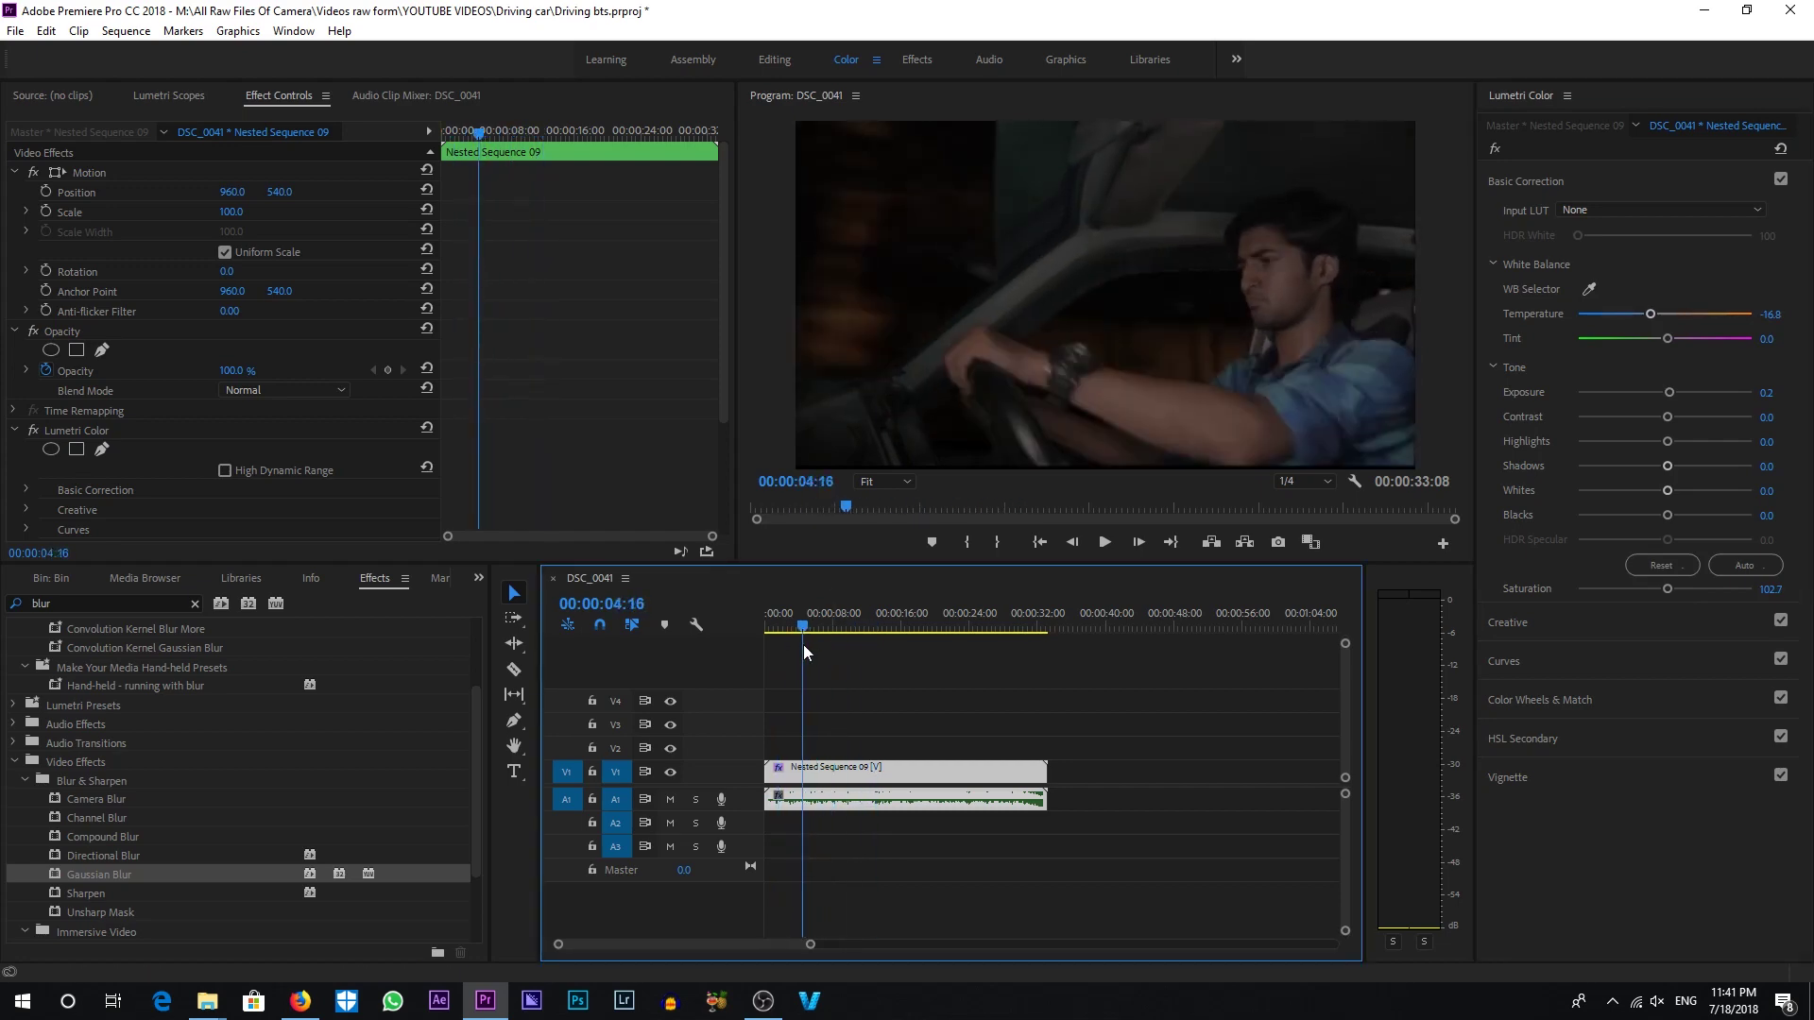